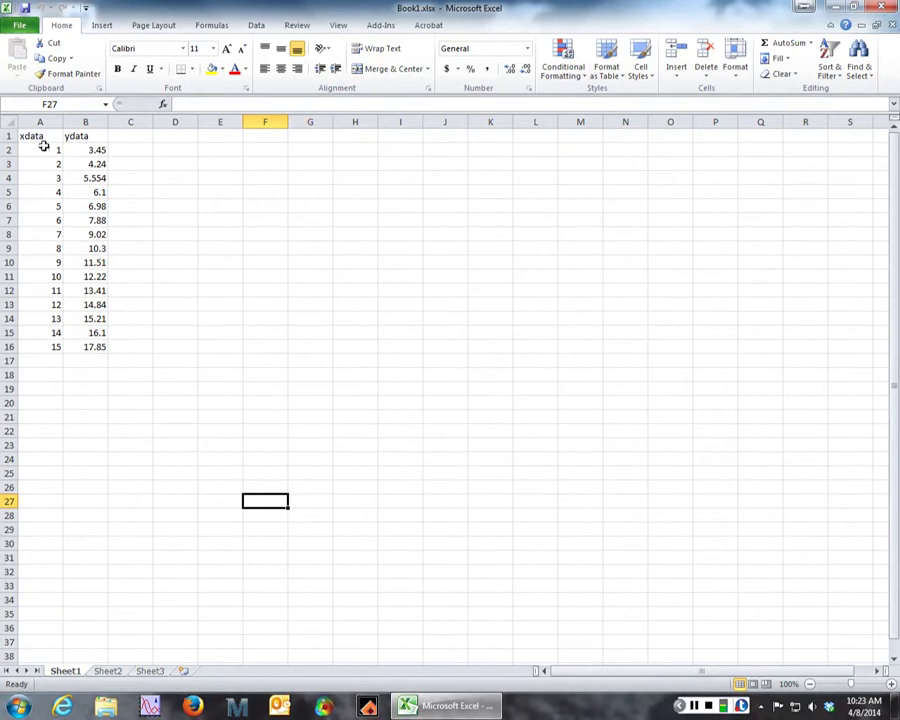
Step: Move the xdata and ydata table from A1:B16 to C1:D16, leaving columns A and B empty
drag(42, 140, 81, 351)
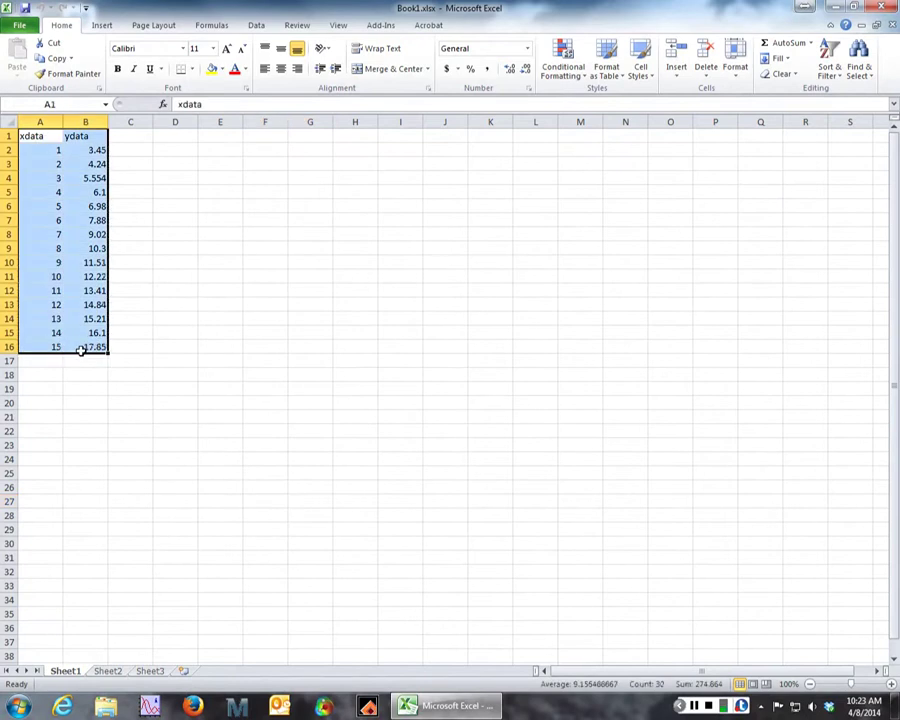
key(ctrl+c)
key(Right)
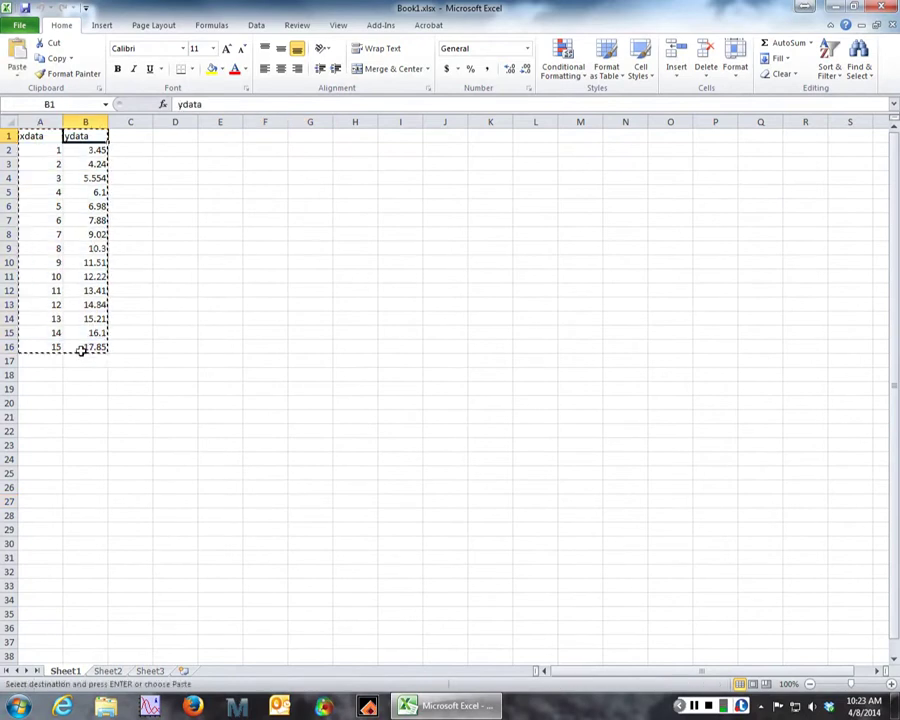
key(Right)
key(ctrl+v)
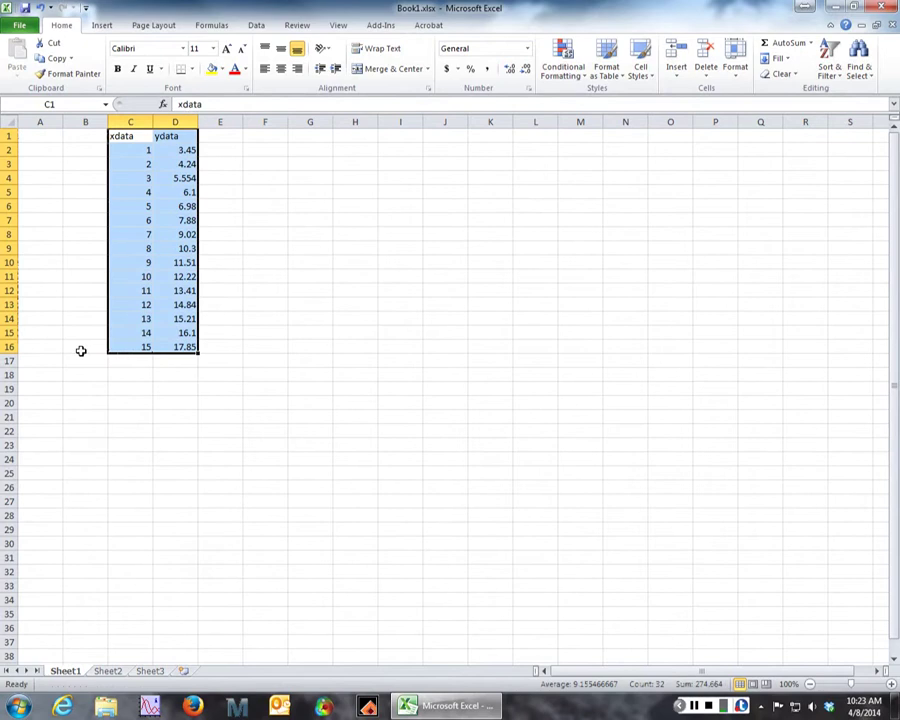
key(Down)
click(52, 135)
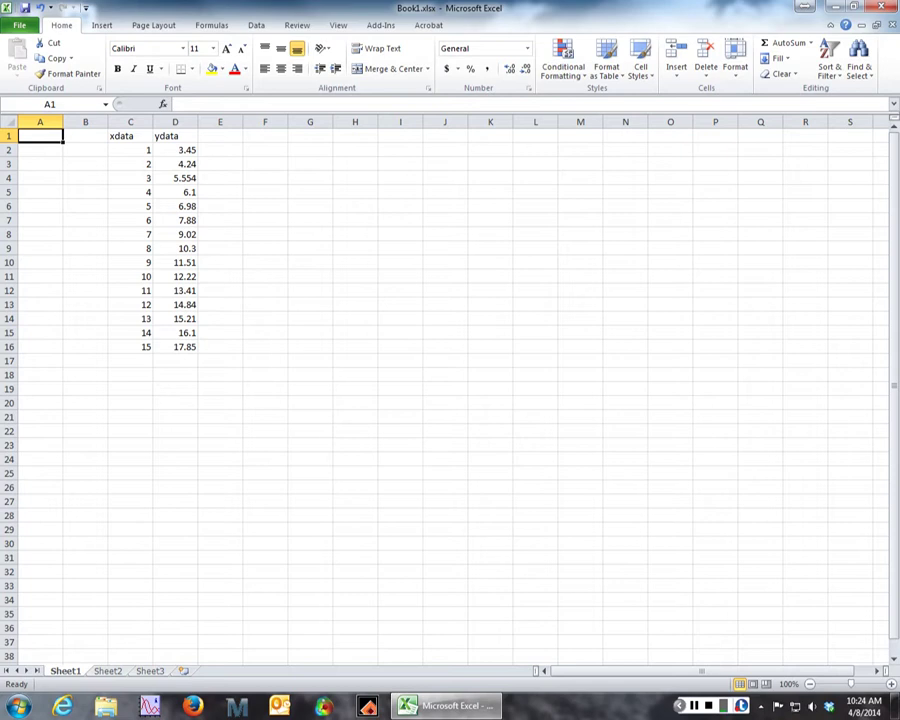
Step: Check in the program's add-in settings whether Solver Add-in and Analysis ToolPak are active, without changing anything
key(alt+space)
key(Escape)
key(alt+f)
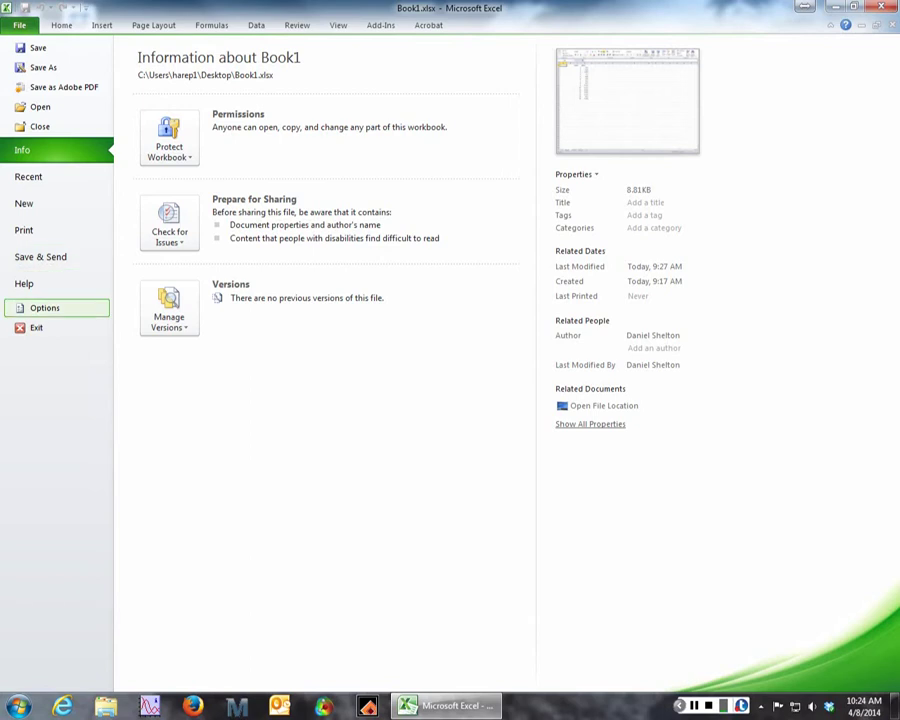
click(44, 307)
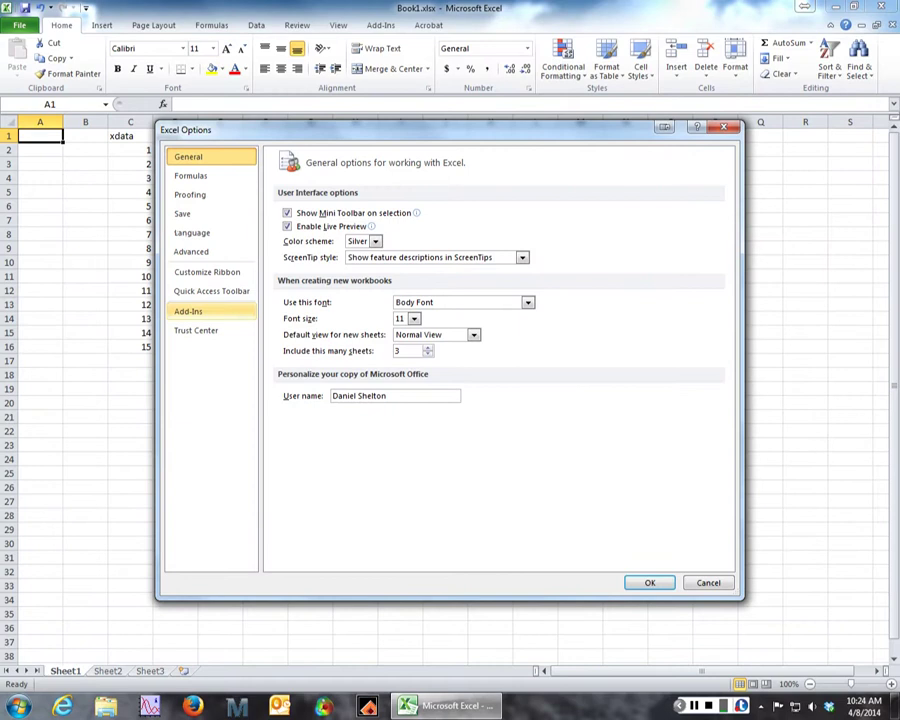
click(188, 311)
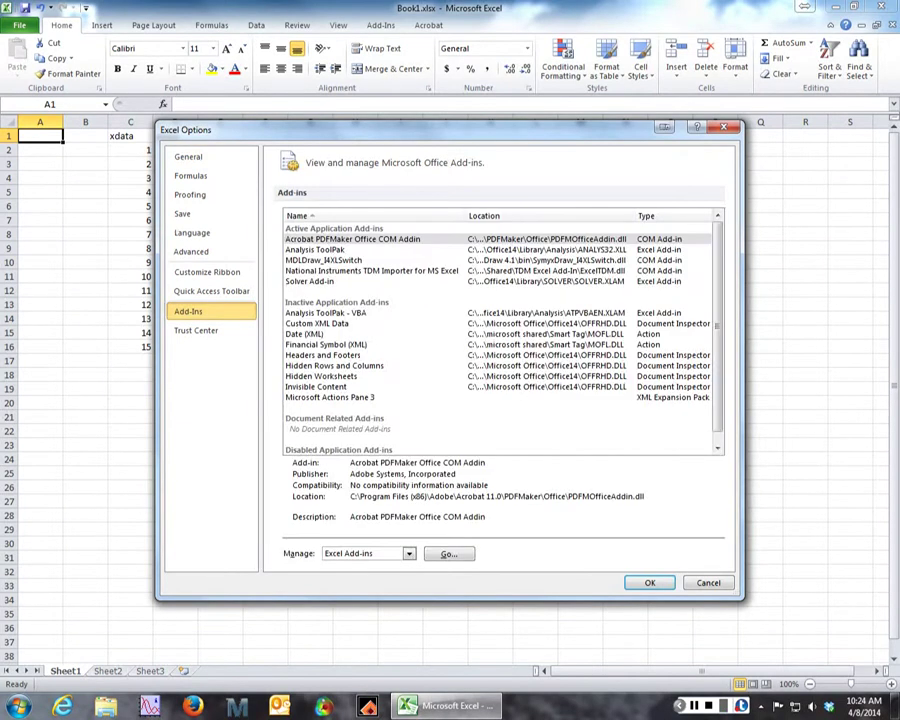
click(310, 281)
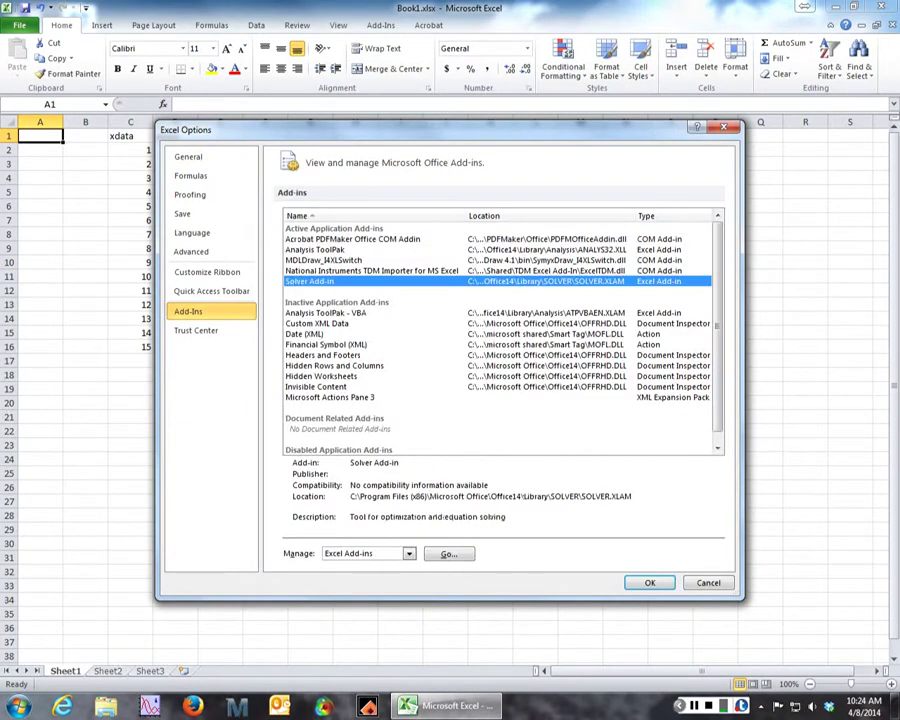
click(315, 250)
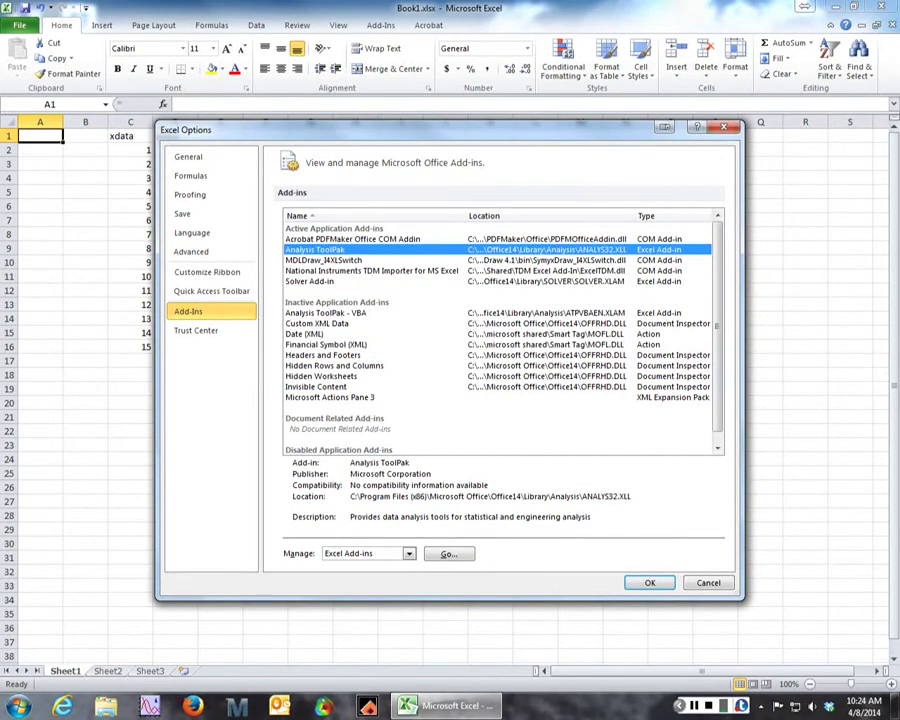
click(708, 582)
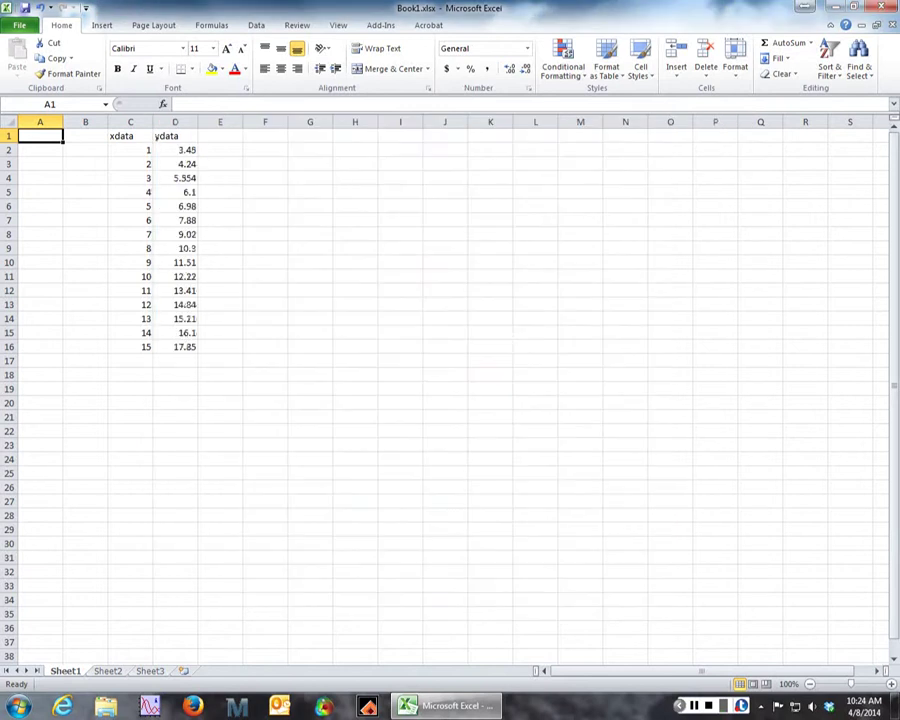
Step: Look for the Data Analysis and Solver commands among the data tools
click(257, 25)
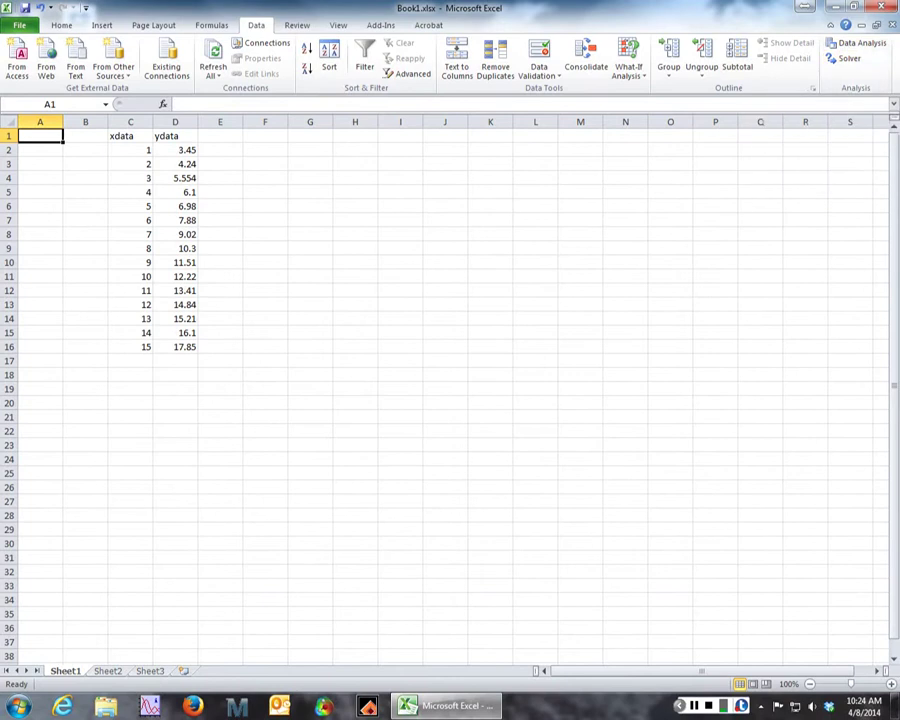
click(86, 150)
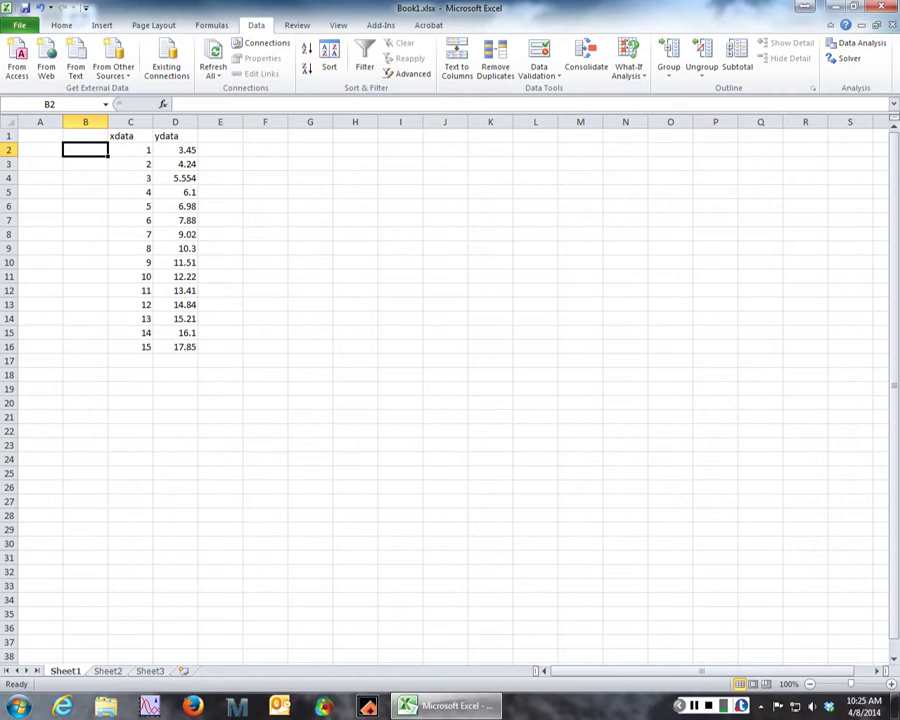
click(62, 25)
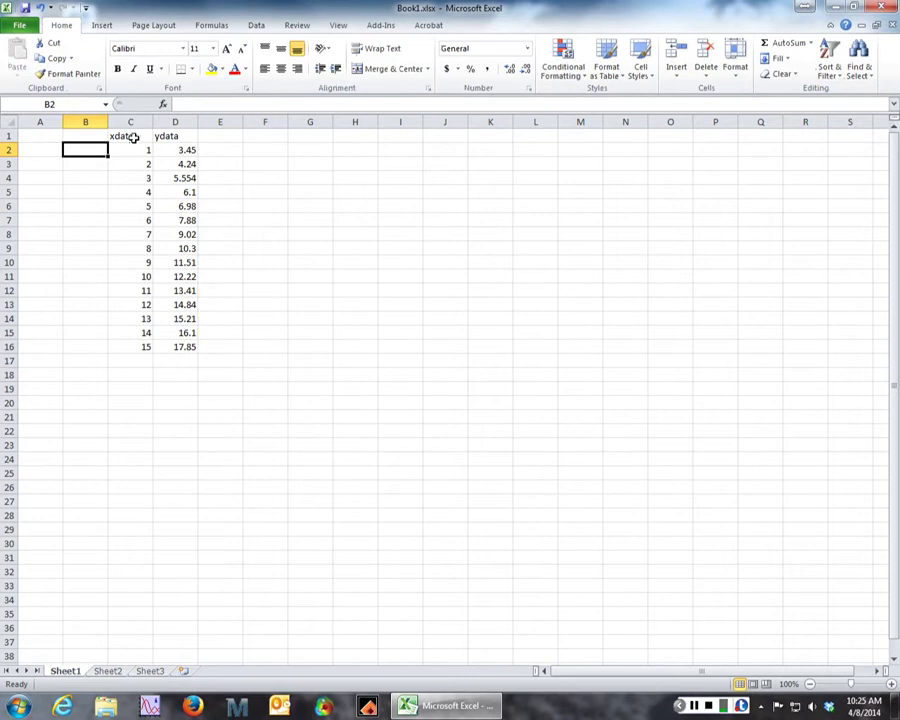
Step: Insert a markers-only scatter chart of C1:D16 and place it beside the data, starting around row 4
drag(130, 137, 185, 347)
click(102, 25)
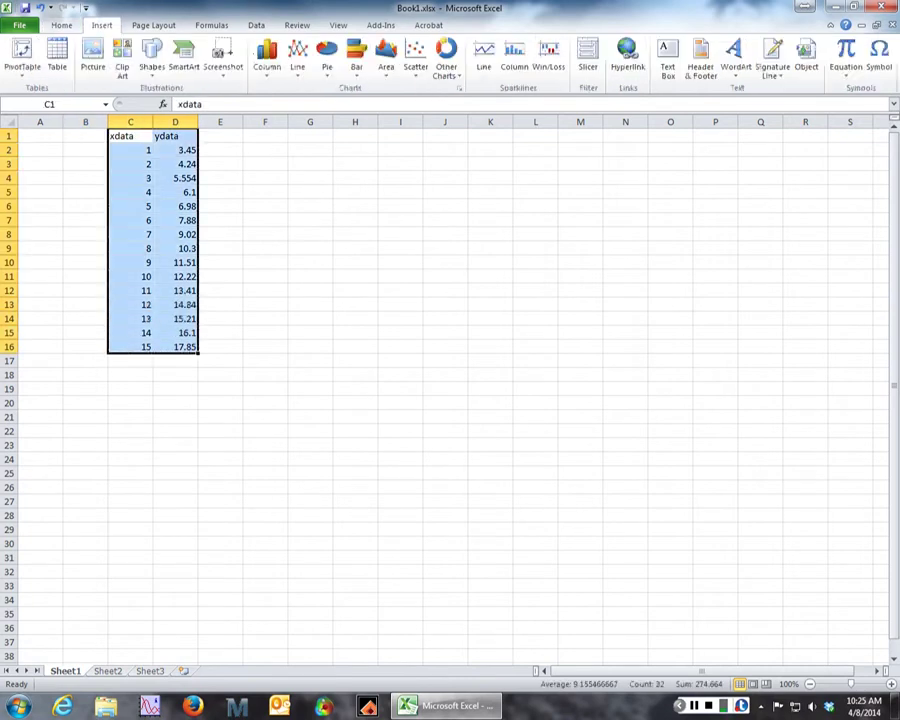
click(415, 60)
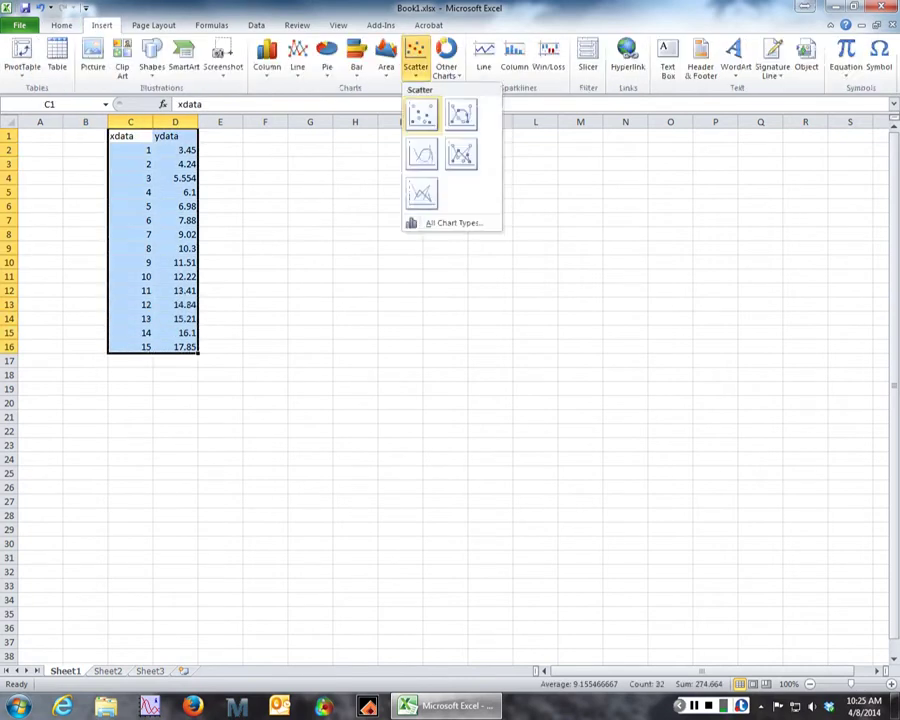
click(420, 113)
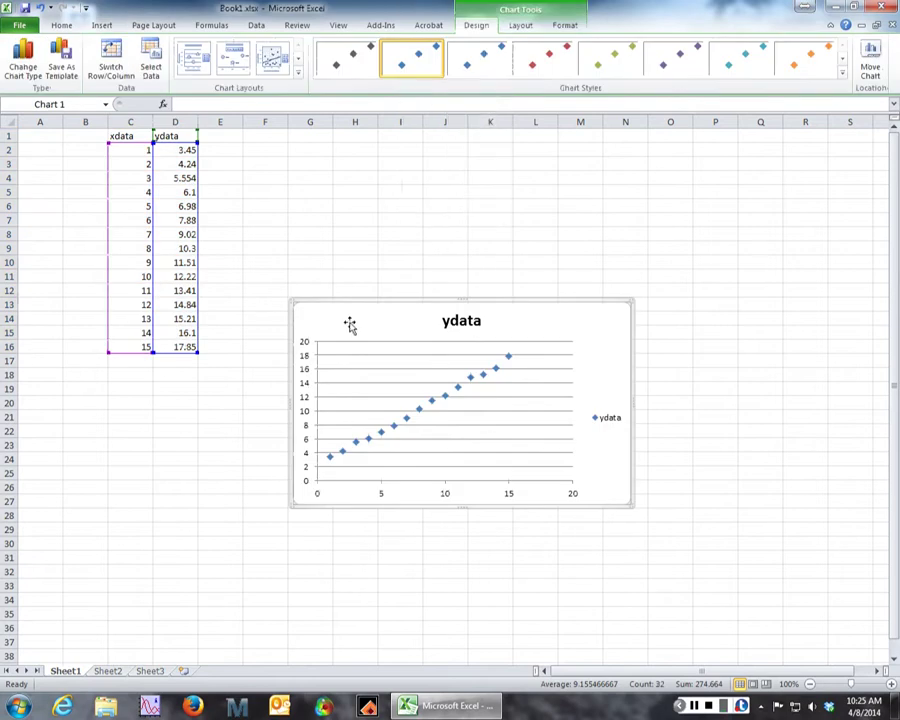
drag(357, 317, 355, 185)
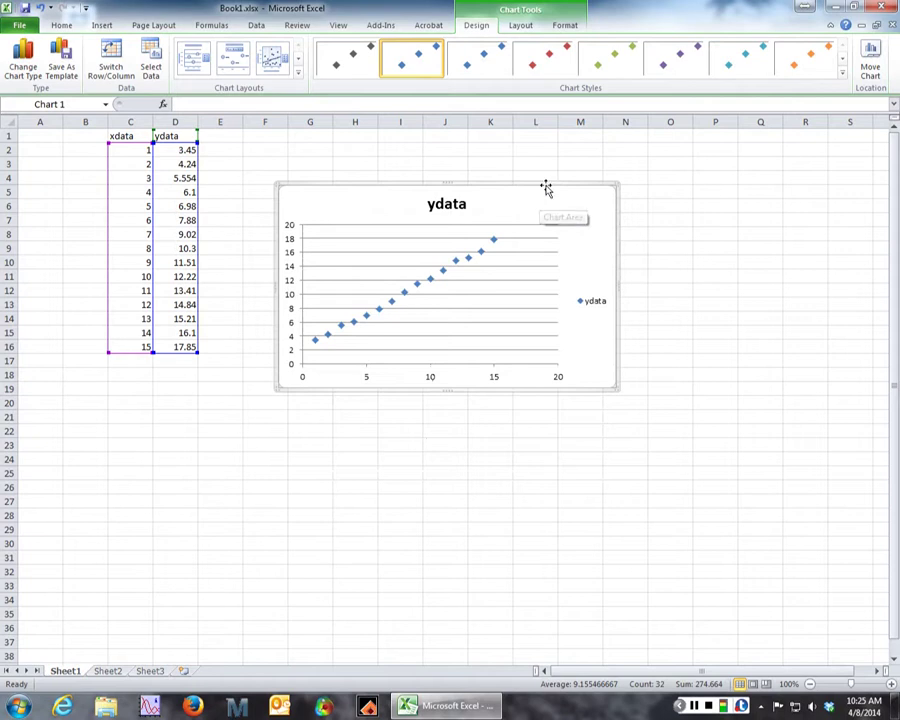
Step: Add a linear trendline to the ydata series with its equation and R-squared value displayed on the chart
click(520, 26)
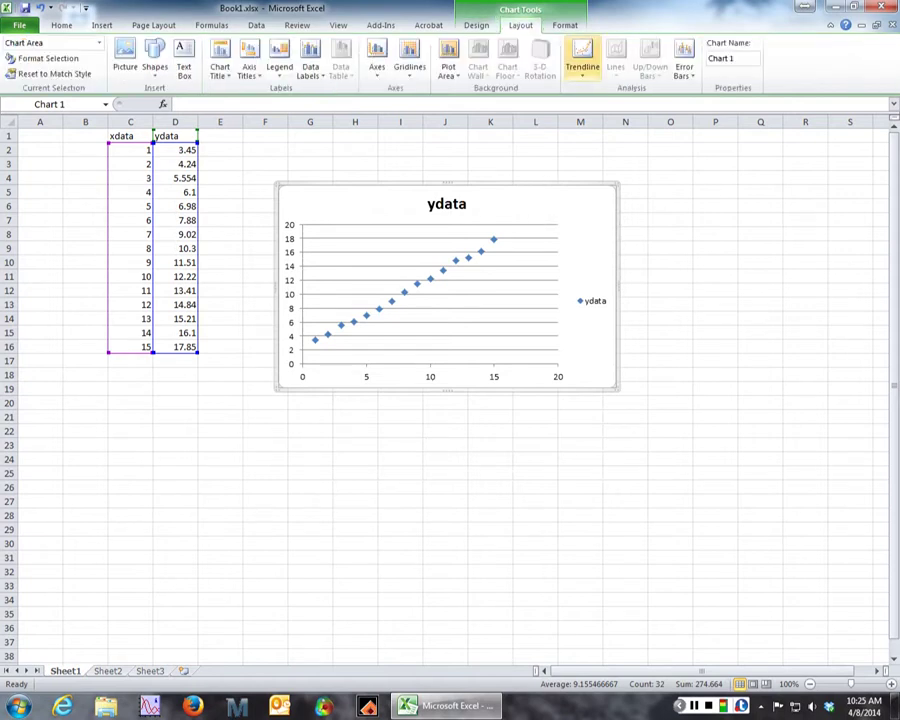
click(582, 60)
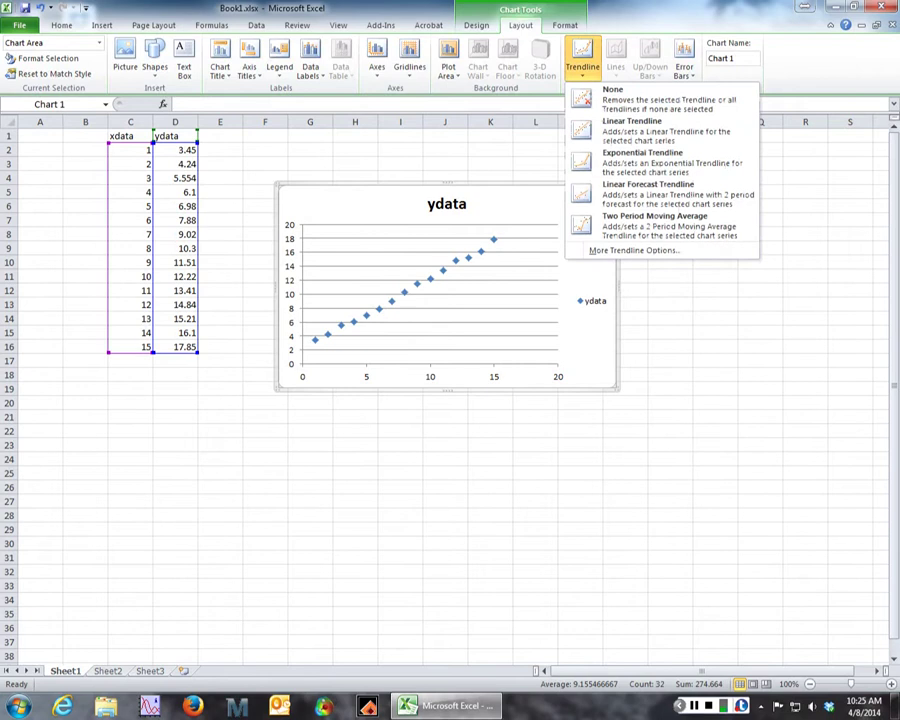
click(634, 249)
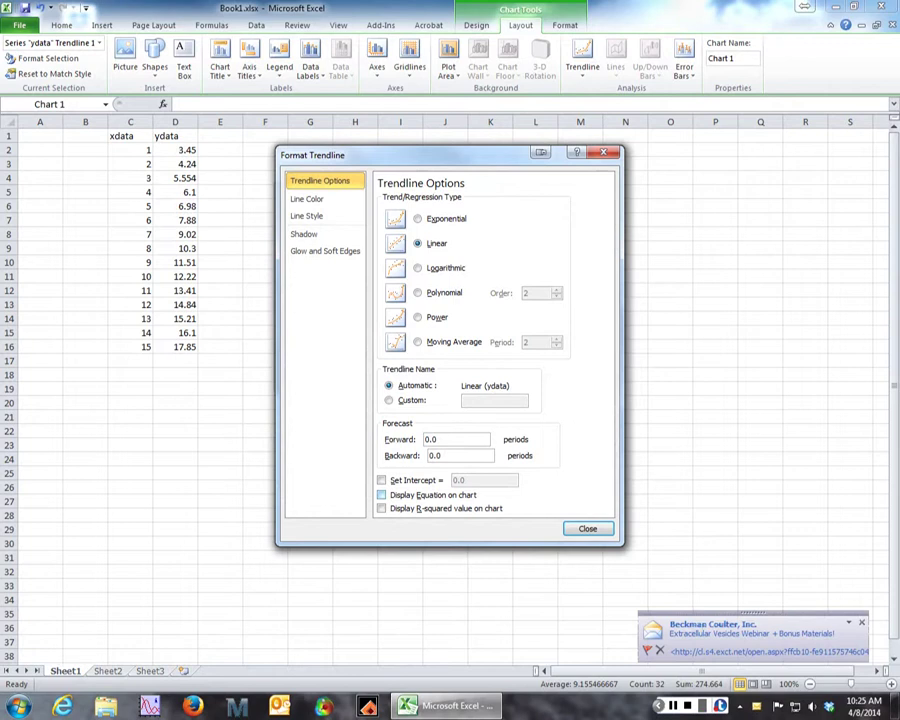
click(381, 495)
click(381, 508)
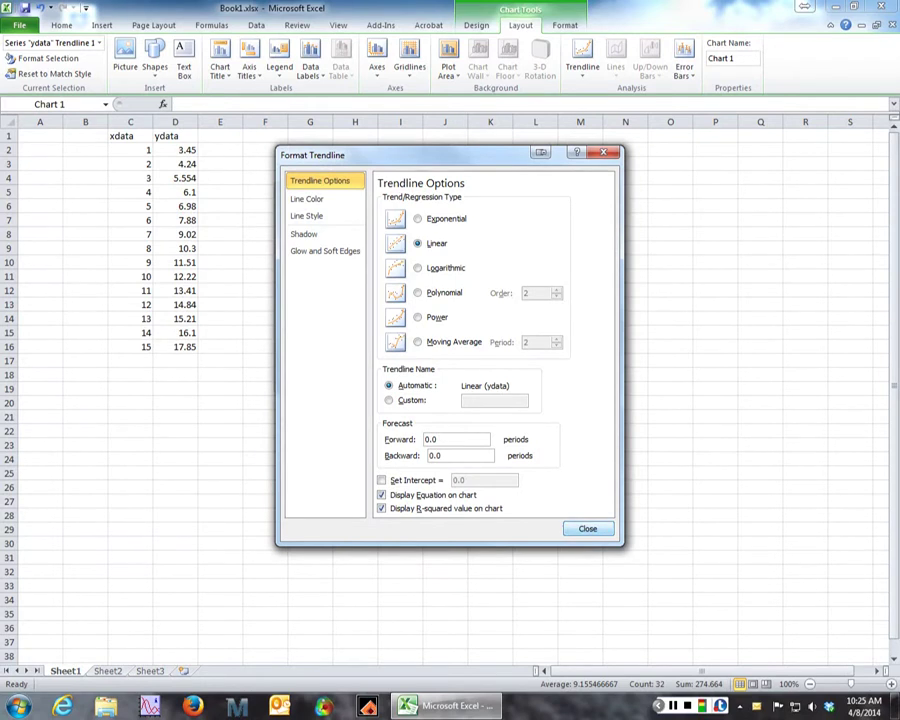
click(585, 526)
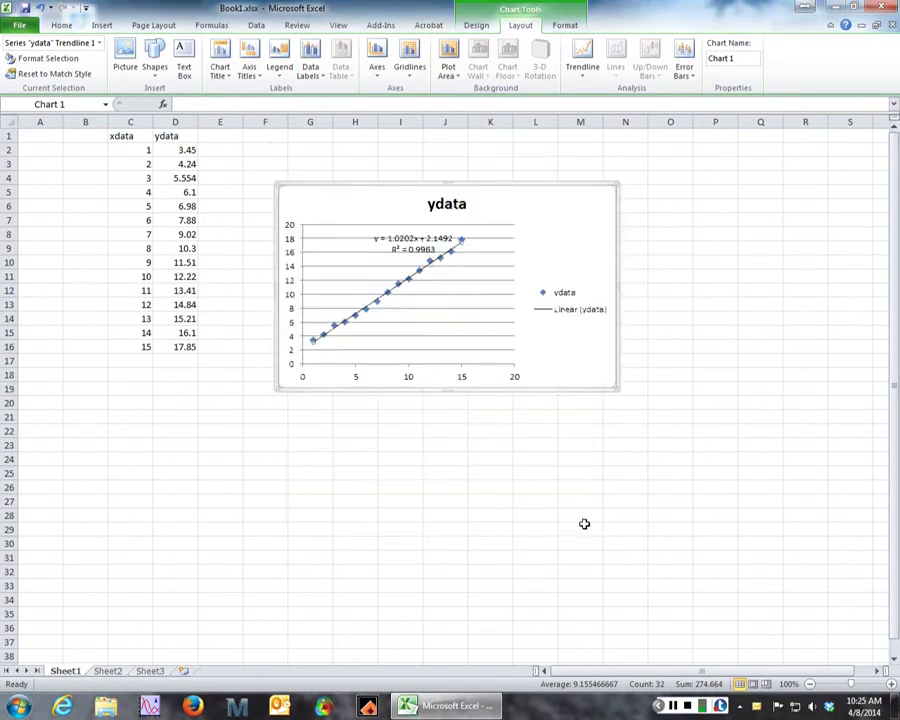
Step: Move the trendline equation label off the plotted points into the blank chart area above the legend
drag(405, 246, 548, 228)
click(558, 279)
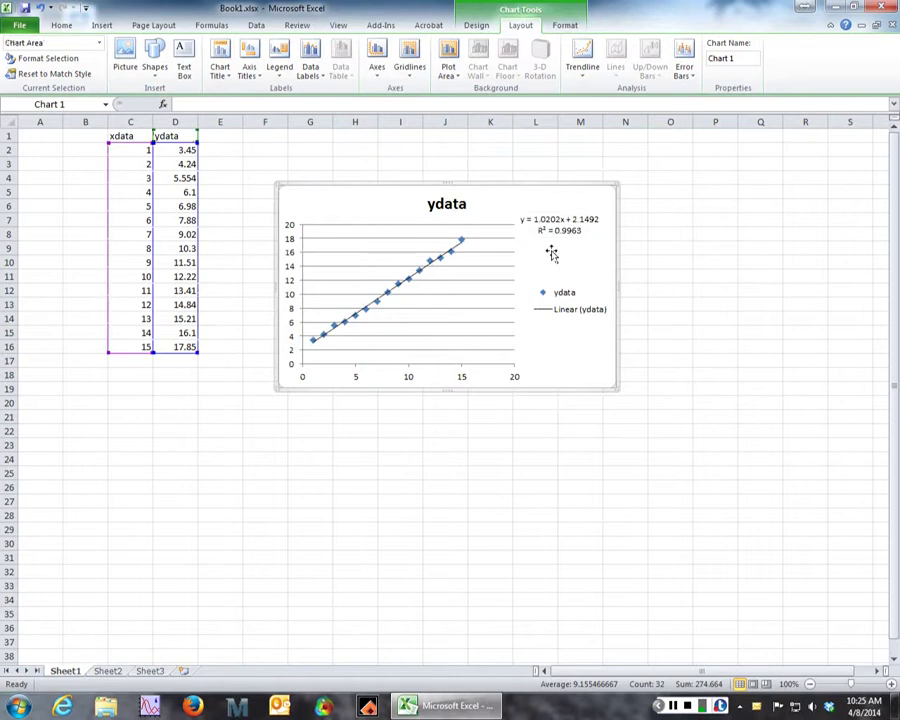
click(543, 233)
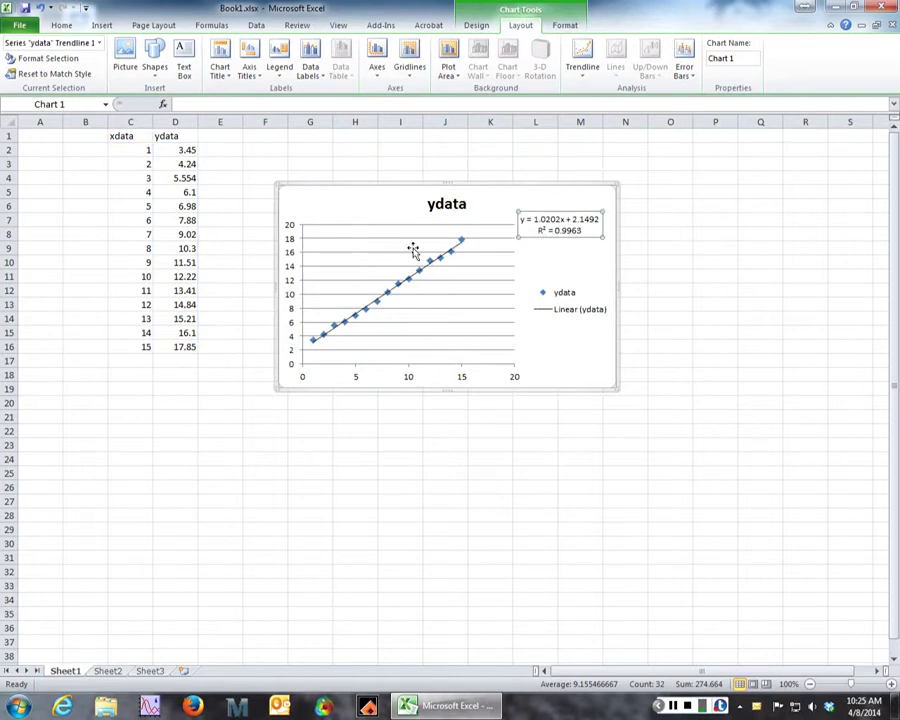
click(564, 244)
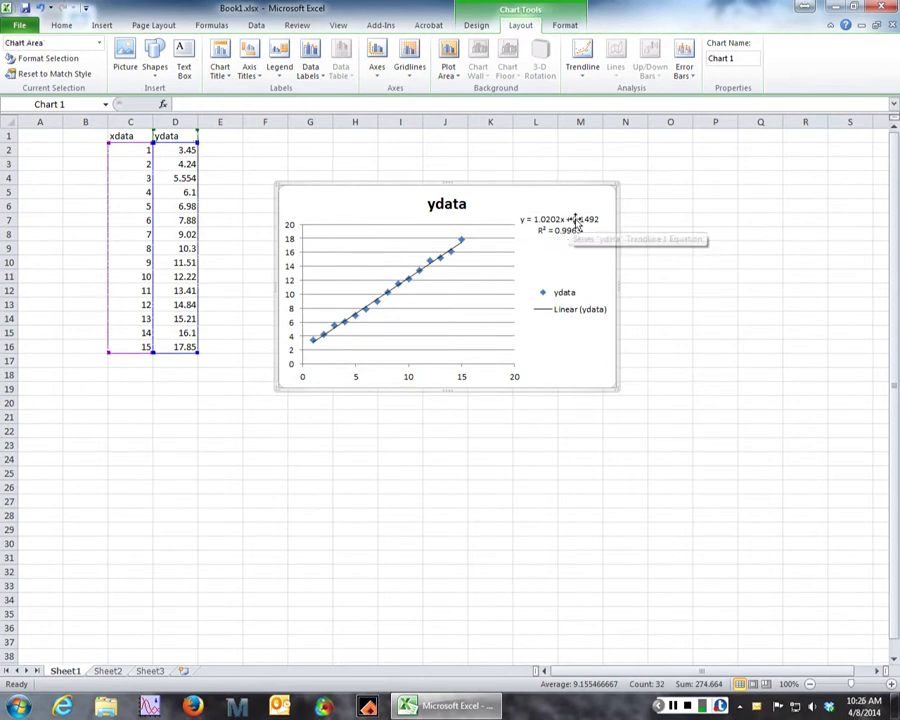
click(573, 214)
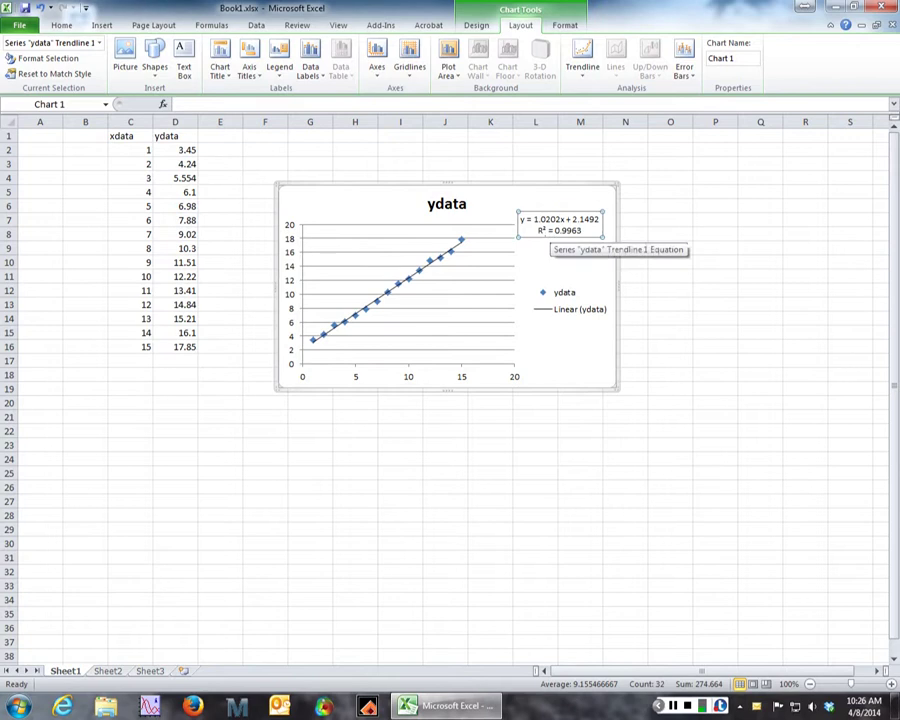
right_click(548, 236)
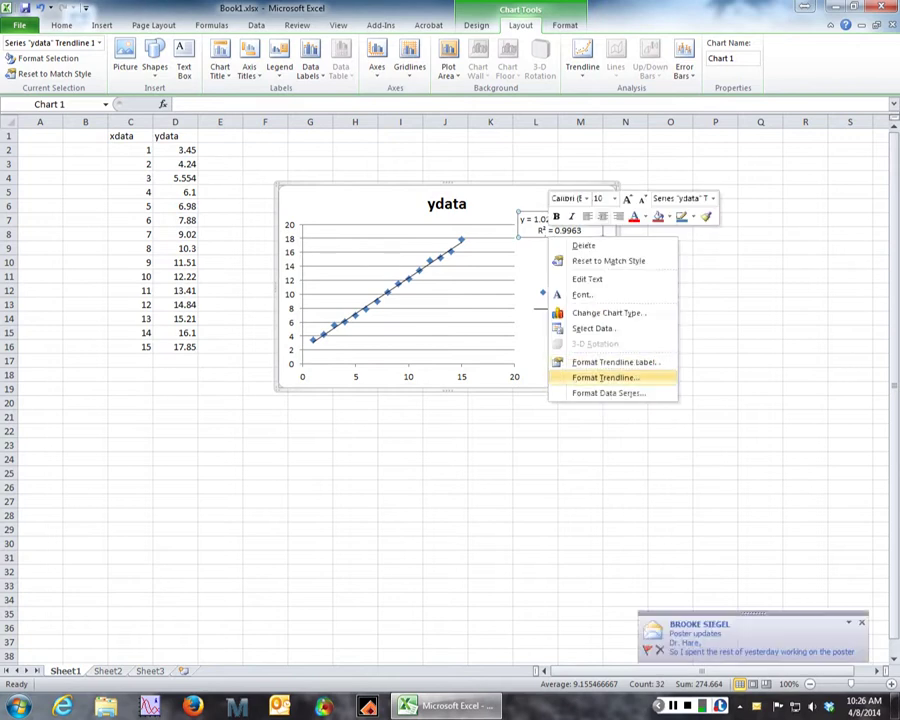
click(605, 377)
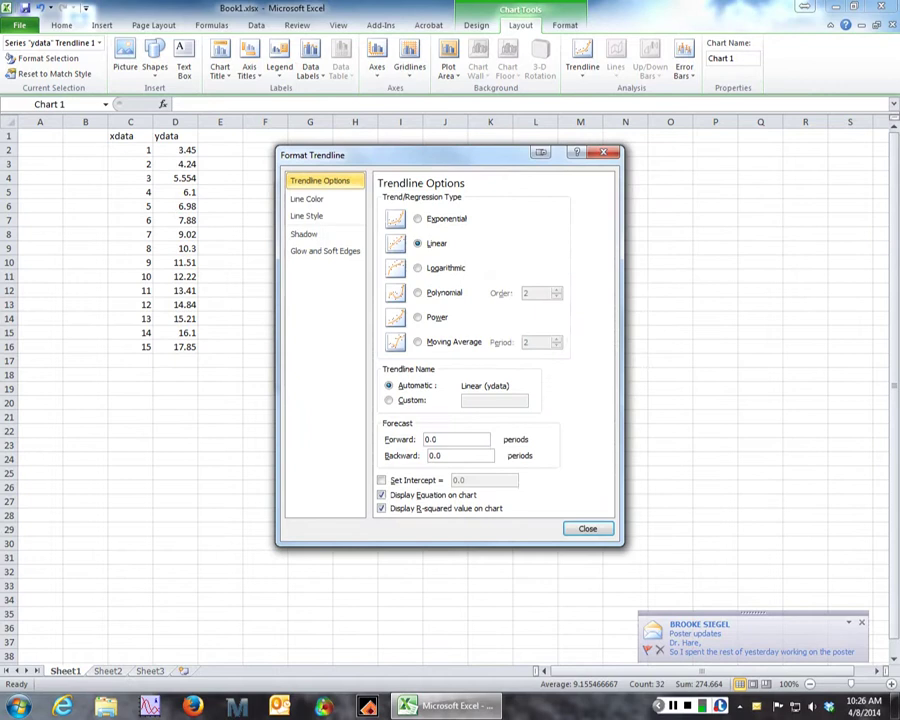
click(587, 528)
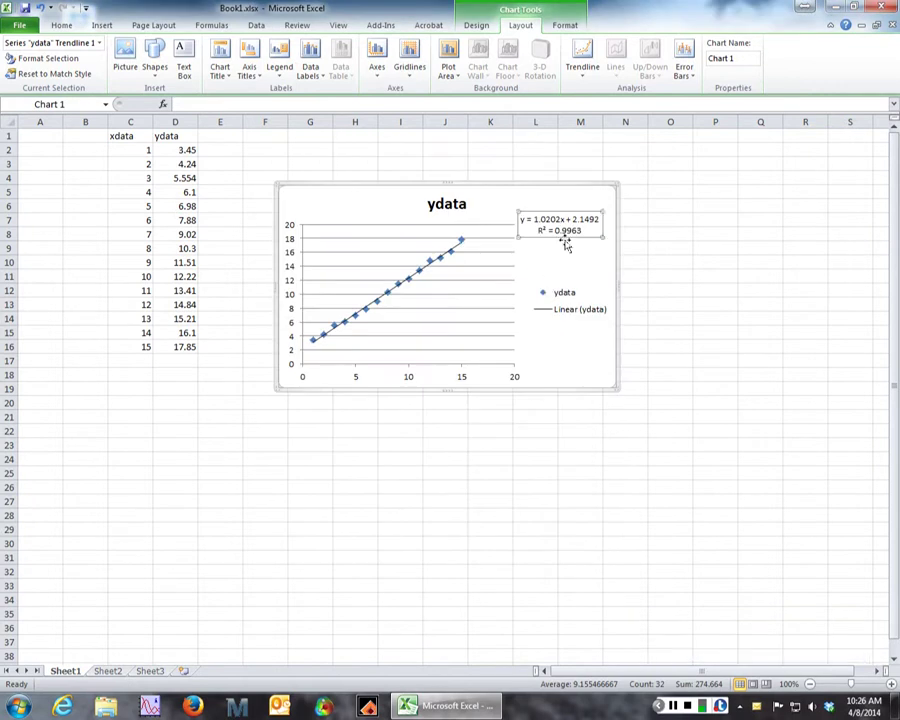
Step: Format the trendline equation label as Number with 5 decimal places
right_click(566, 245)
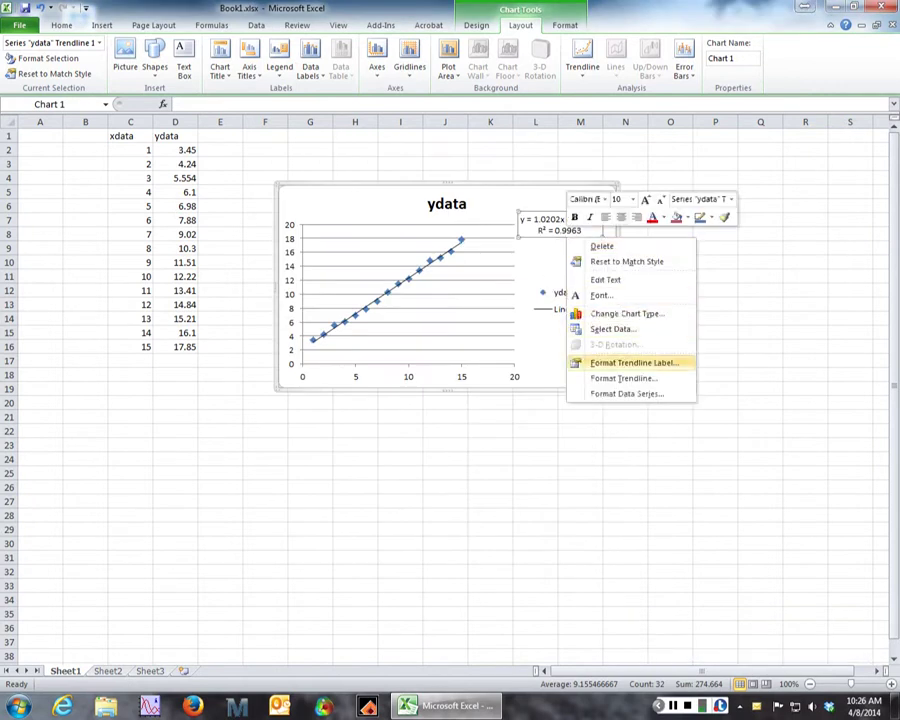
click(633, 362)
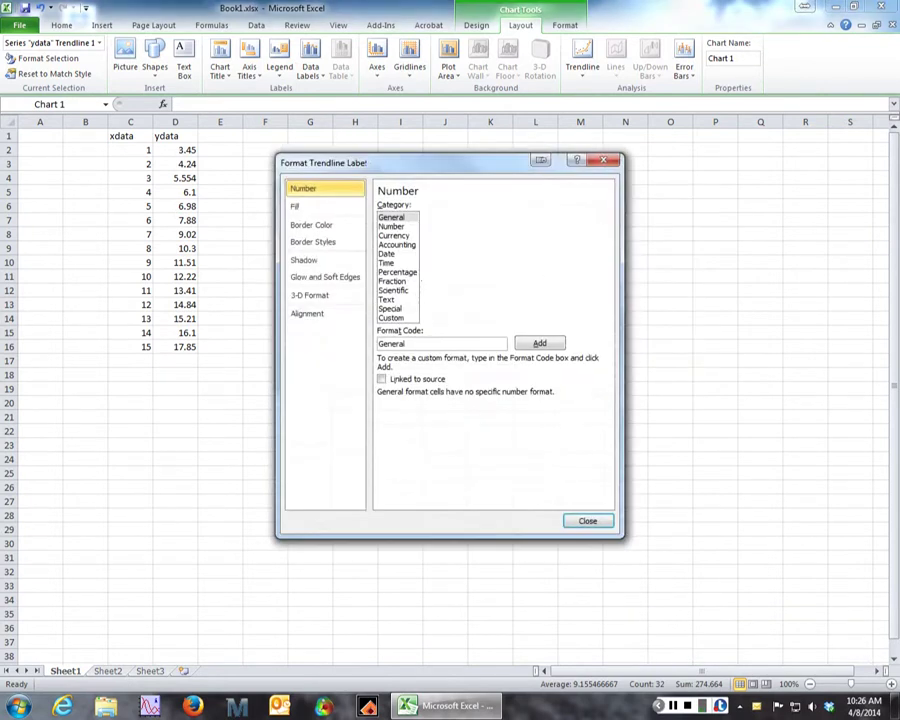
click(392, 227)
drag(499, 207, 443, 203)
text(5)
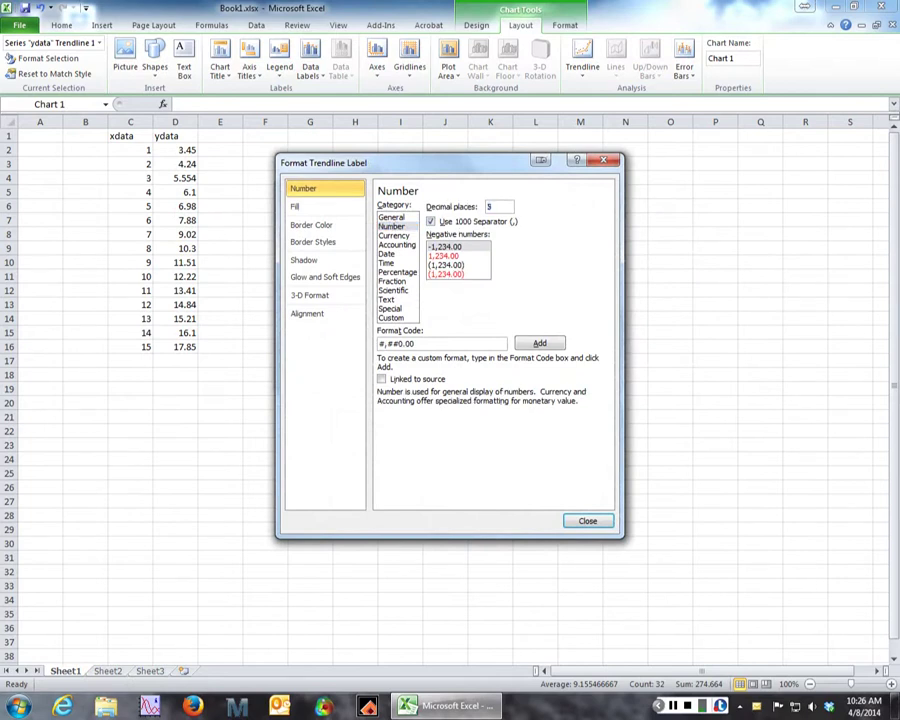
click(587, 521)
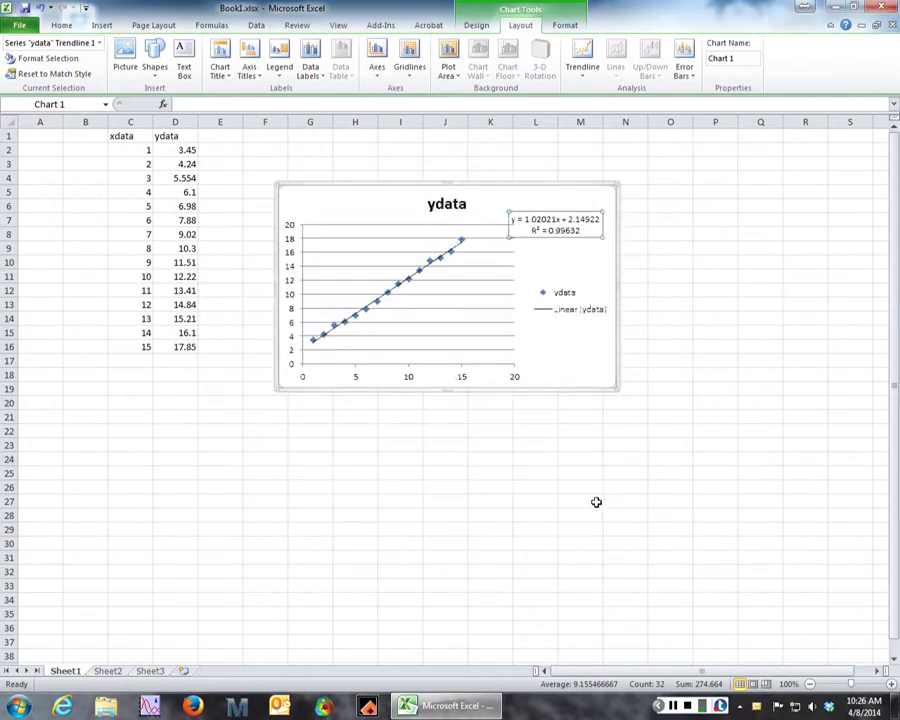
click(563, 254)
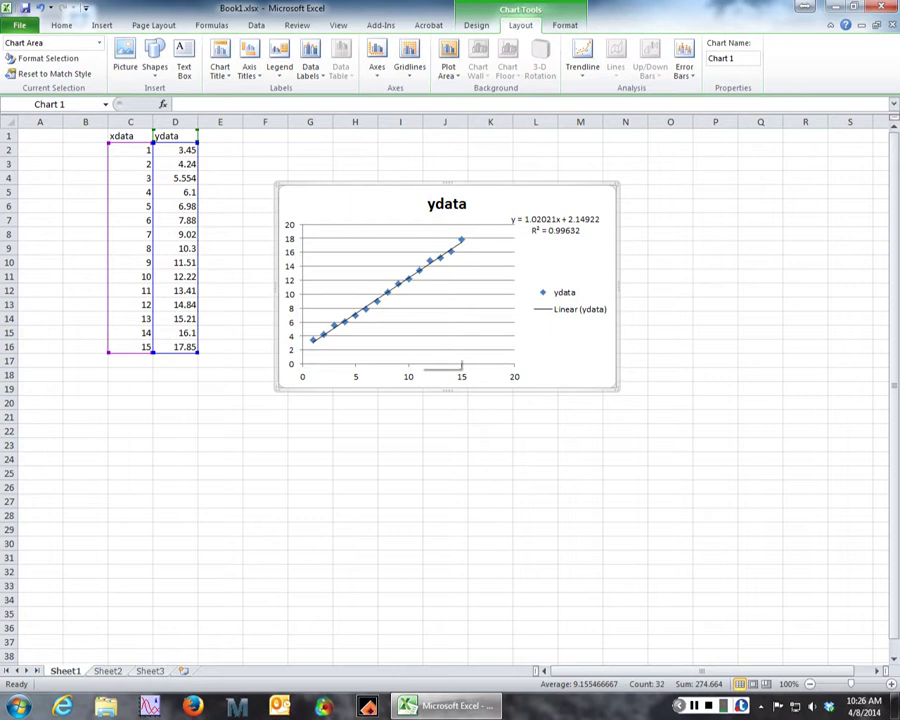
click(393, 288)
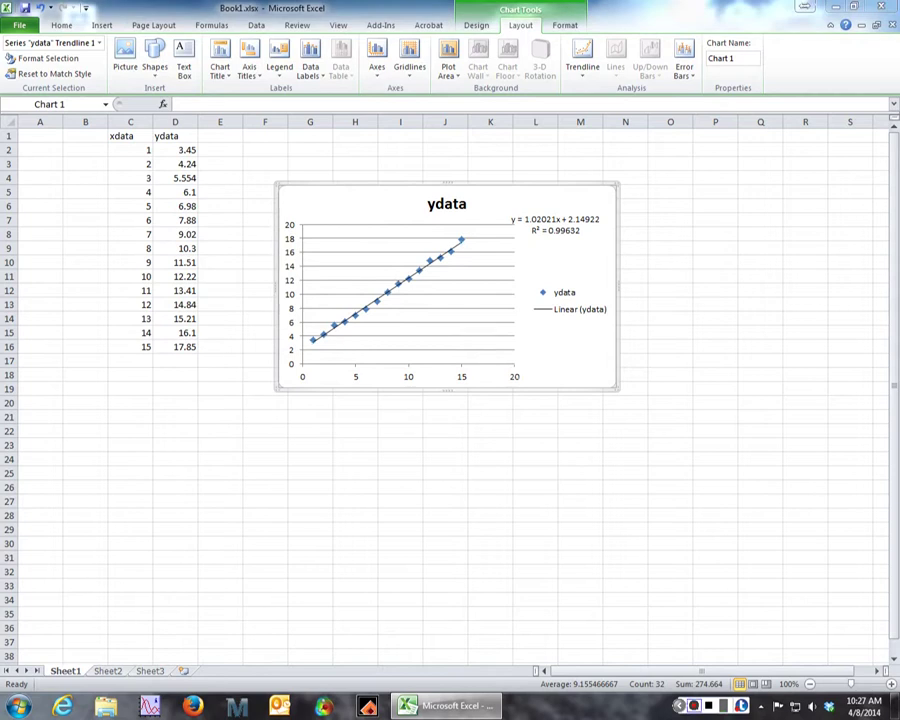
Step: Start a Regression from the data analysis tools and set its Input Y Range to the ydata values in D2:D16
click(256, 25)
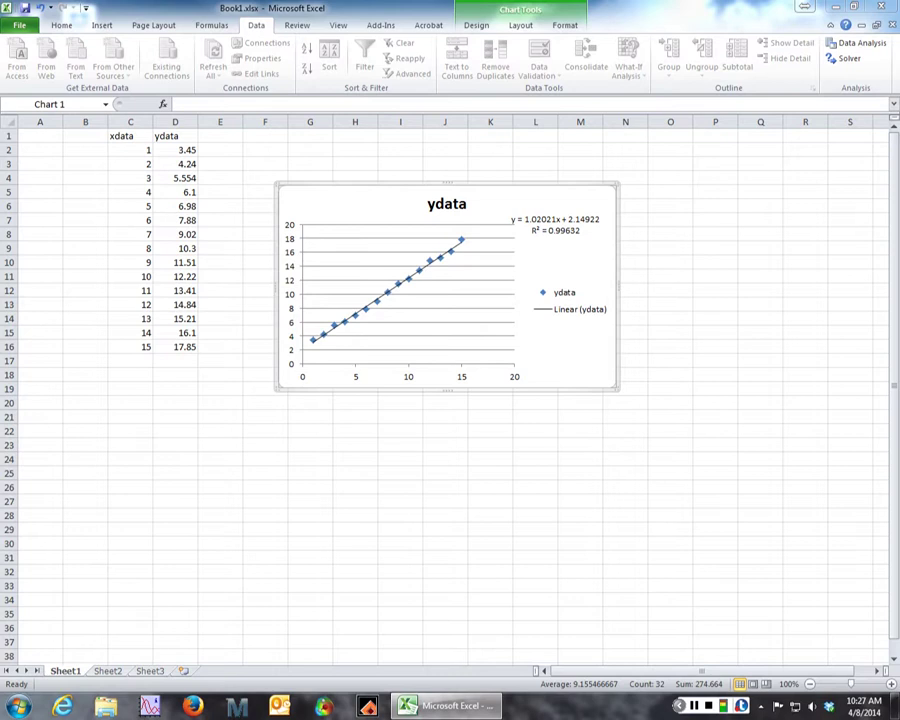
click(858, 43)
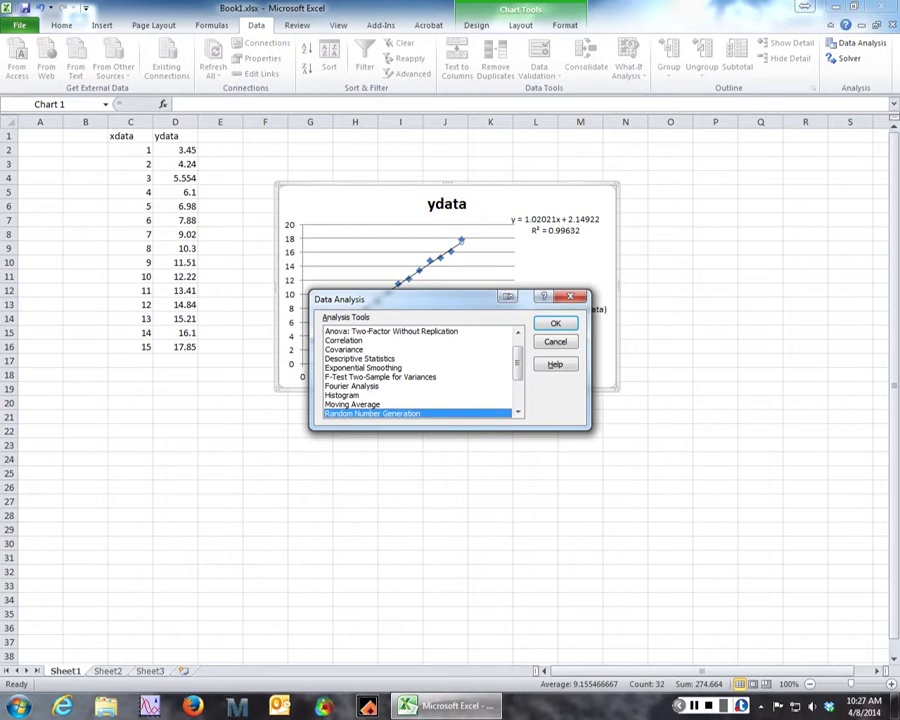
drag(517, 363, 517, 384)
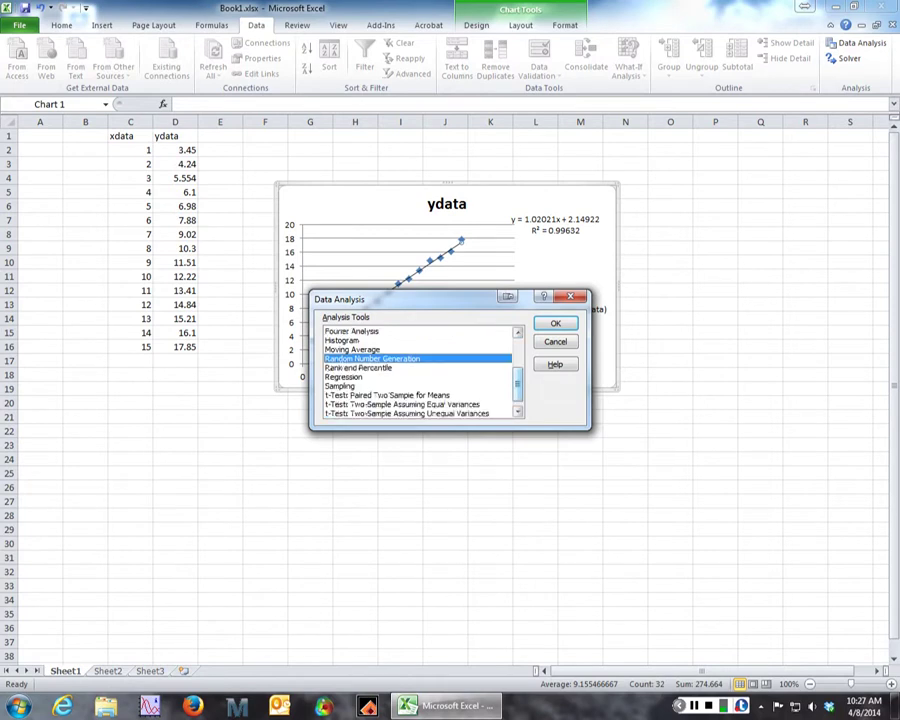
click(364, 377)
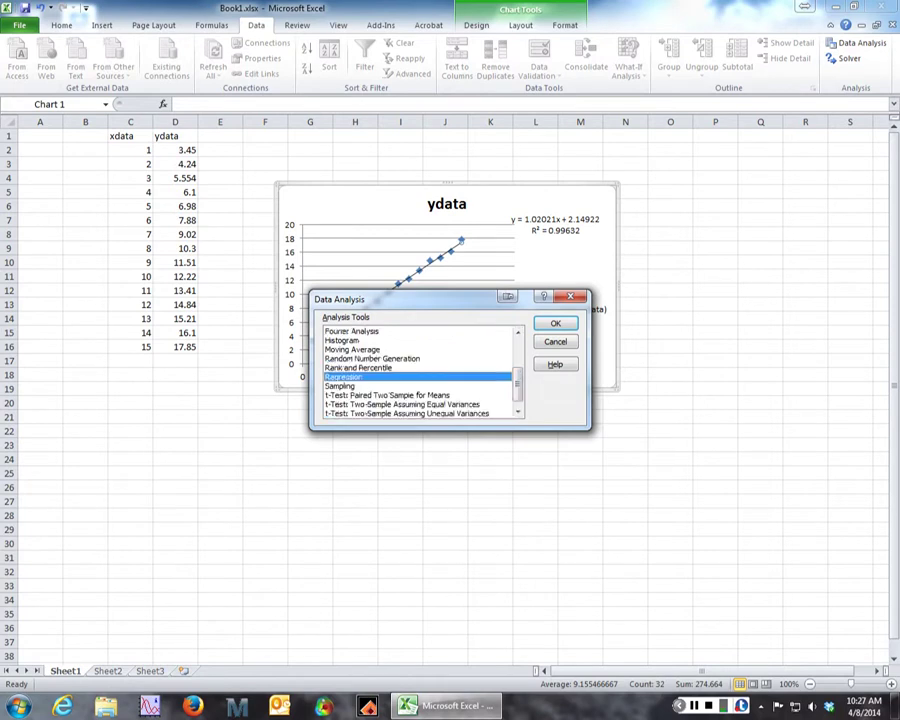
click(552, 324)
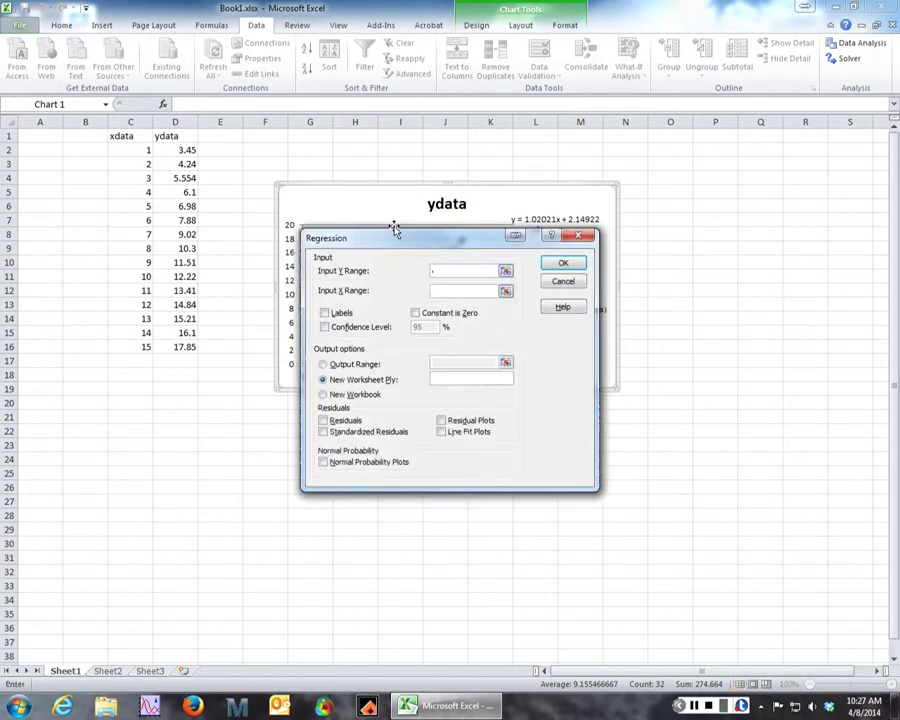
drag(395, 230, 409, 198)
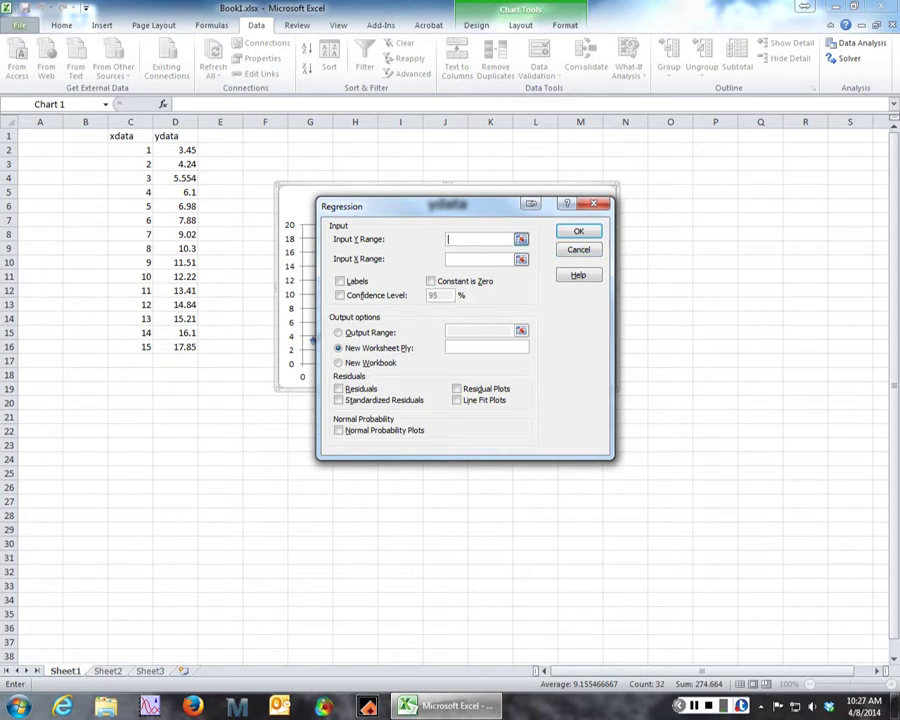
click(521, 240)
drag(187, 152, 185, 346)
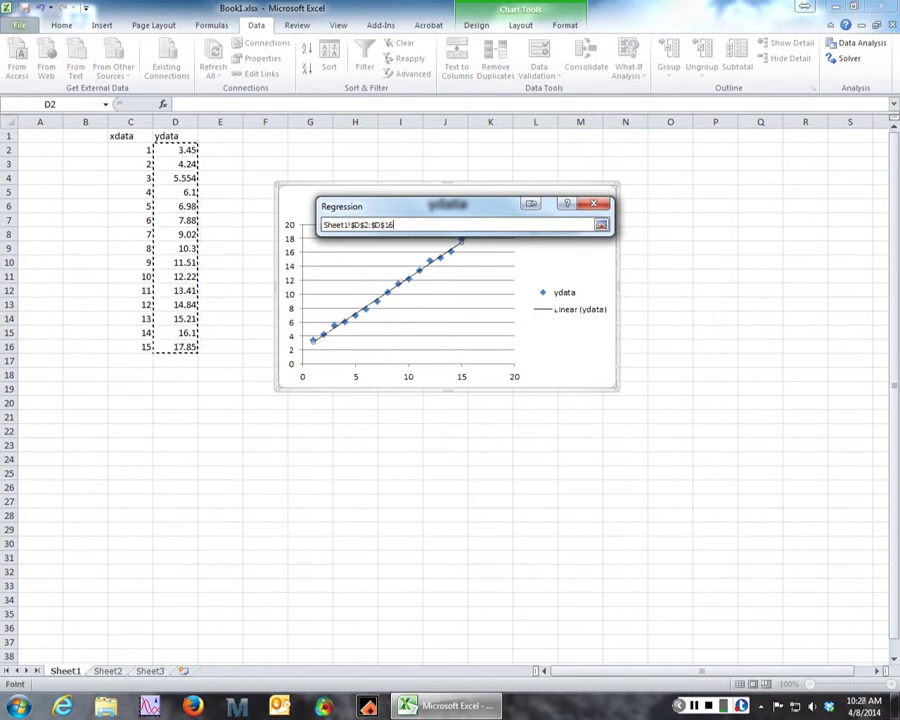
click(601, 224)
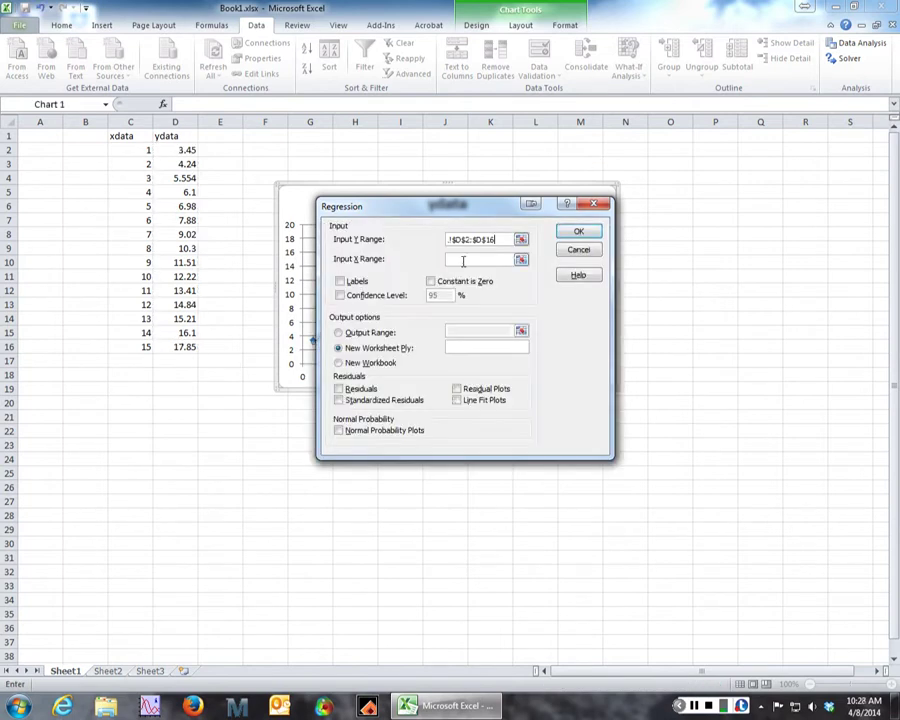
Step: Set the Input X Range to C2:C16, enable the 95% confidence level and line fit plots, and run the regression to a new worksheet
click(520, 259)
drag(124, 149, 120, 348)
click(601, 224)
click(457, 400)
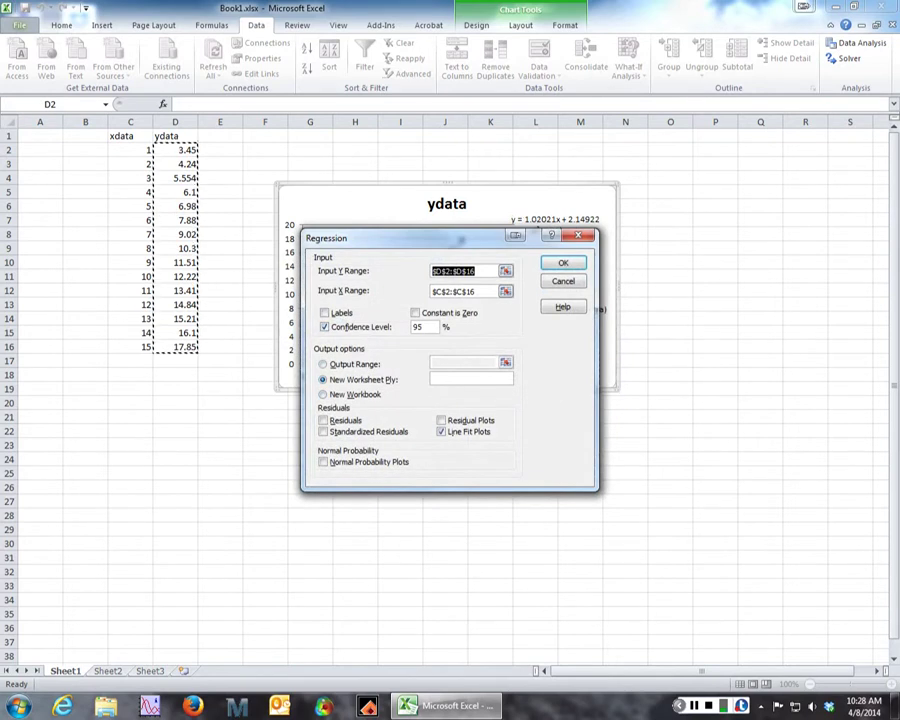
key(Return)
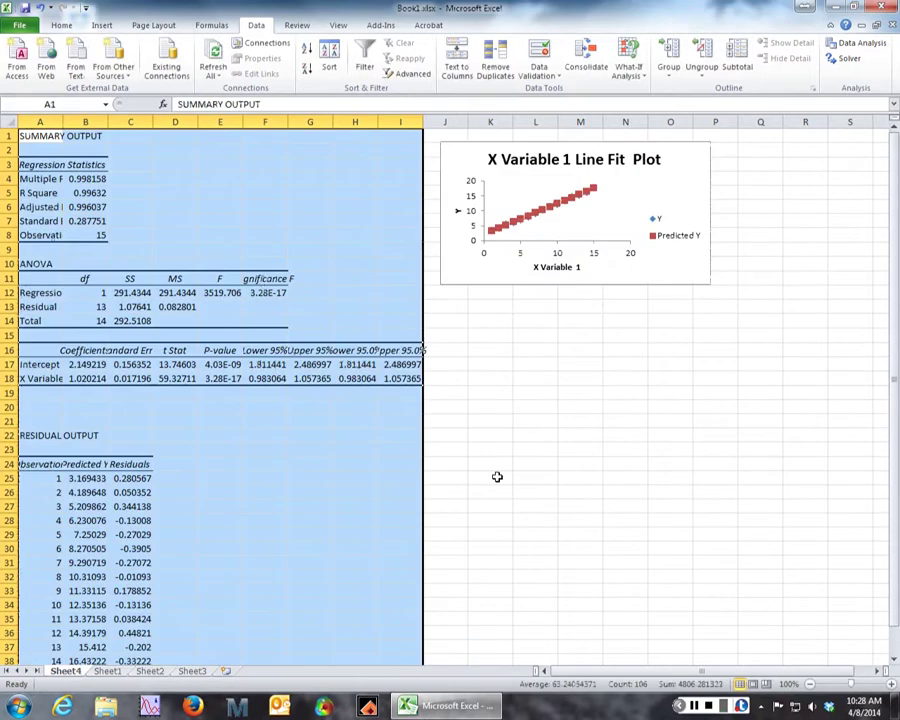
Step: Widen columns A to C of the regression output sheet so that the labels and coefficients are readable
click(494, 476)
click(492, 340)
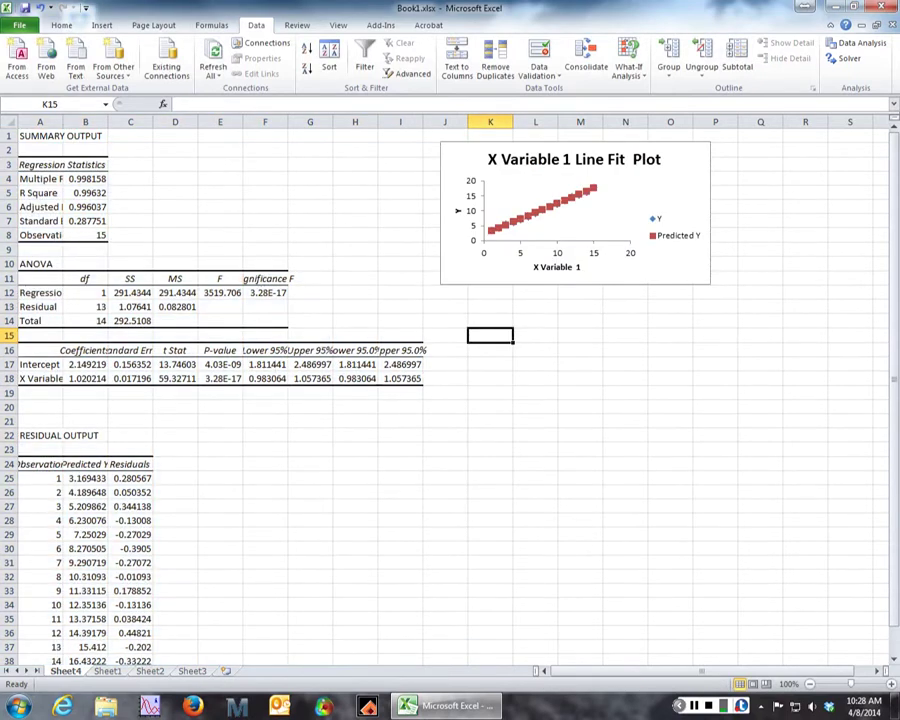
click(272, 459)
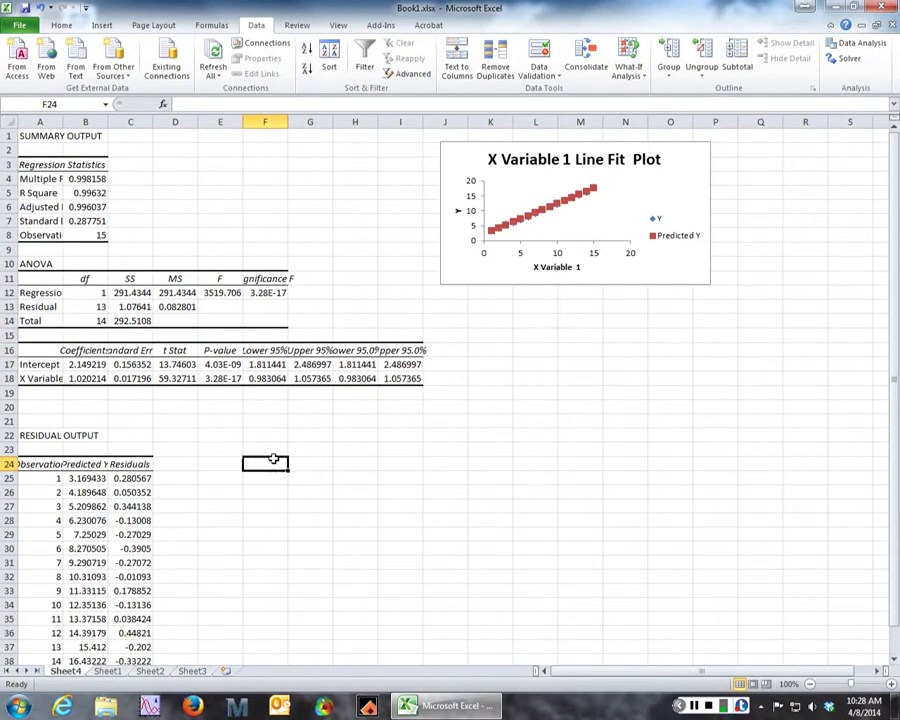
click(175, 192)
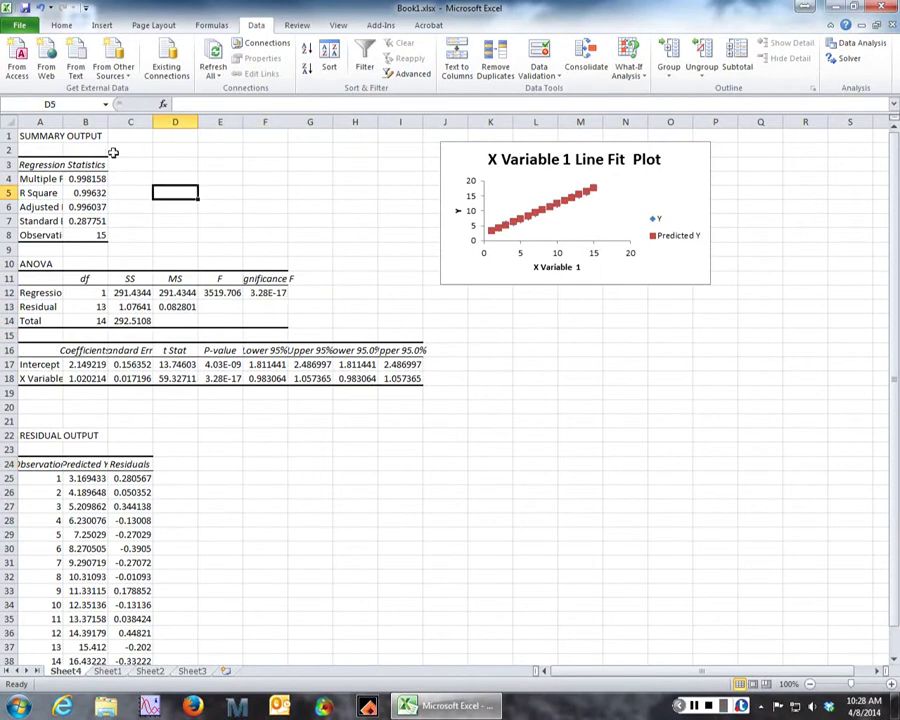
drag(36, 346, 394, 403)
click(400, 393)
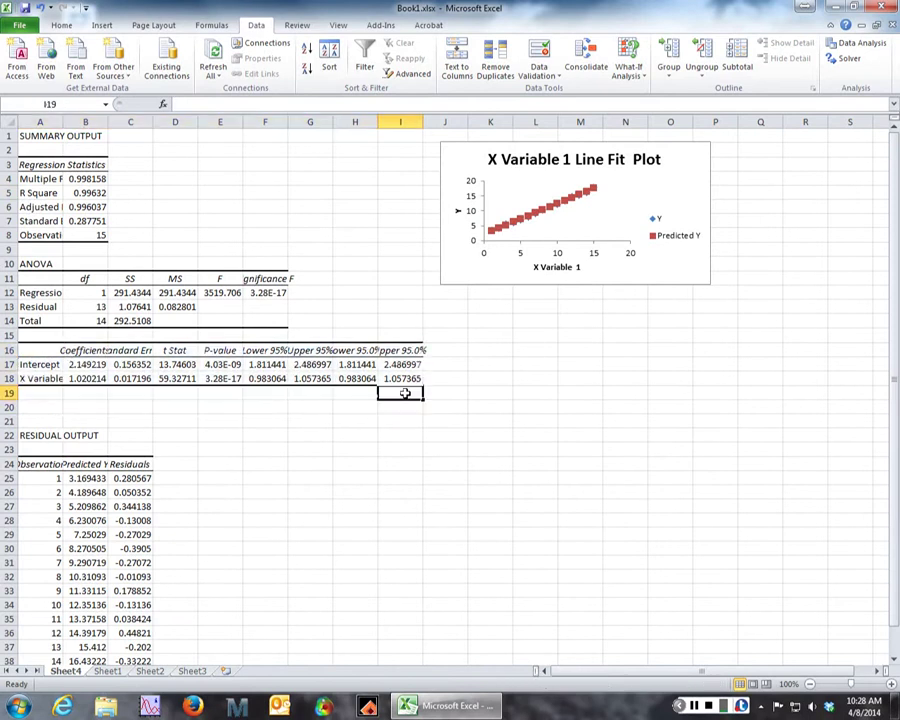
drag(72, 120, 209, 121)
click(117, 393)
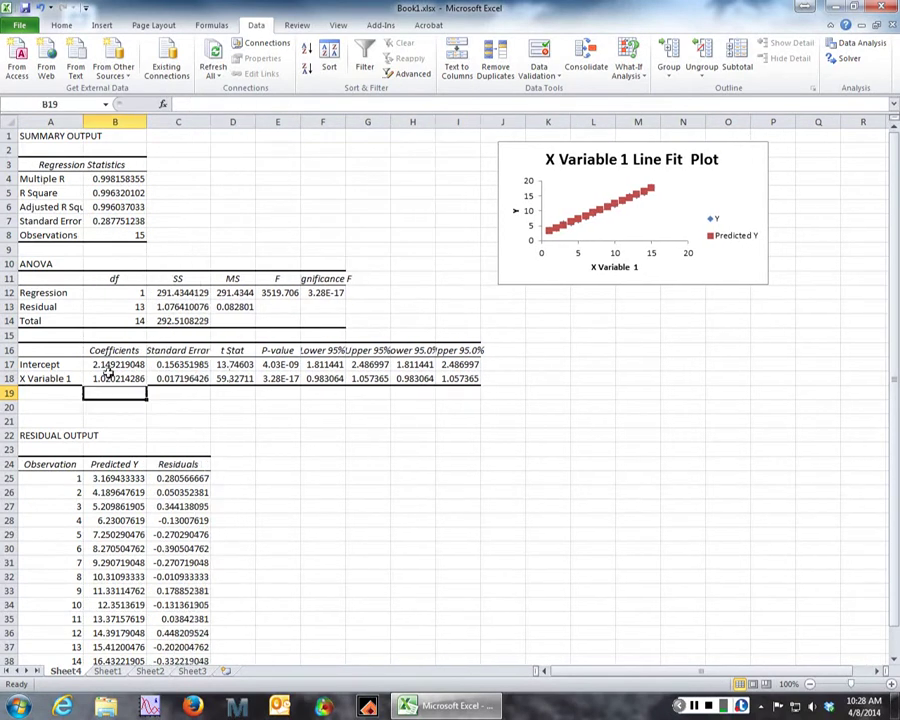
Step: Examine the coefficients of the intercept and X Variable 1, together with their standard errors
click(109, 367)
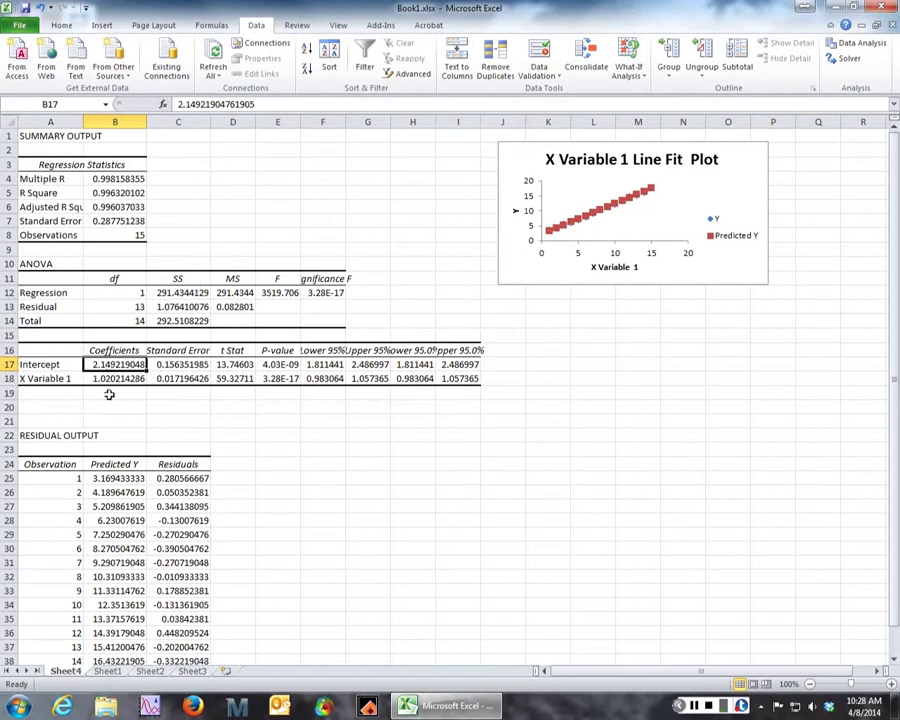
key(Down)
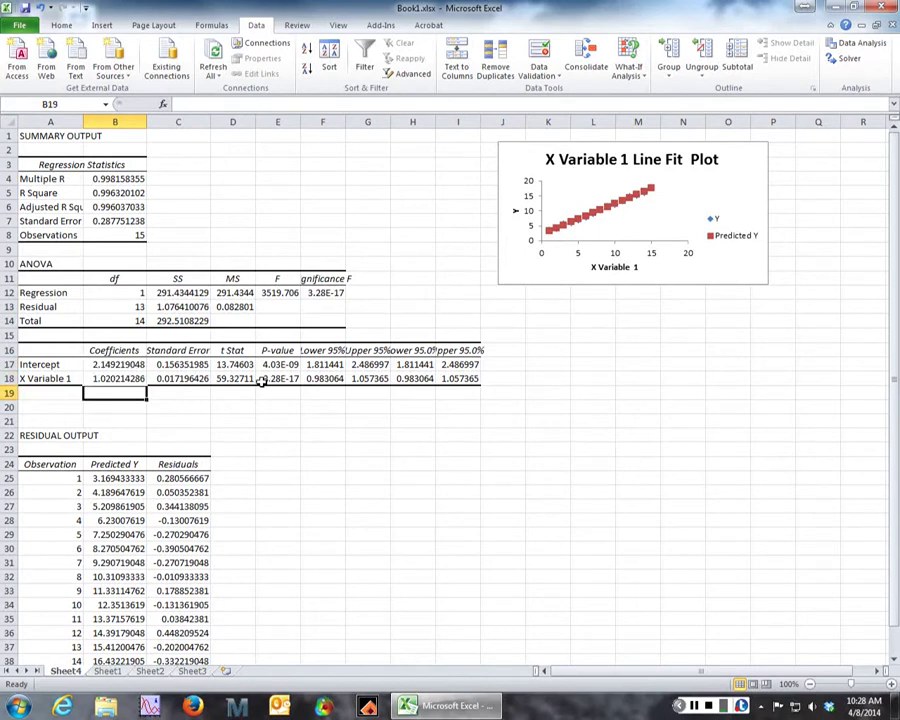
drag(162, 365, 162, 379)
click(188, 392)
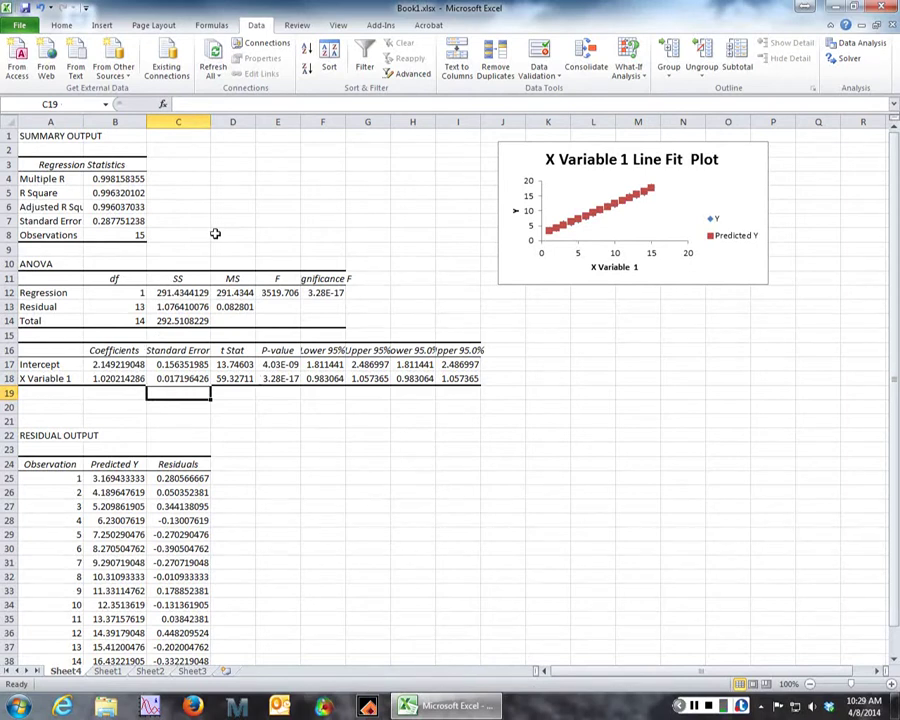
click(217, 394)
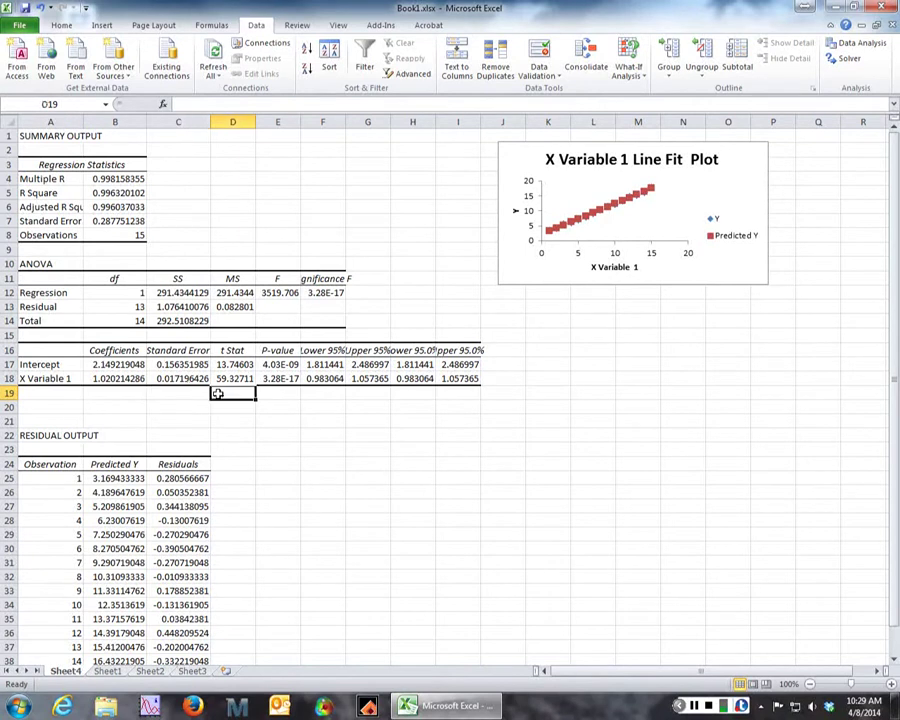
click(323, 235)
Step: Return to Sheet1 with the xdata and ydata values and their scatter chart
click(107, 671)
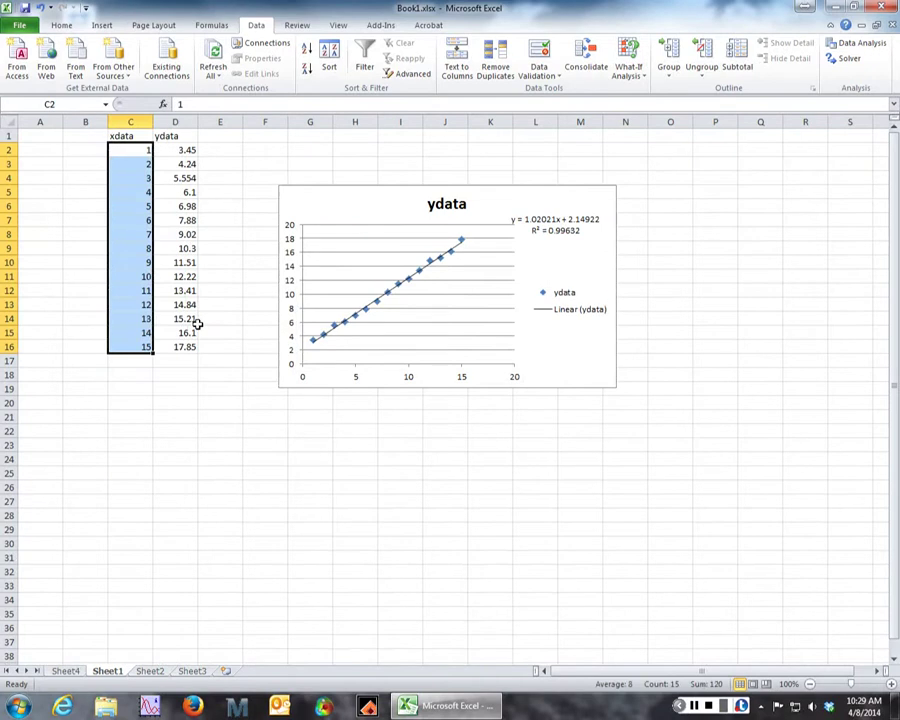
click(196, 322)
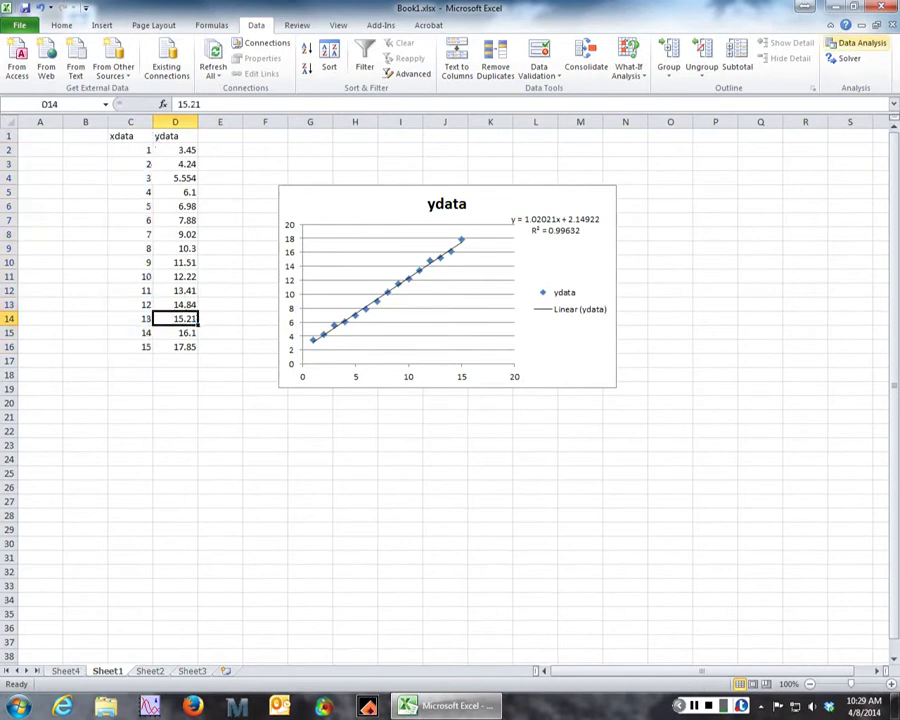
click(860, 43)
click(556, 322)
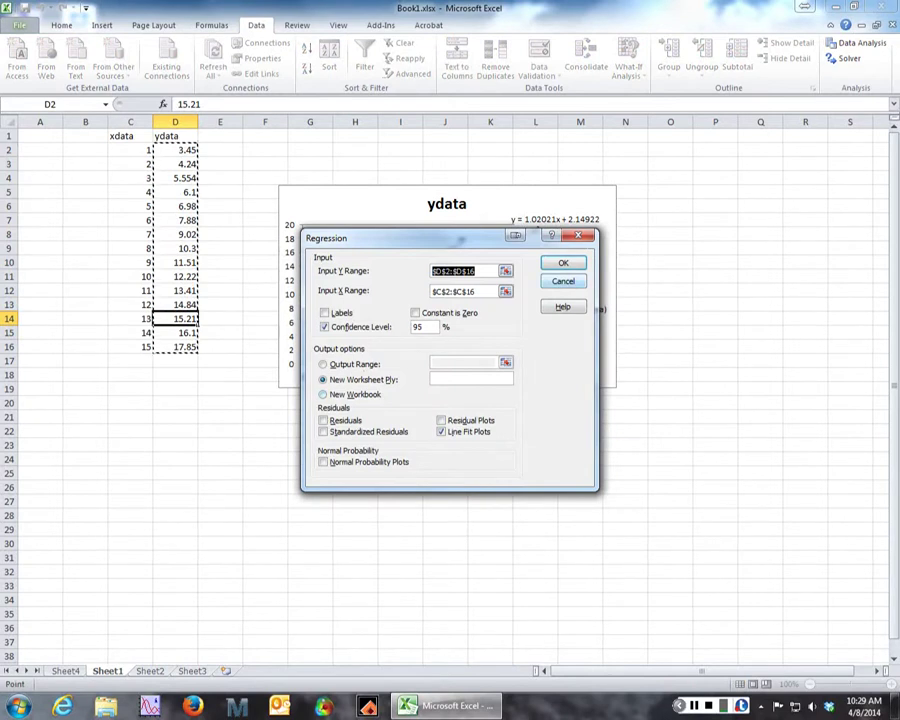
key(Escape)
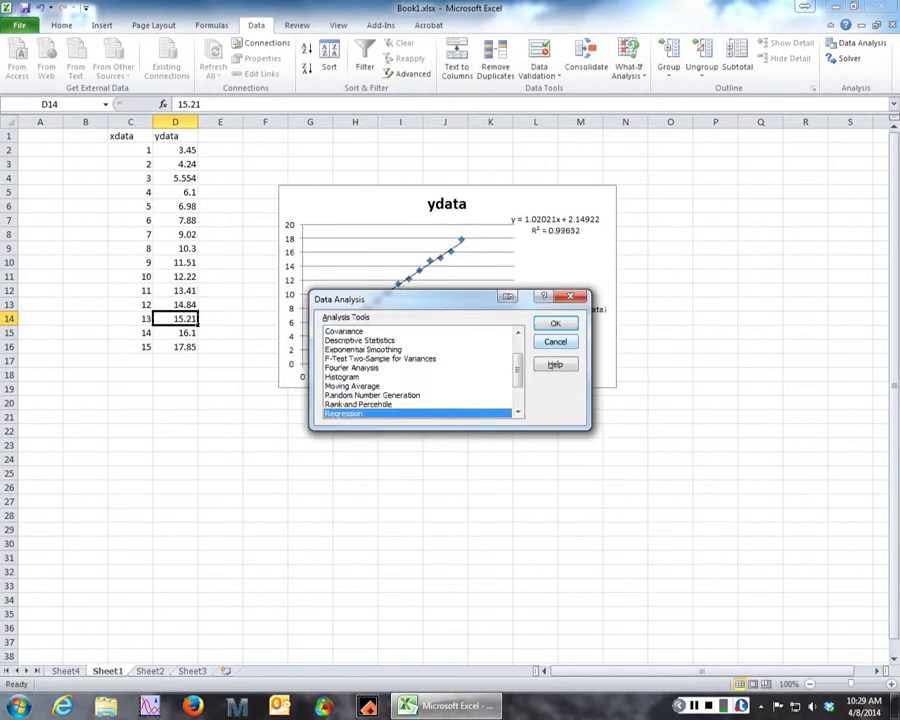
key(Escape)
Step: Move the ydata chart away from the data so that it covers about K5:R19
click(216, 348)
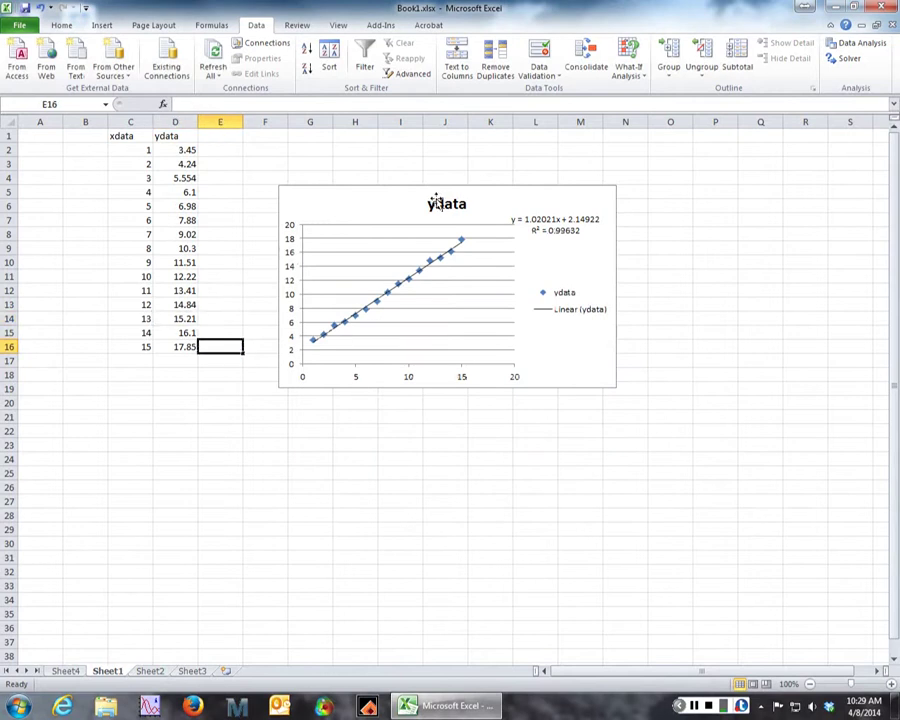
drag(349, 202, 528, 203)
click(293, 322)
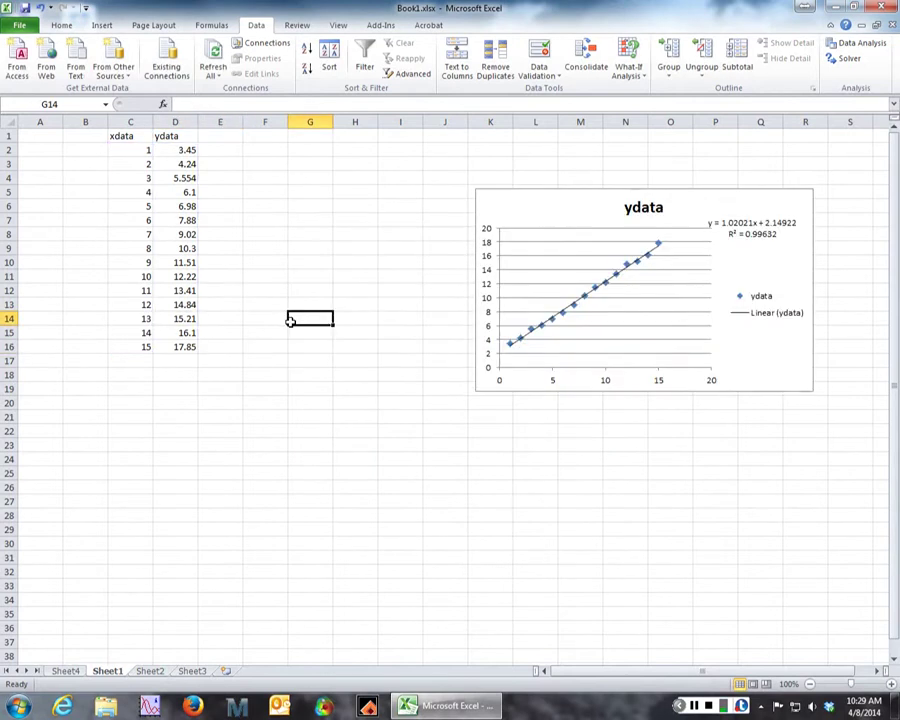
Step: Remove the linear trendline from the ydata chart
click(590, 291)
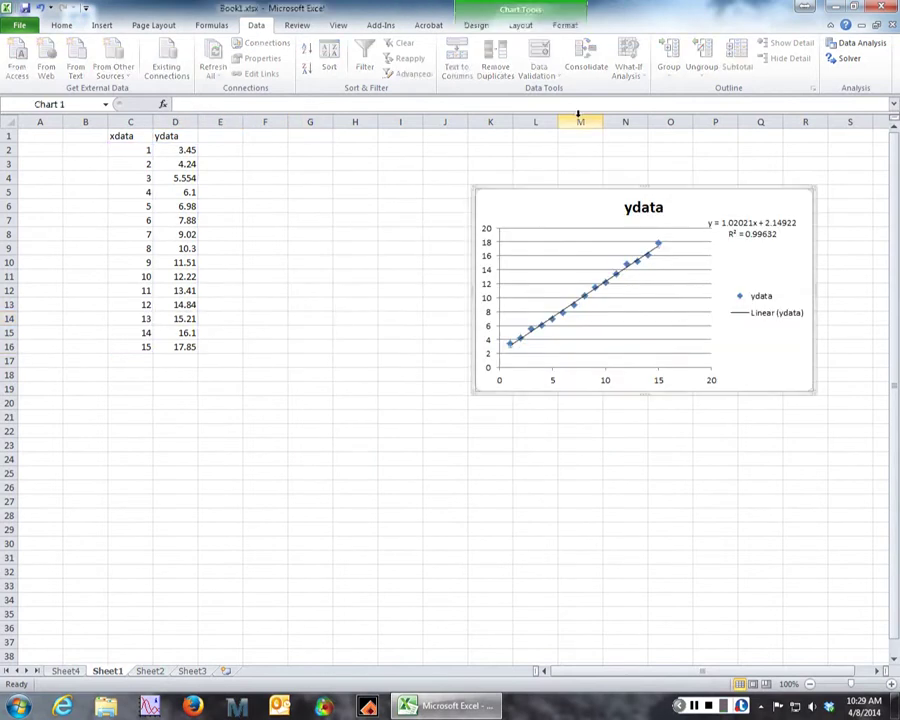
click(478, 26)
click(565, 26)
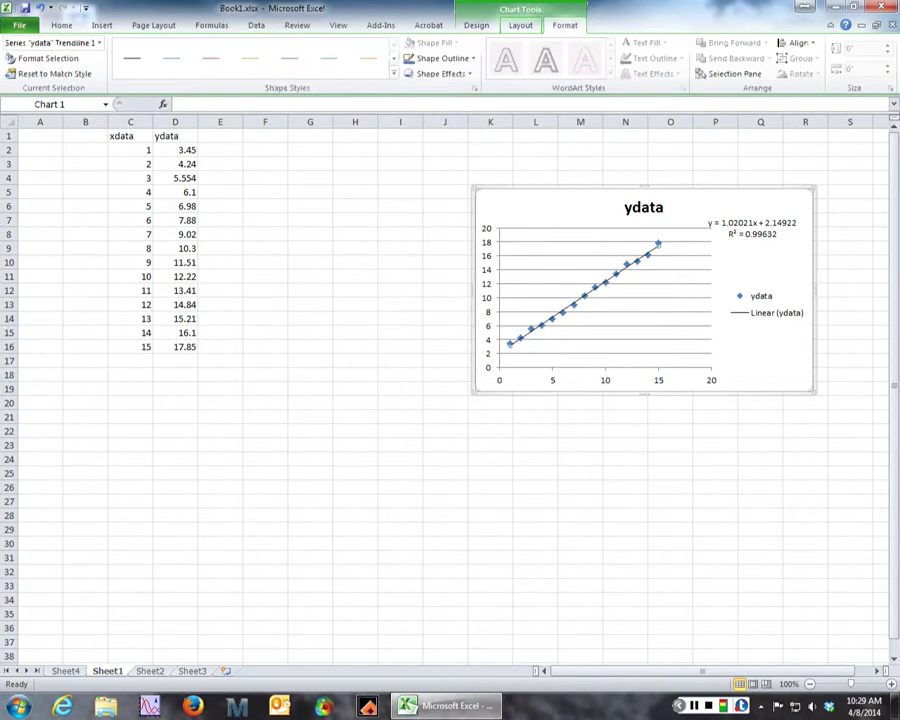
click(520, 26)
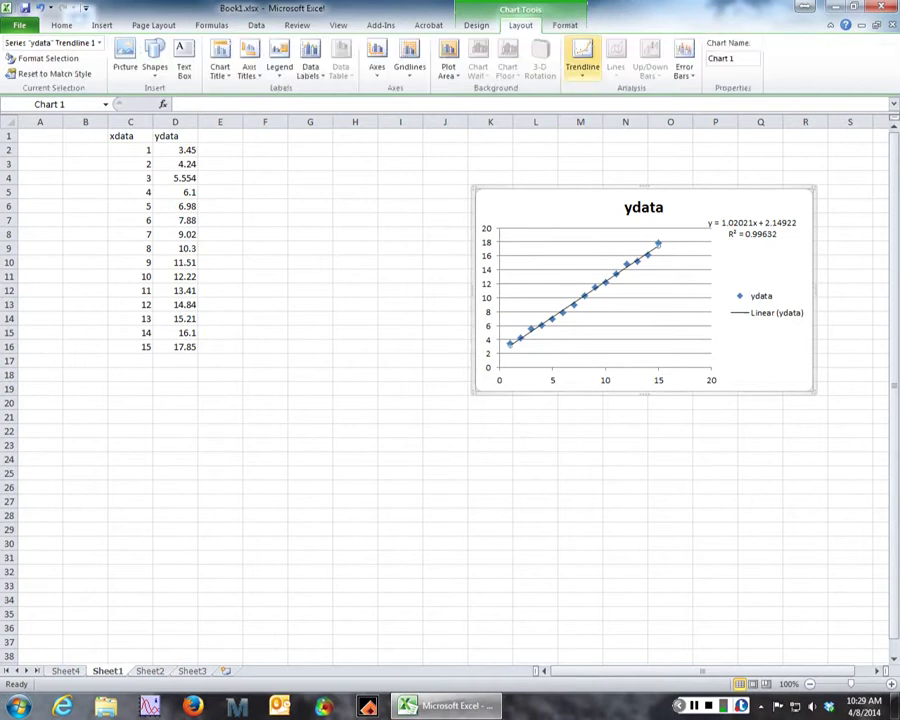
click(582, 62)
click(600, 92)
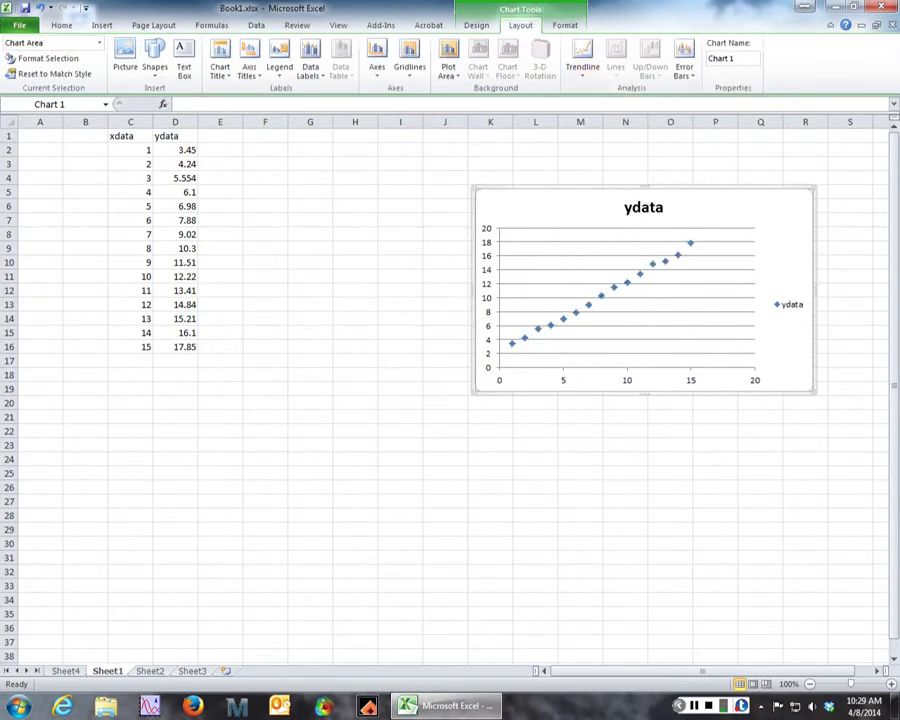
click(310, 290)
Step: Change the ydata value in D7 to 12.5, creating an outlier at xdata 6
click(181, 261)
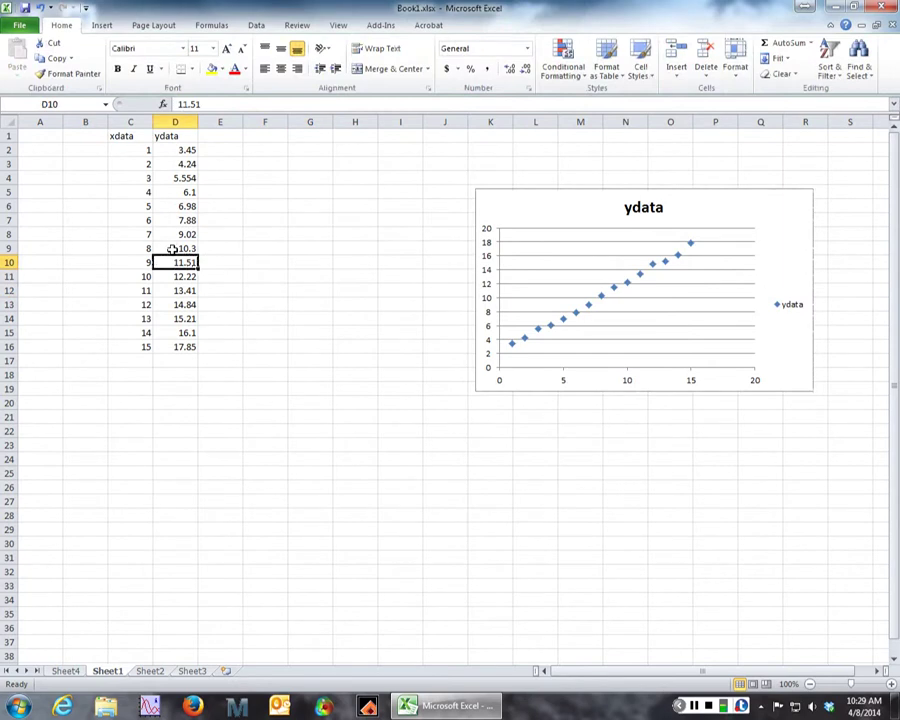
click(172, 249)
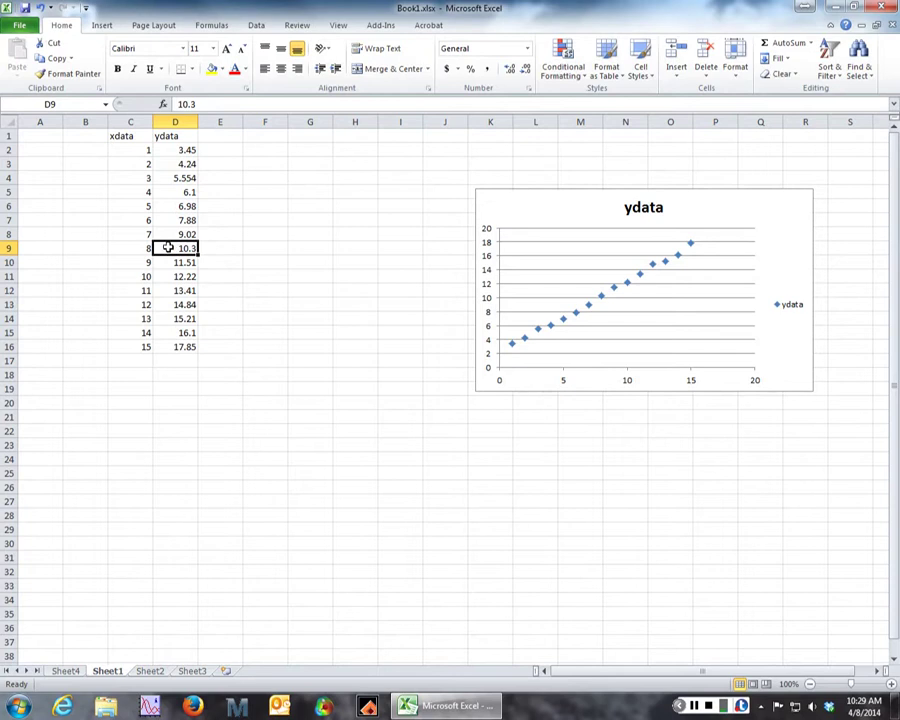
key(Up)
key(Up)
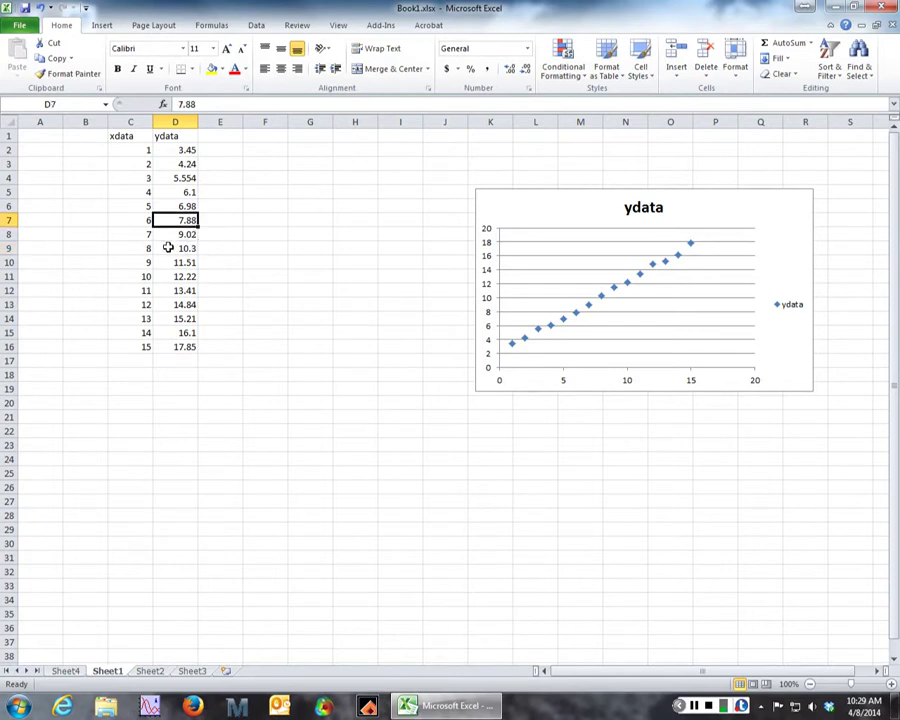
text(12.5)
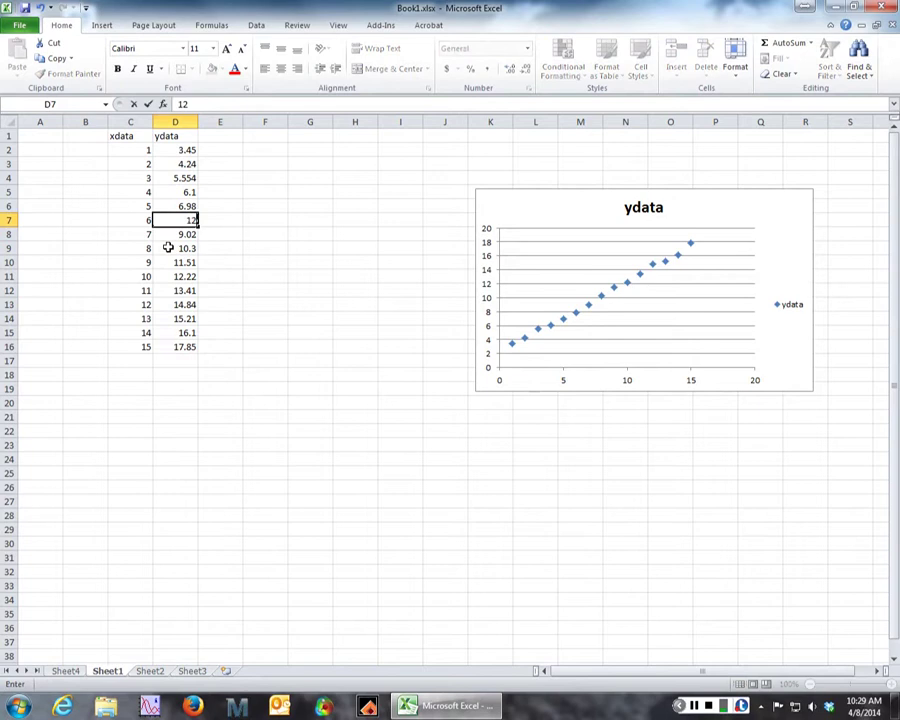
key(Return)
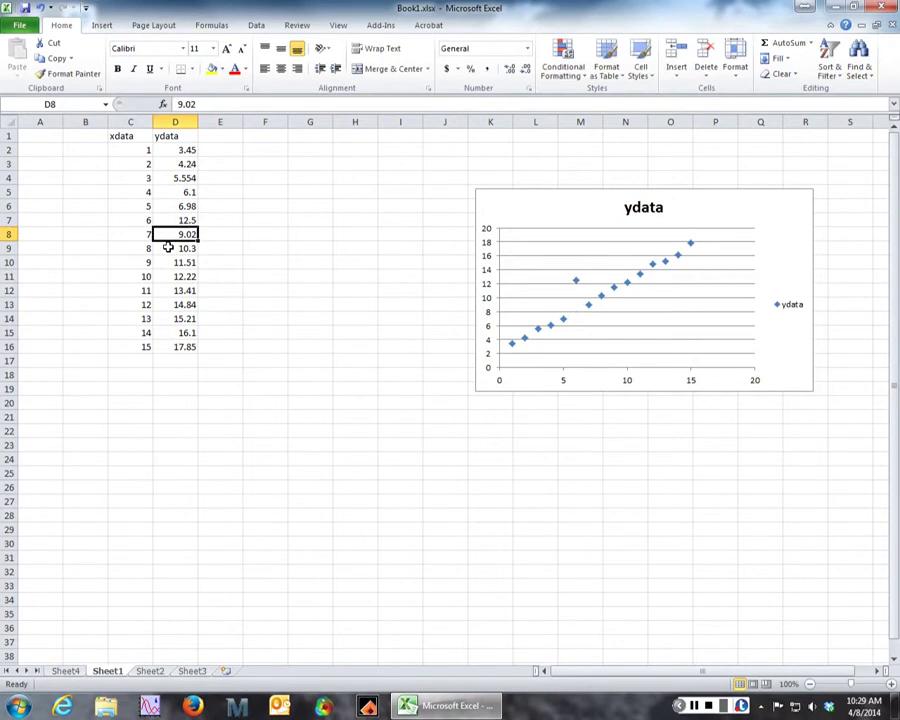
Step: Add a column headed "error" in E1 and enter 0.1 for the first five data points, E2 to E6
click(206, 137)
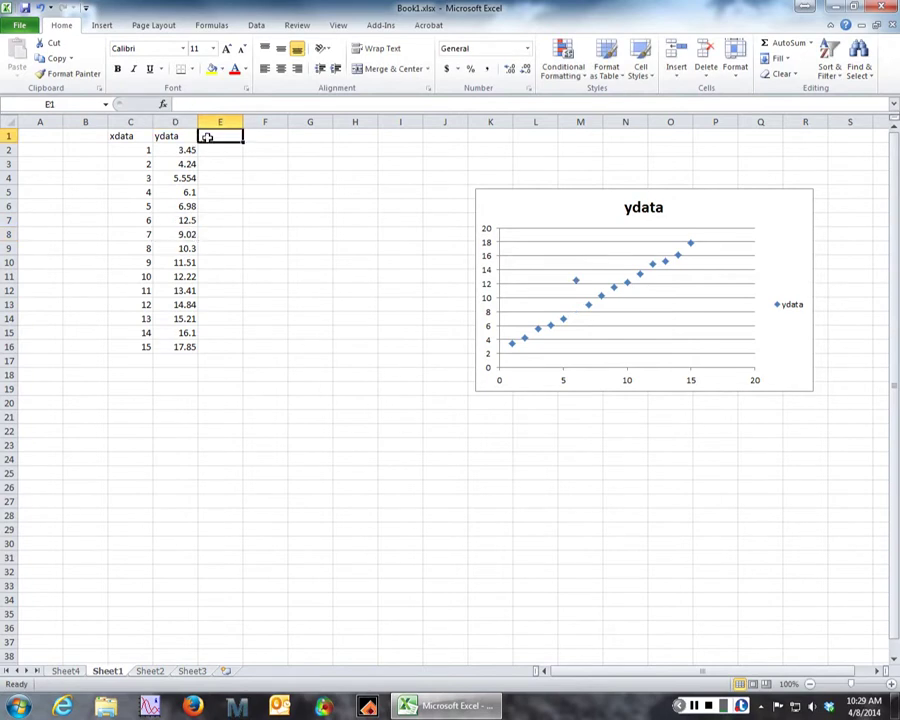
text(error)
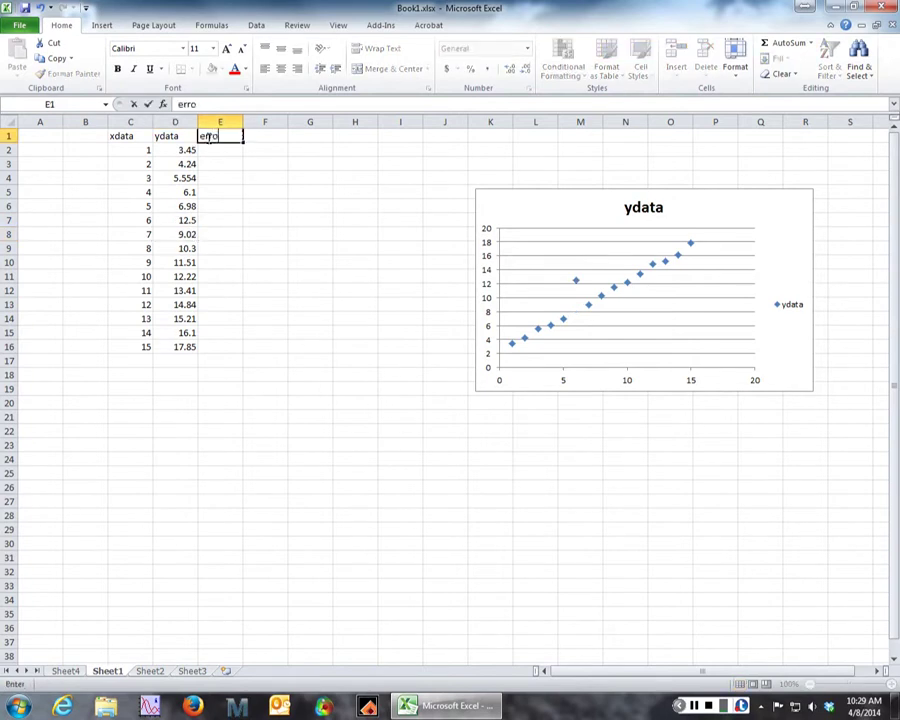
key(Return)
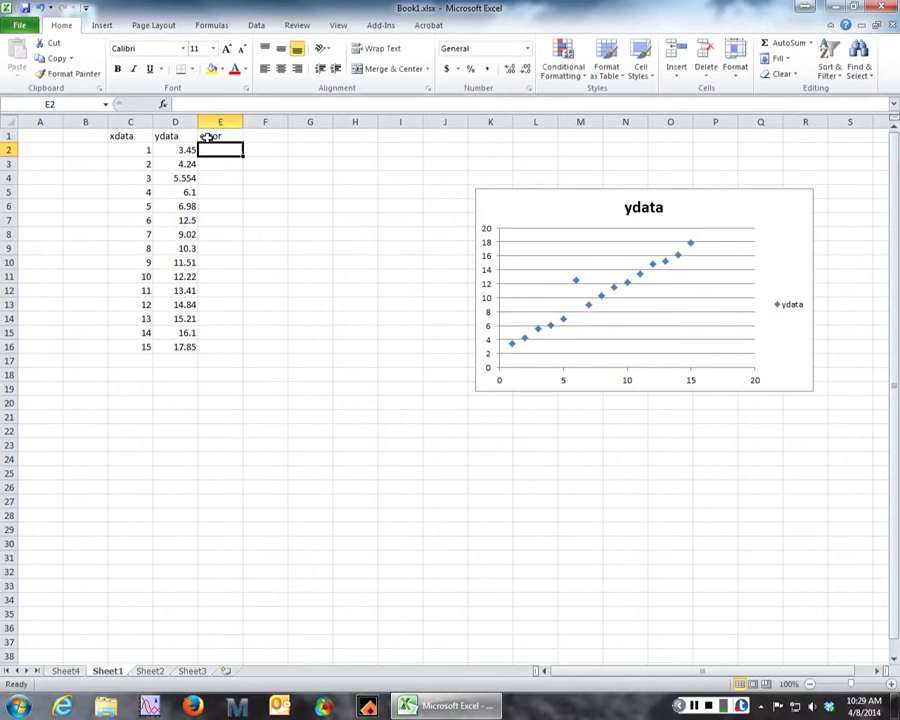
text(0.1)
key(Return)
text(0.1)
key(Return)
text(0.1)
key(Return)
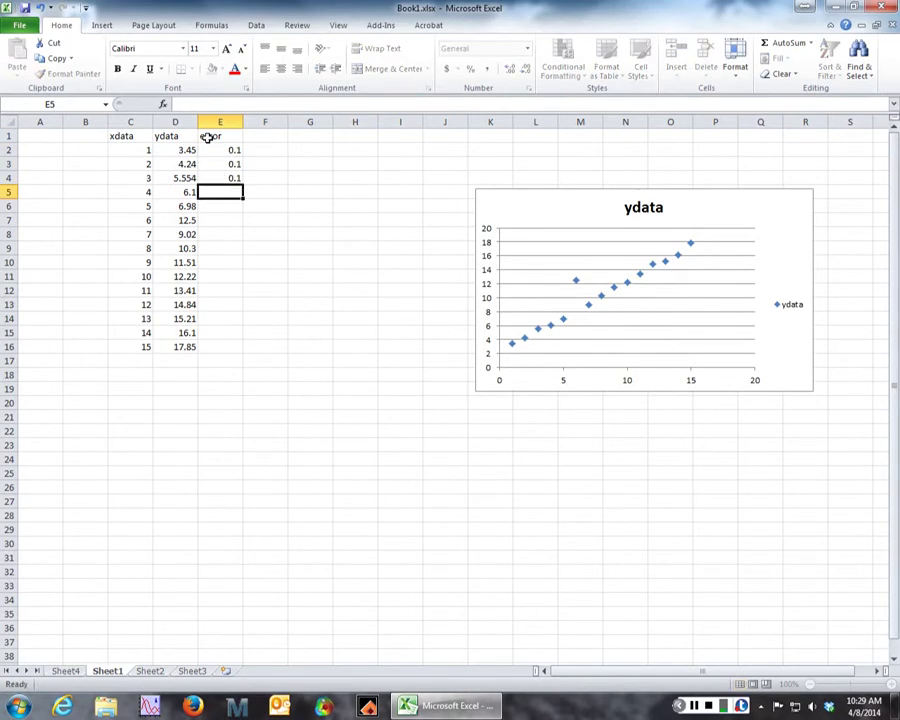
text(0.1)
key(Return)
text(0.1)
key(Return)
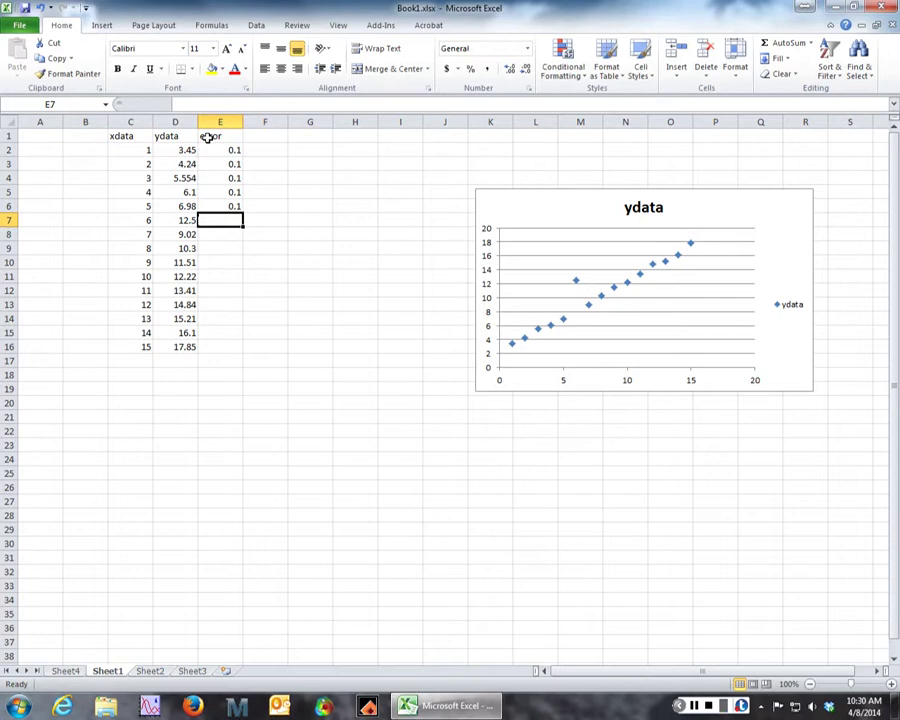
Step: Set the error of the outlier point in E7 to 2.5
text(2.5)
key(BackSpace)
key(BackSpace)
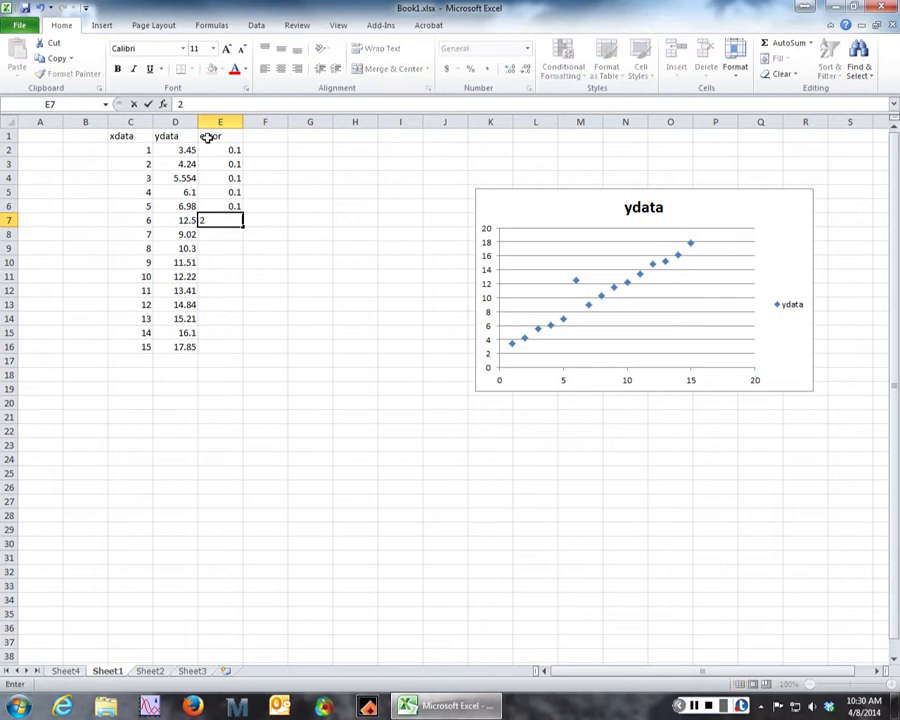
text(.5)
key(Return)
Step: Enter an error of 0.1 in E8 to E11 and fill that value down through E16
text(0.1)
key(Return)
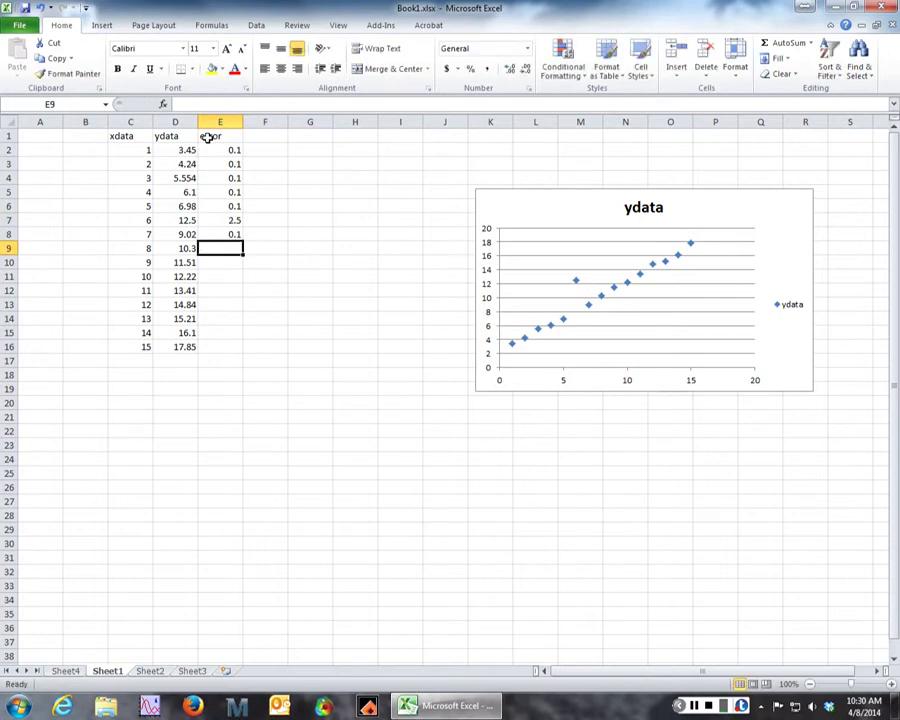
text(.1)
key(Return)
text(.1)
key(Return)
text(.1)
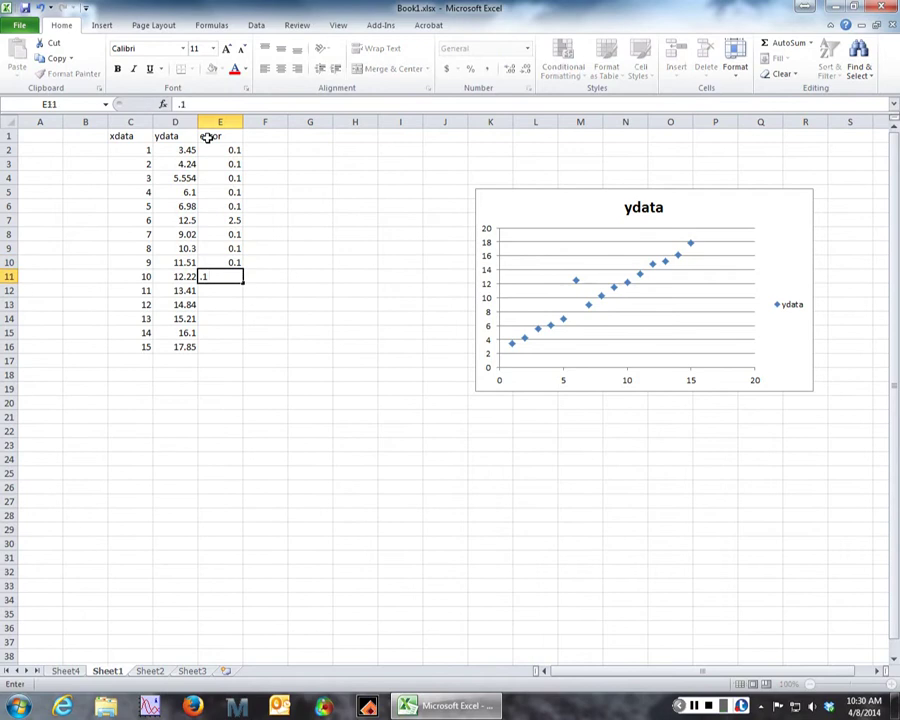
key(Return)
click(225, 232)
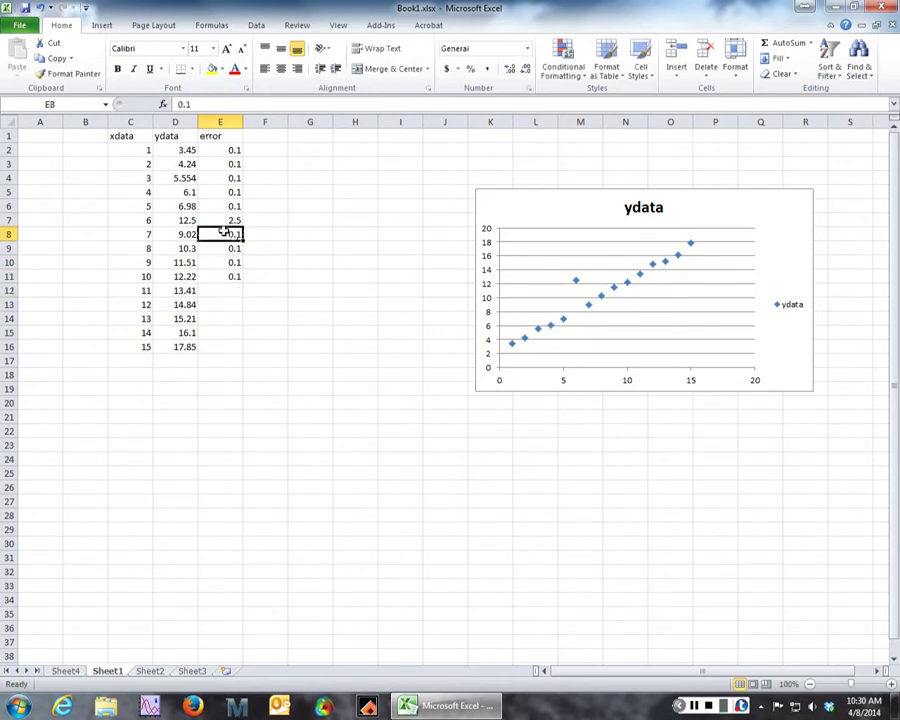
drag(225, 232, 235, 354)
click(266, 190)
click(271, 134)
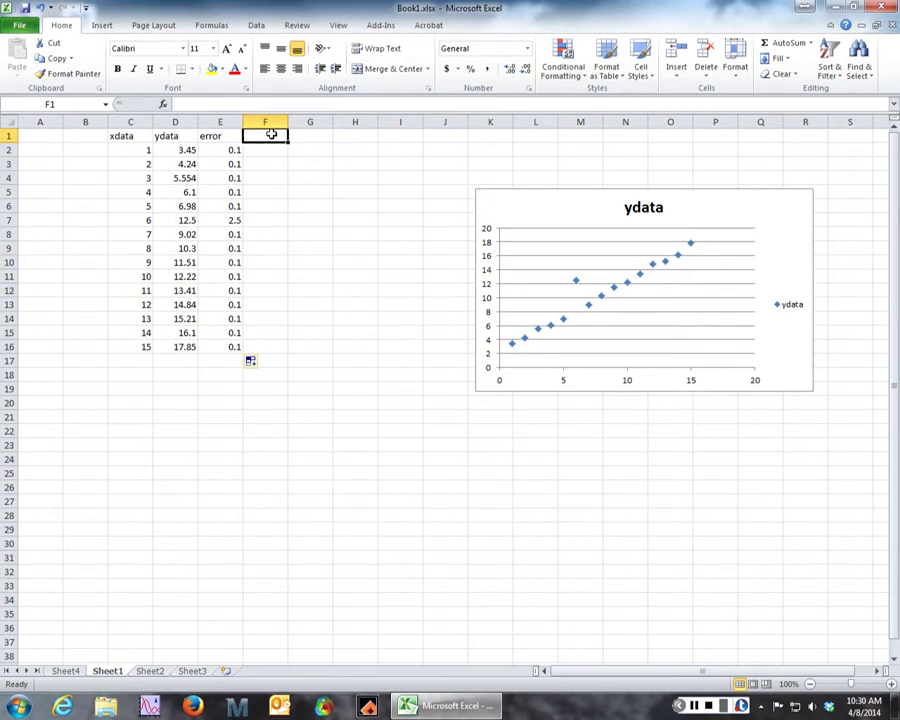
Step: Add the headings "slope" in A1 and "intercept" in B1
click(46, 140)
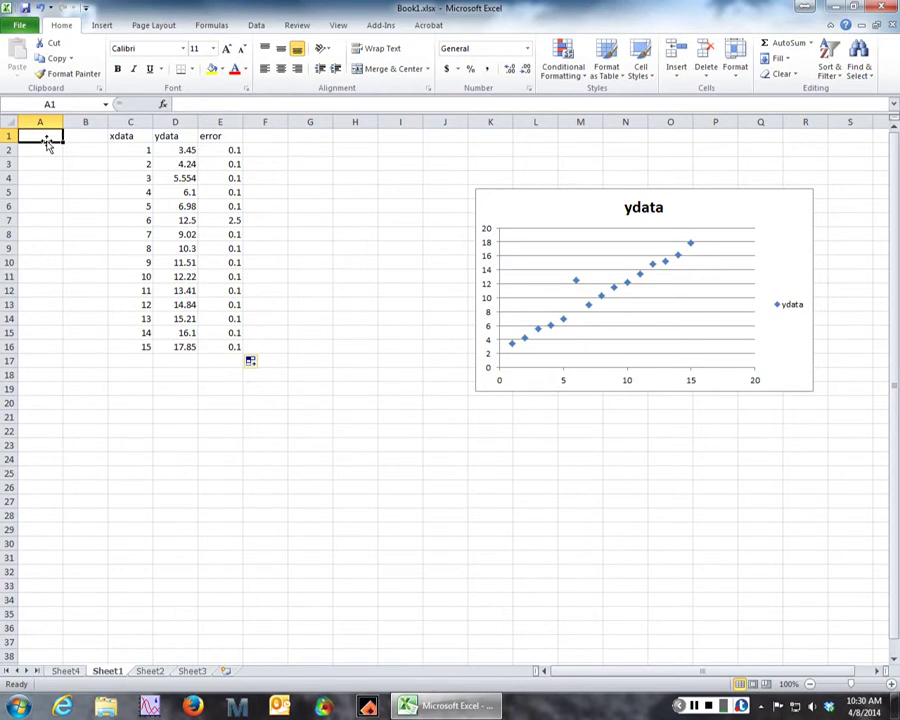
text(slop)
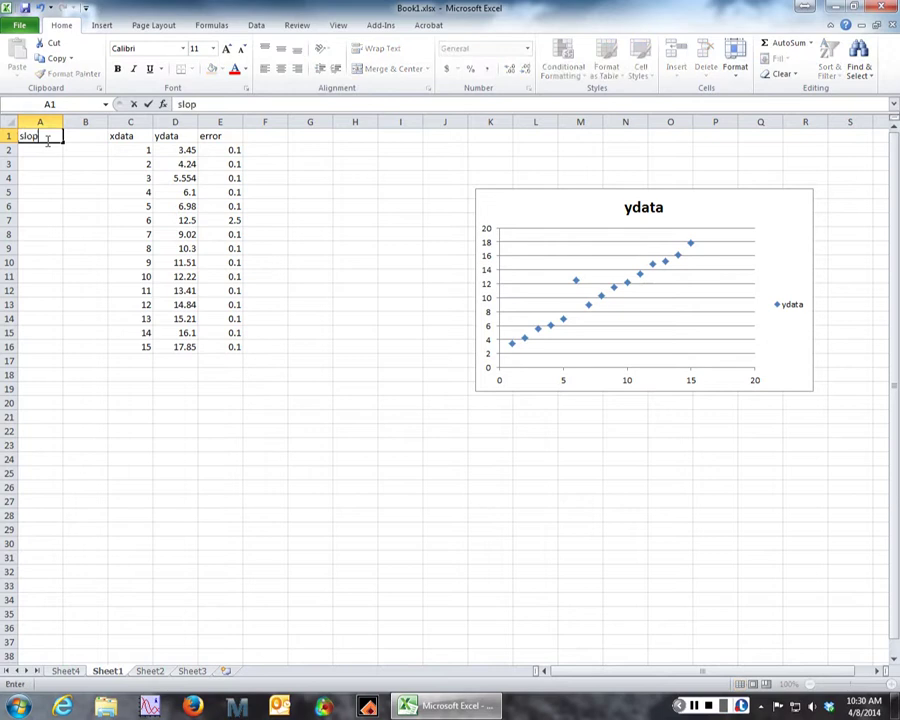
text(e)
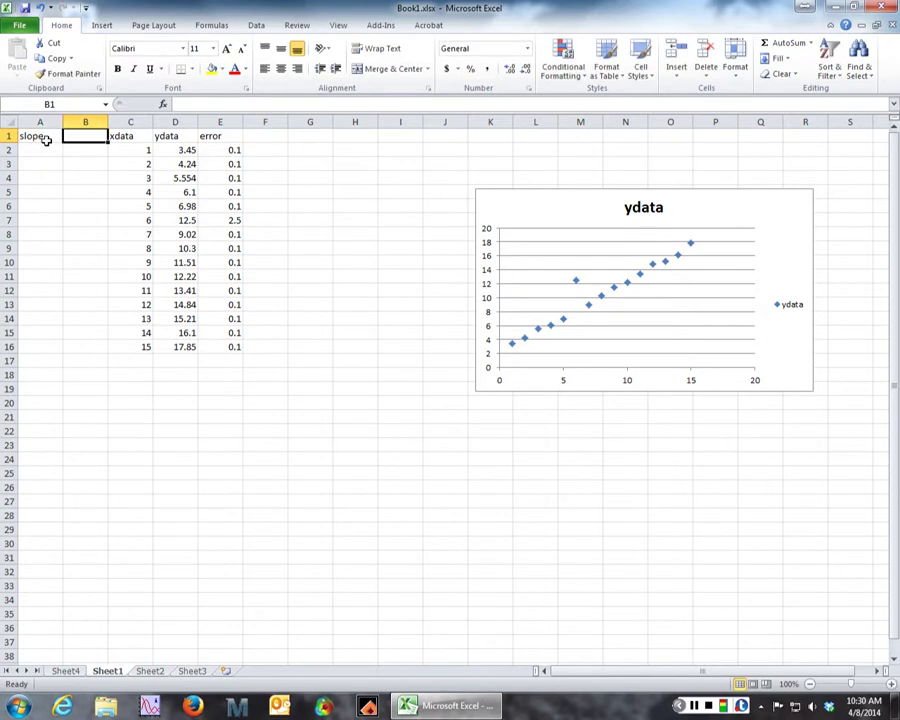
text(intercep)
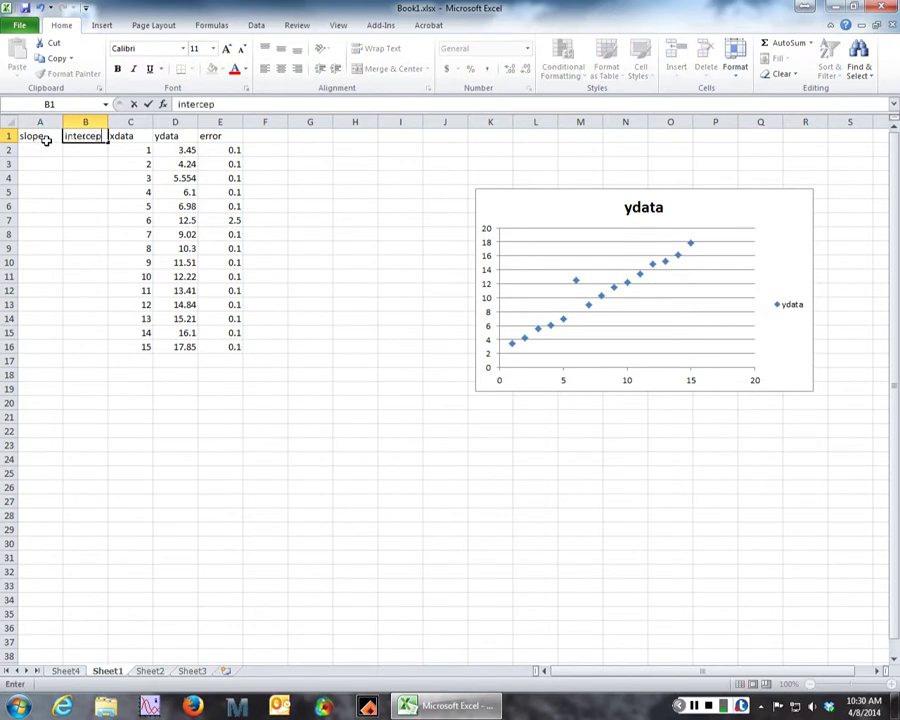
text(t)
key(Return)
Step: Enter starting guesses of 1 for the slope in A2 and 2 for the intercept in B2
click(46, 146)
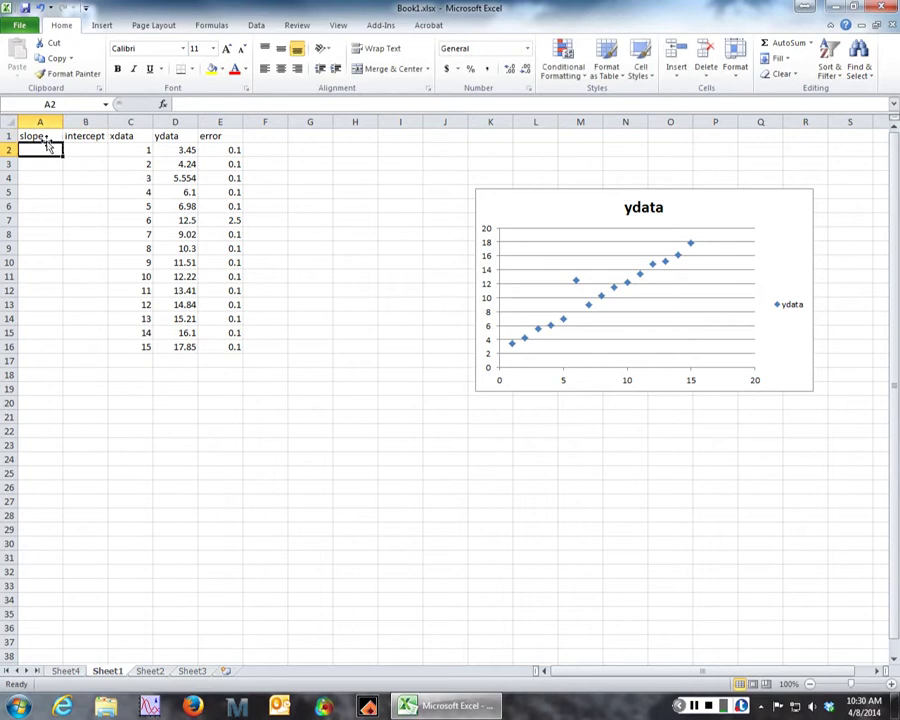
text(1)
key(Tab)
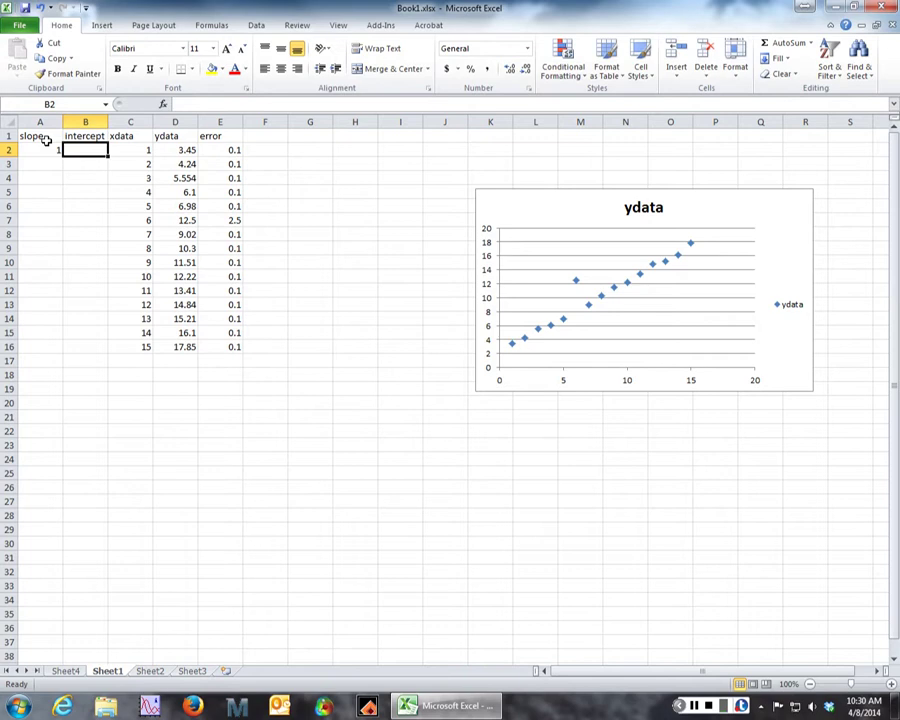
text(2)
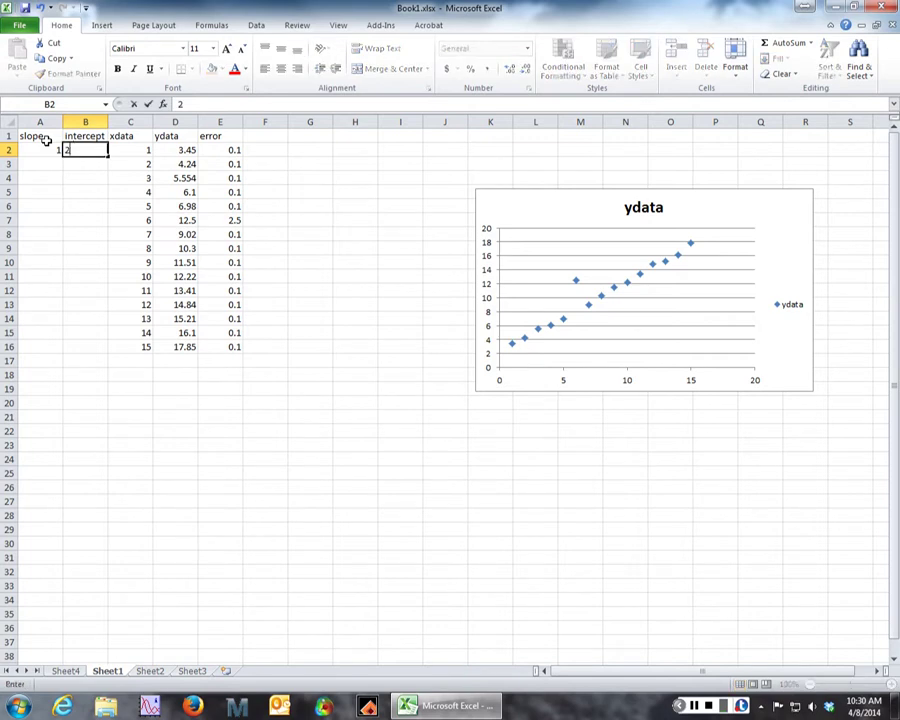
key(Tab)
click(268, 152)
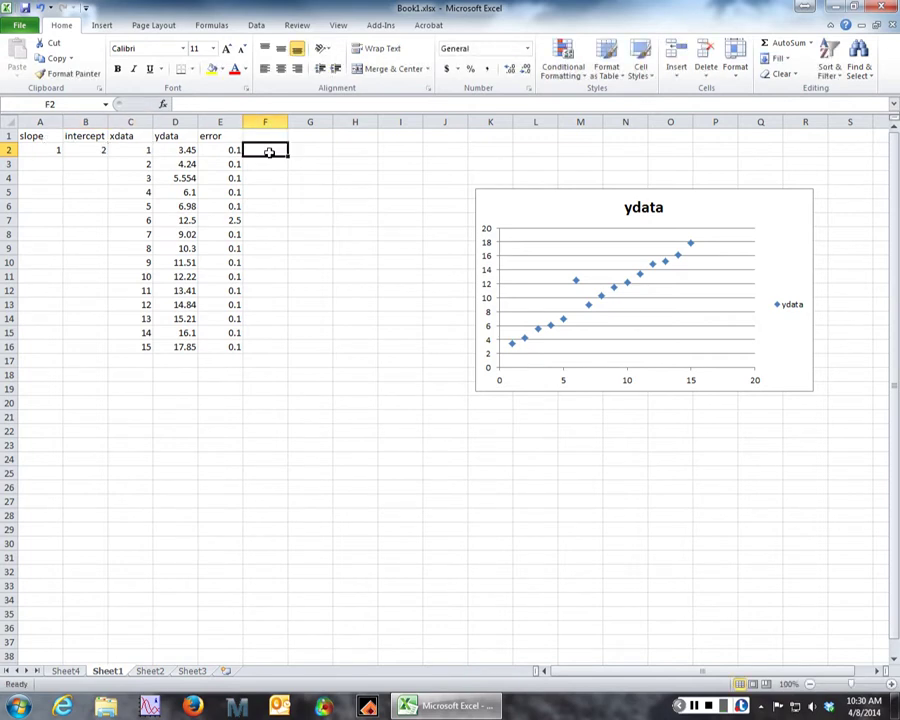
drag(172, 150, 165, 362)
click(179, 149)
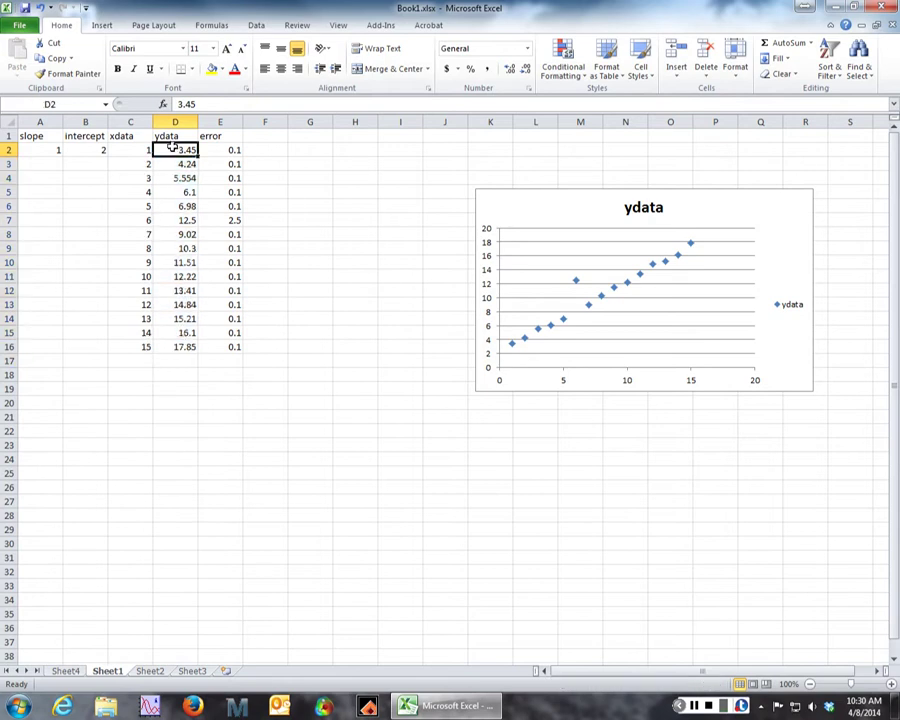
click(283, 150)
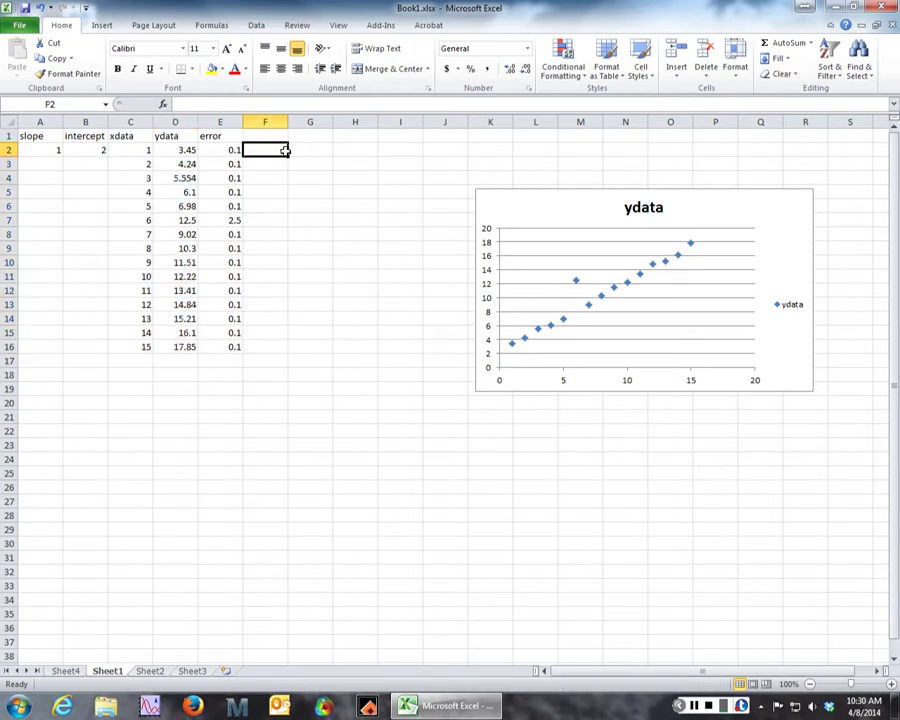
key(Up)
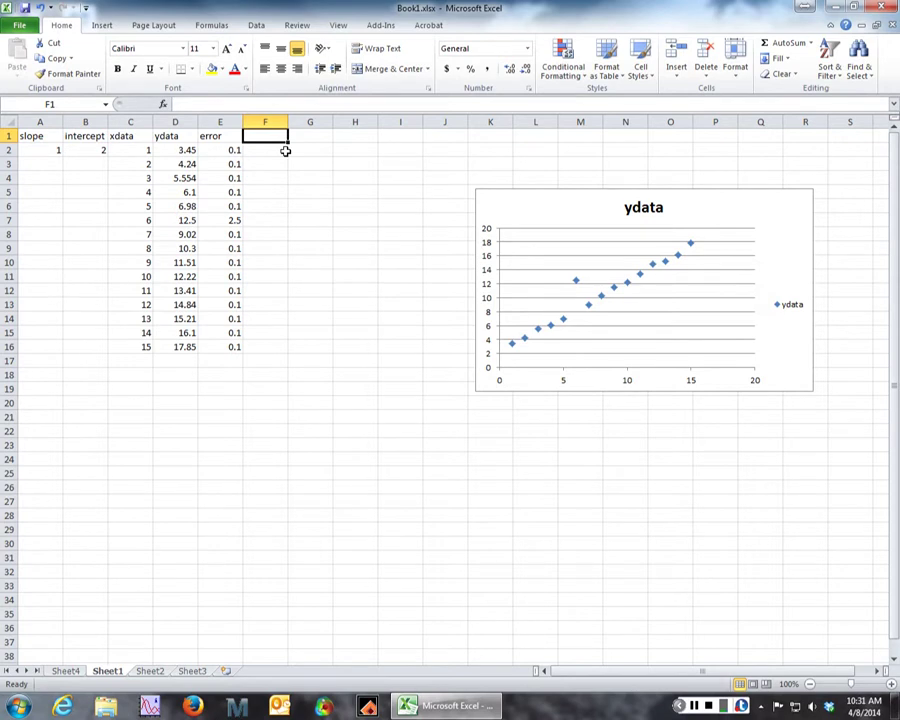
Step: Add the heading "model" in F1, beside the error column
click(285, 150)
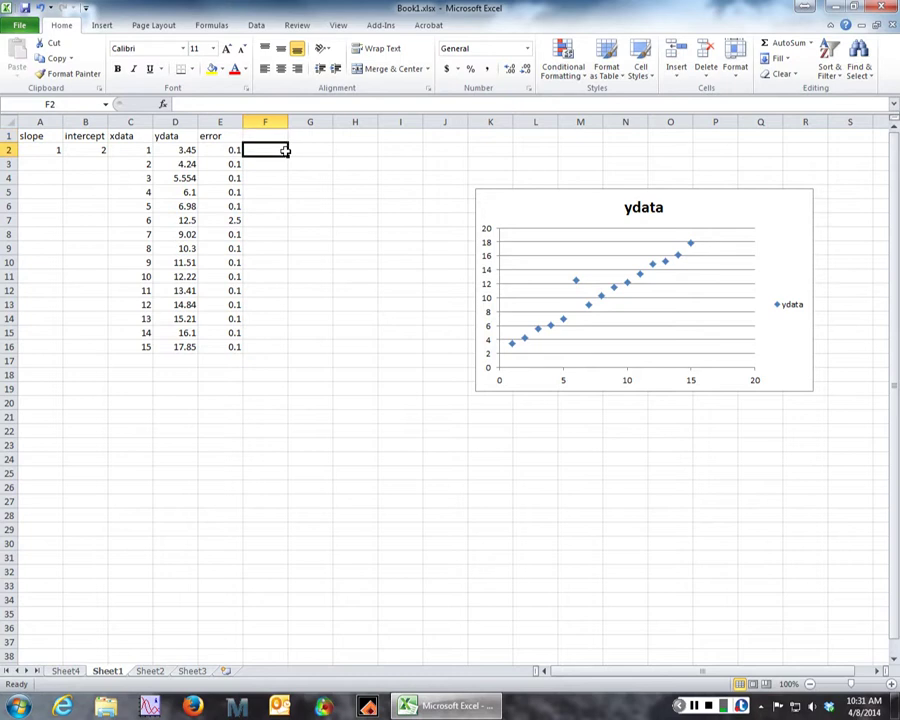
key(Up)
text(m)
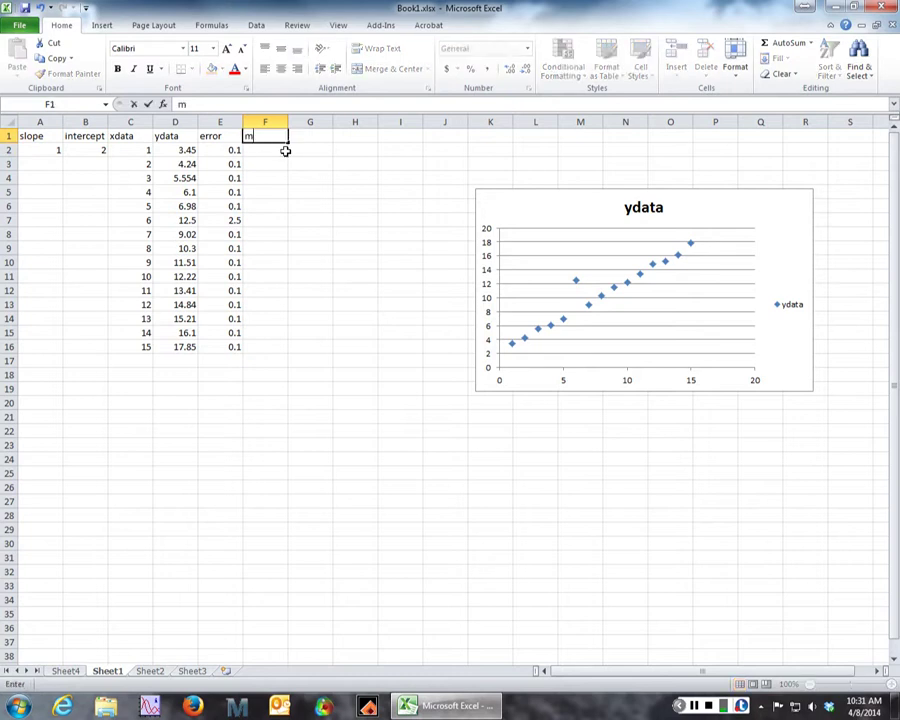
text(odel)
key(Return)
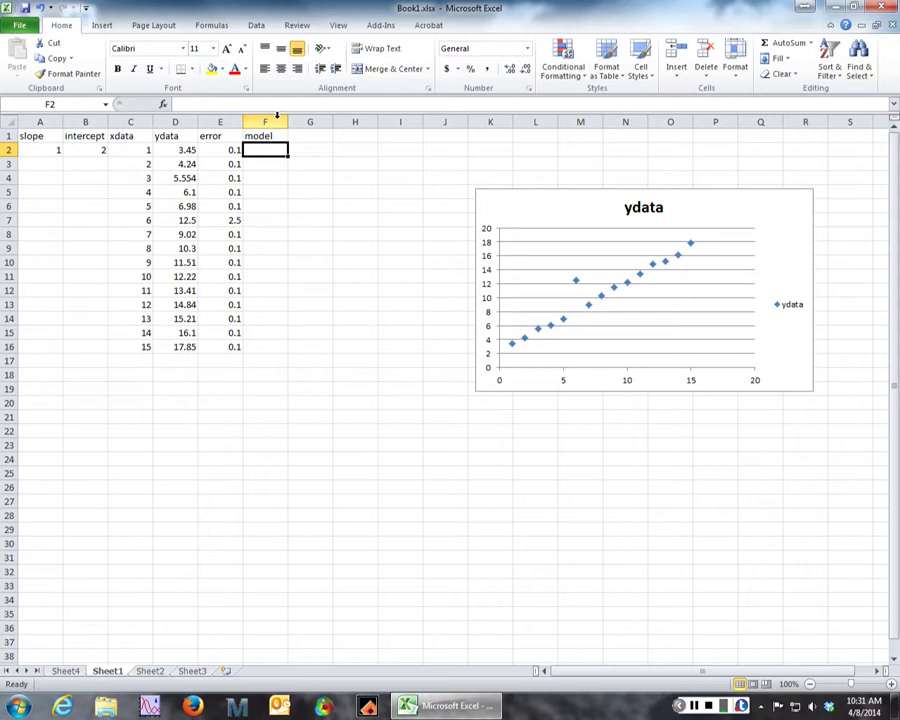
click(131, 150)
click(283, 152)
click(62, 153)
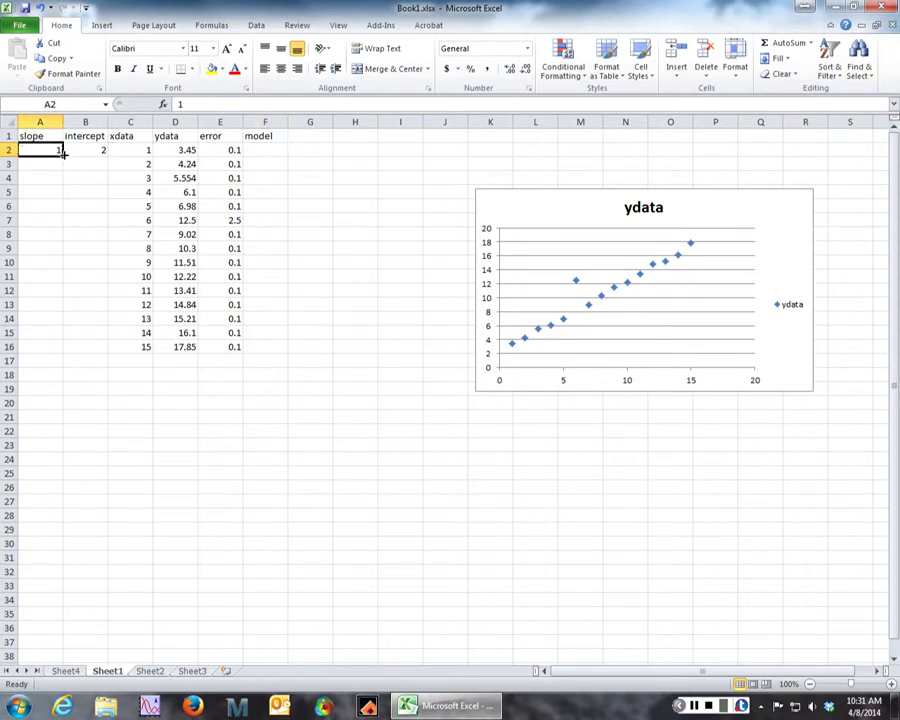
click(94, 147)
Step: Enter the line formula =A$2*C2+B$2 in F2, keeping the slope and intercept rows fixed
click(261, 150)
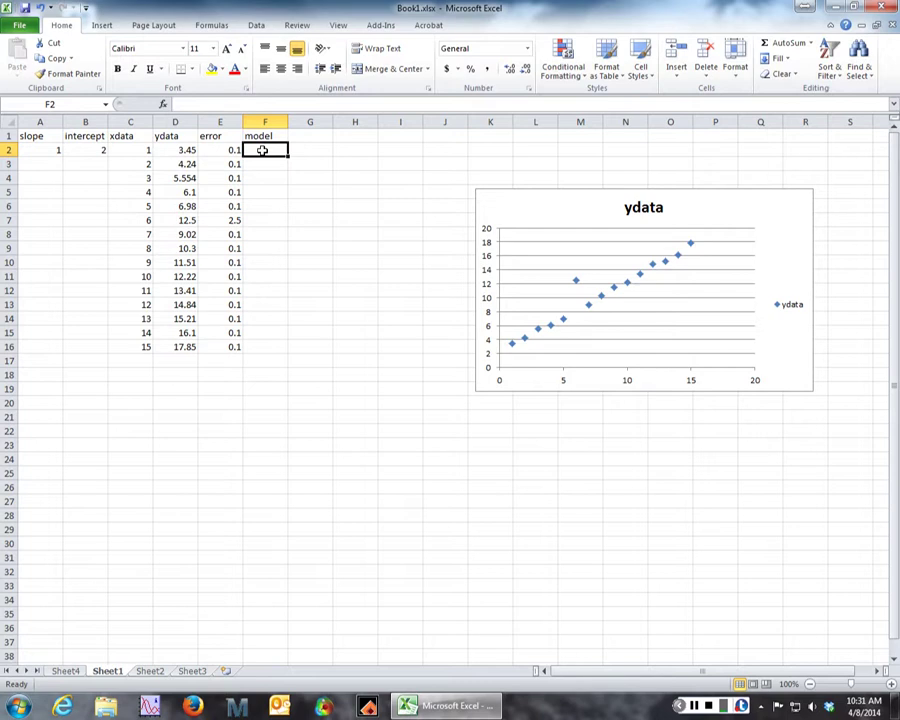
text(=)
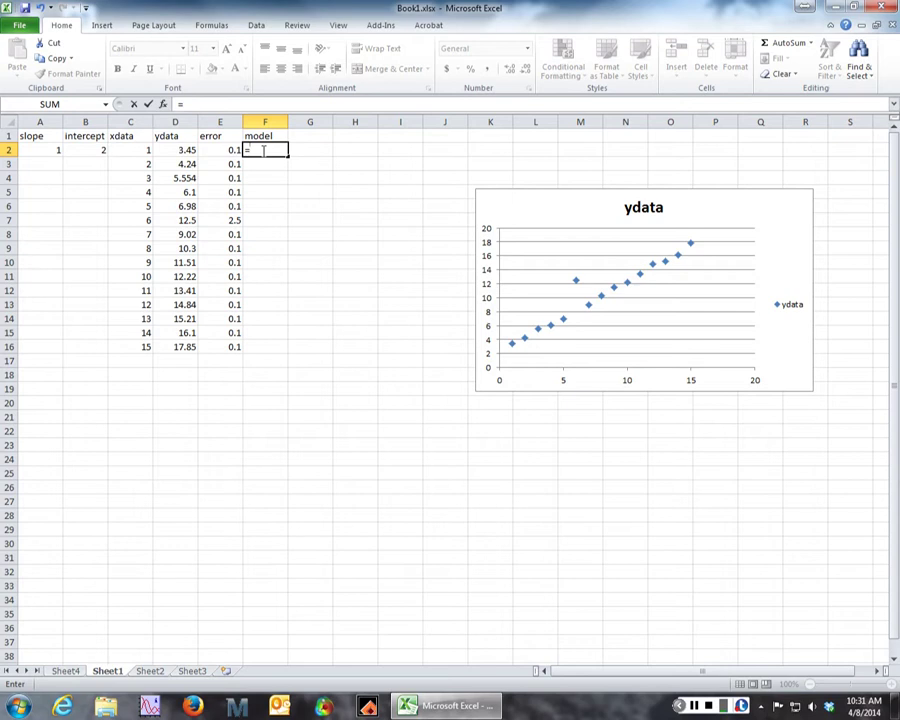
text(A)
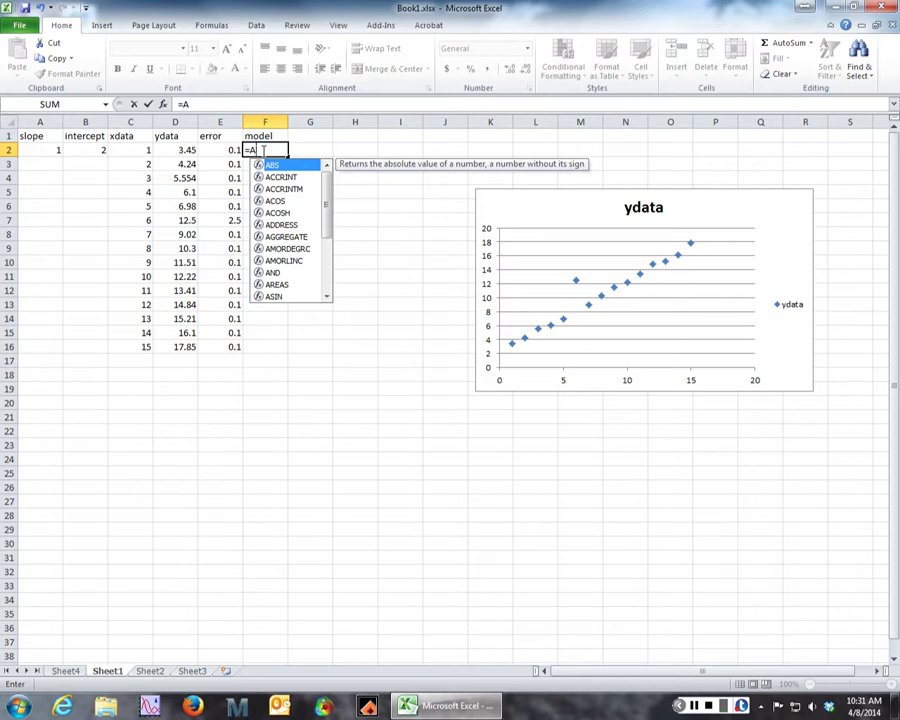
text($)
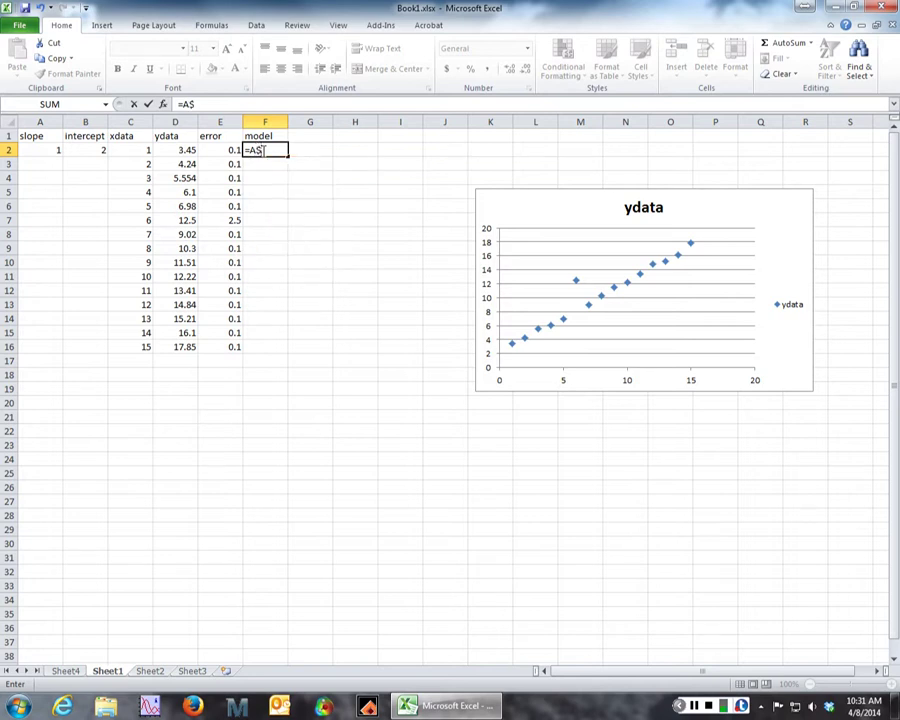
text(2*)
click(121, 147)
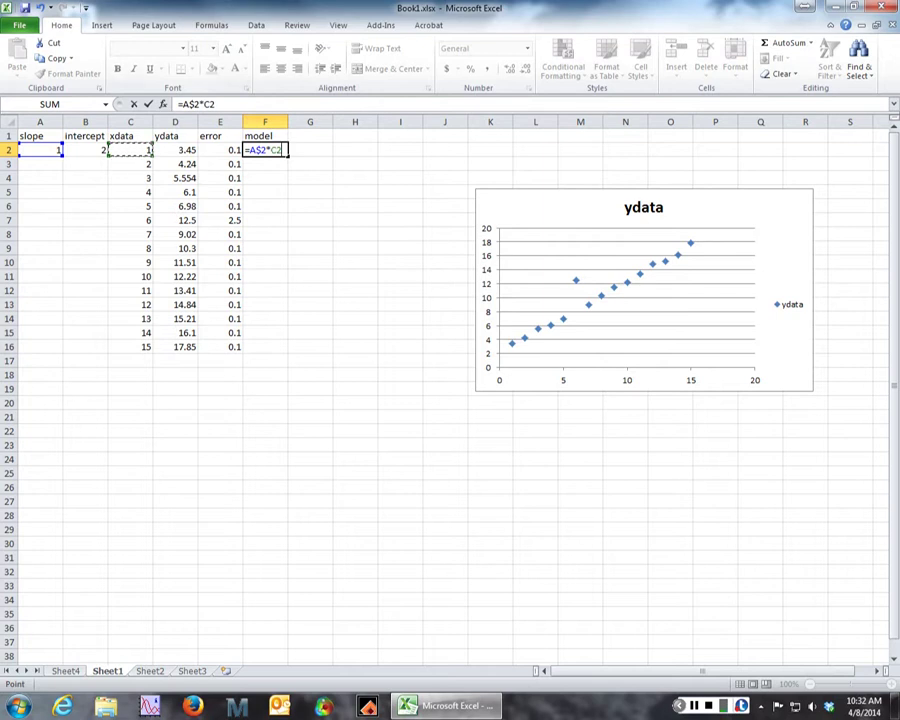
text(+B$)
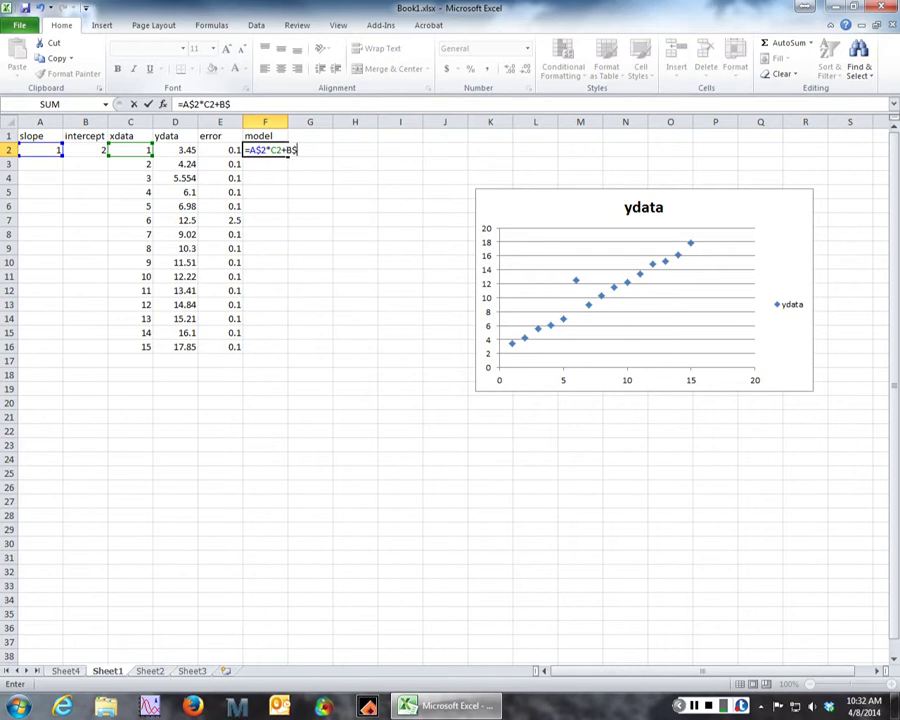
text(2)
key(Return)
key(Up)
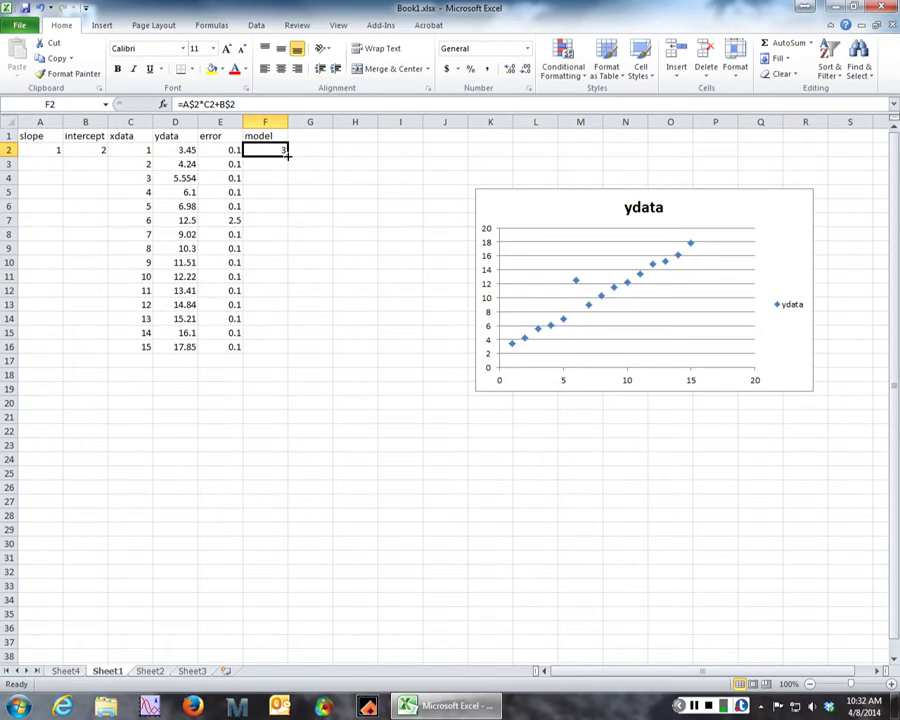
Step: Fill the model formula from F2 down through F16 and check the copied formulas in F5, F10 and F6
drag(286, 155, 290, 356)
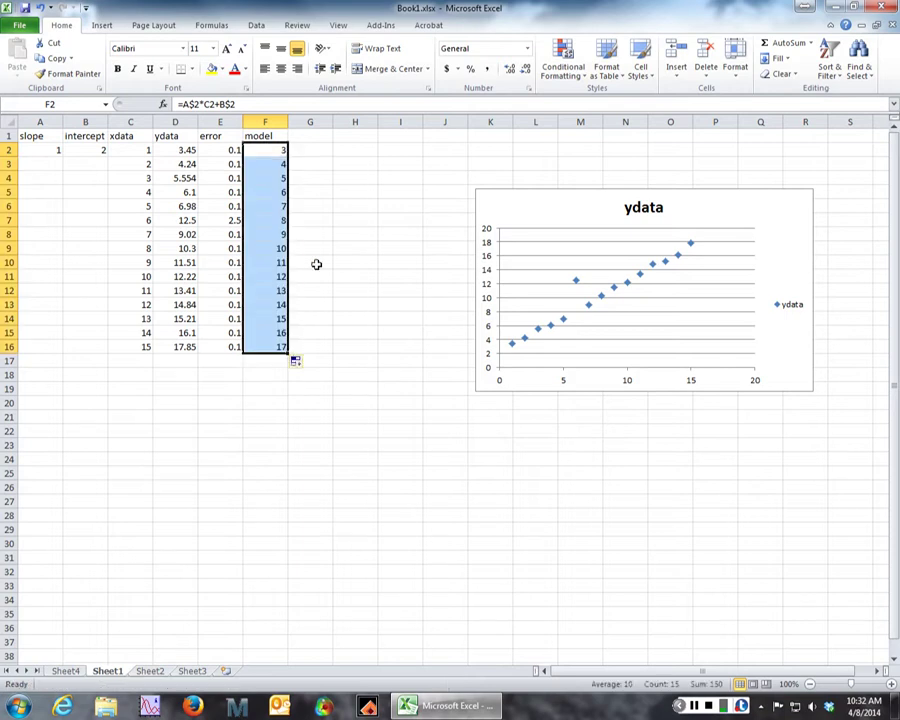
click(265, 192)
click(270, 262)
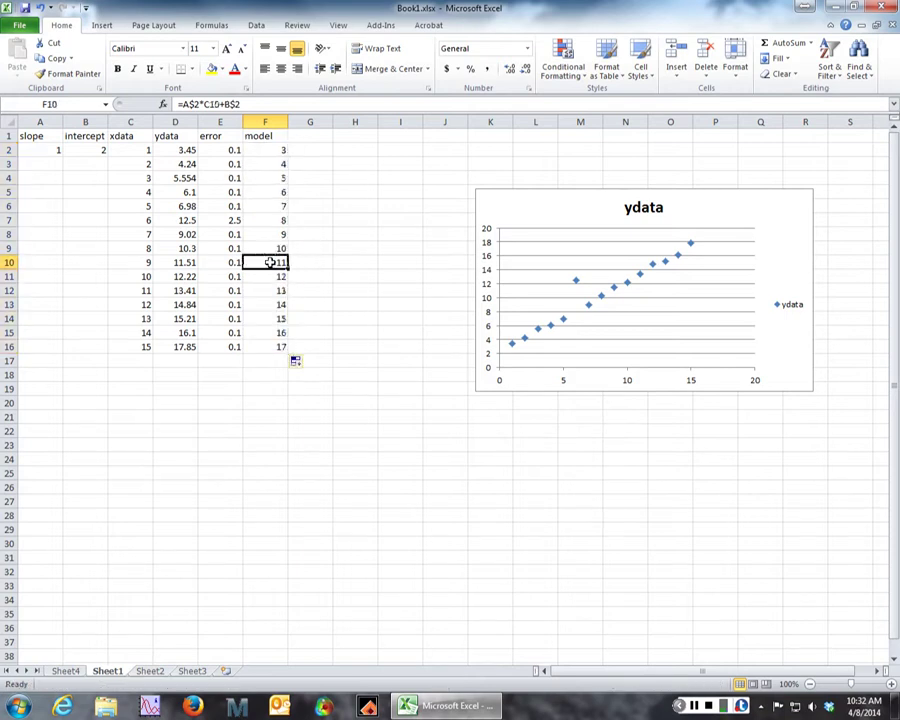
click(261, 203)
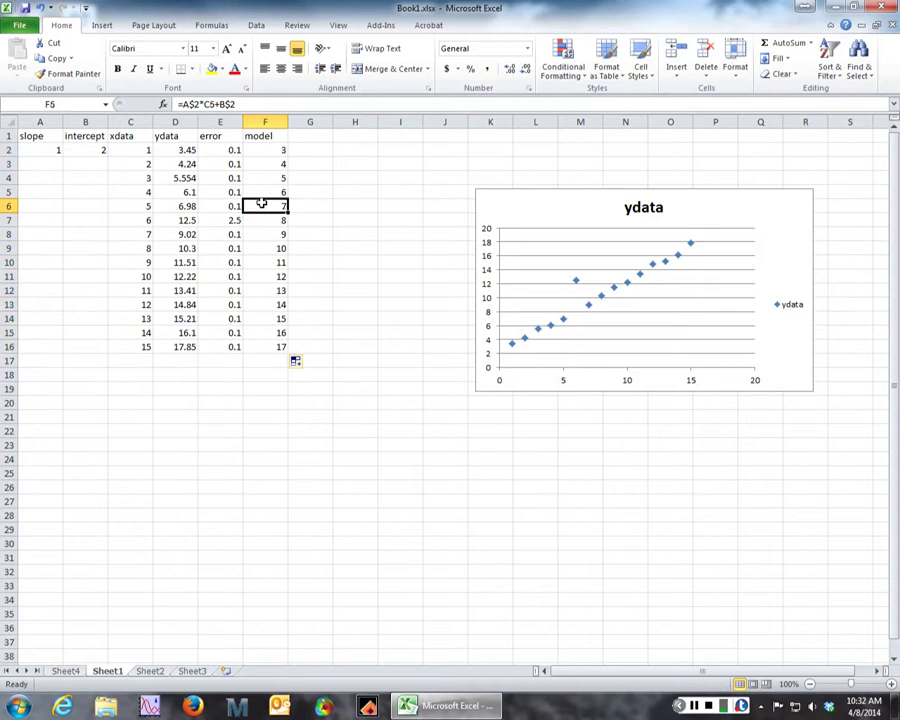
Step: Check the copied model formulas in column F from row 7 down to row 16
key(Down)
key(Down)
key(Down)
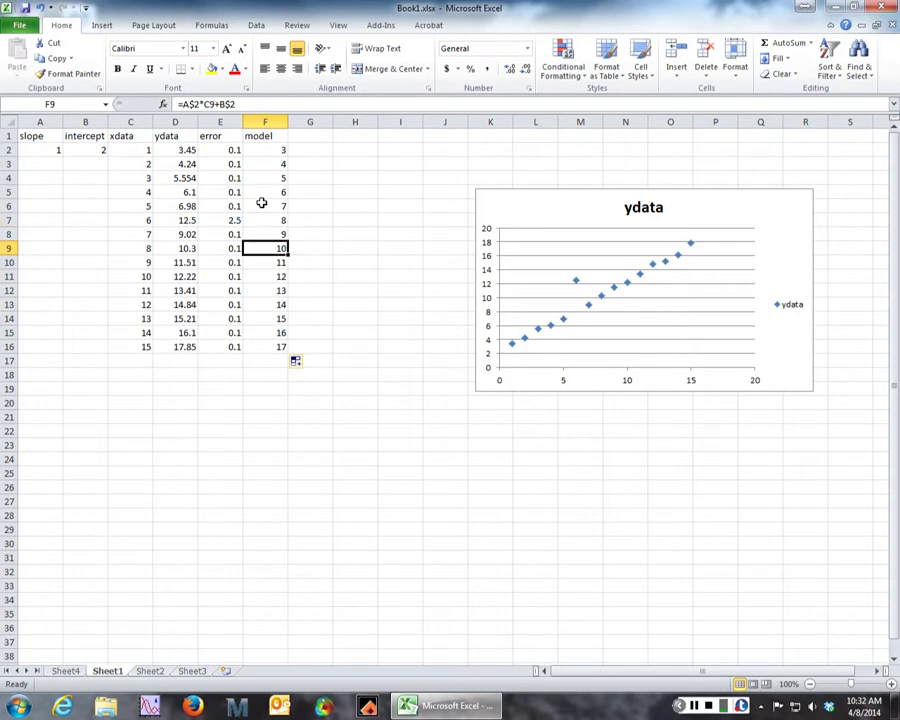
key(Down)
key(Down)
key(Down)
key(Down)
key(Down)
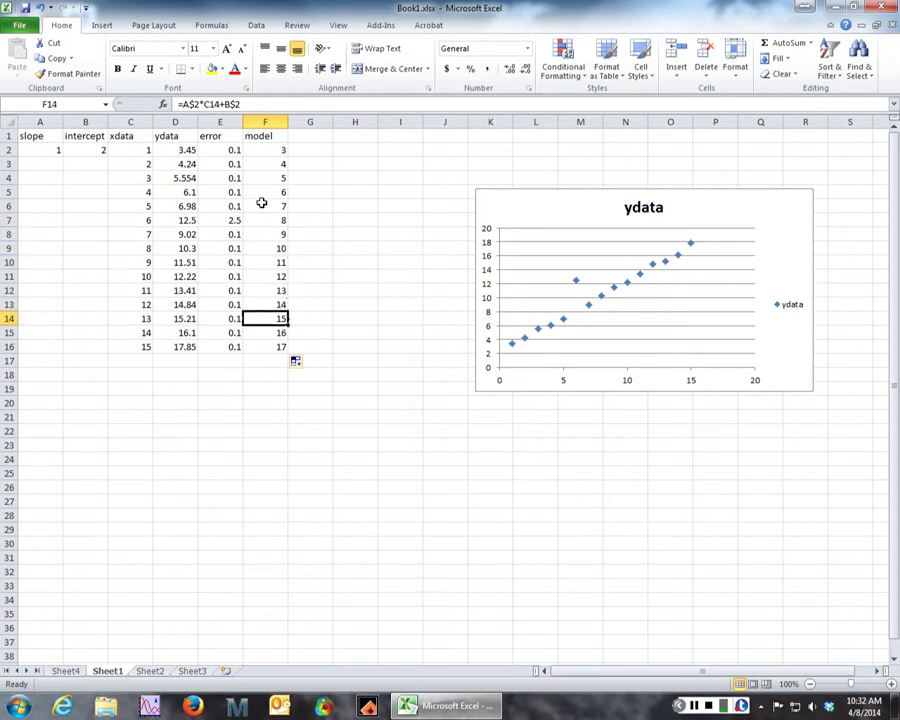
key(Down)
key(Left)
key(Right)
key(Down)
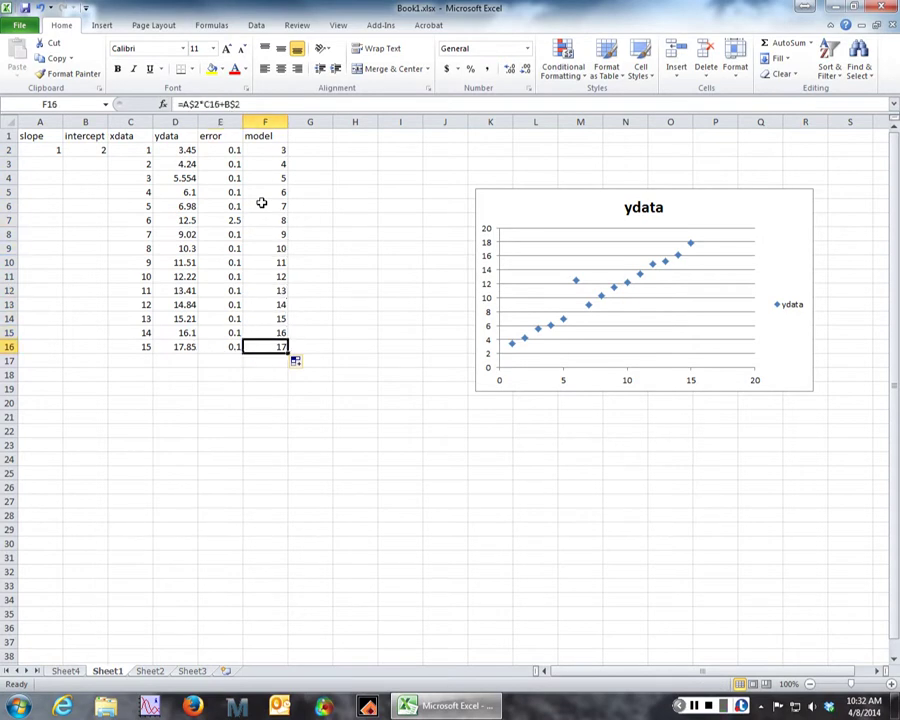
Step: Add the heading "square diff" in G1, beside the model column
click(309, 137)
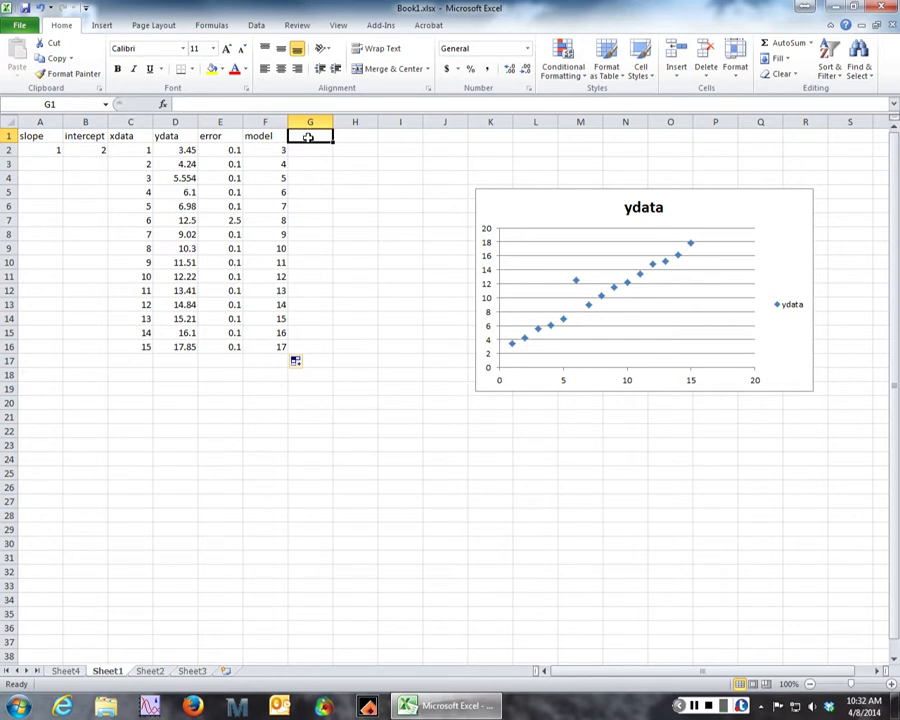
text(square)
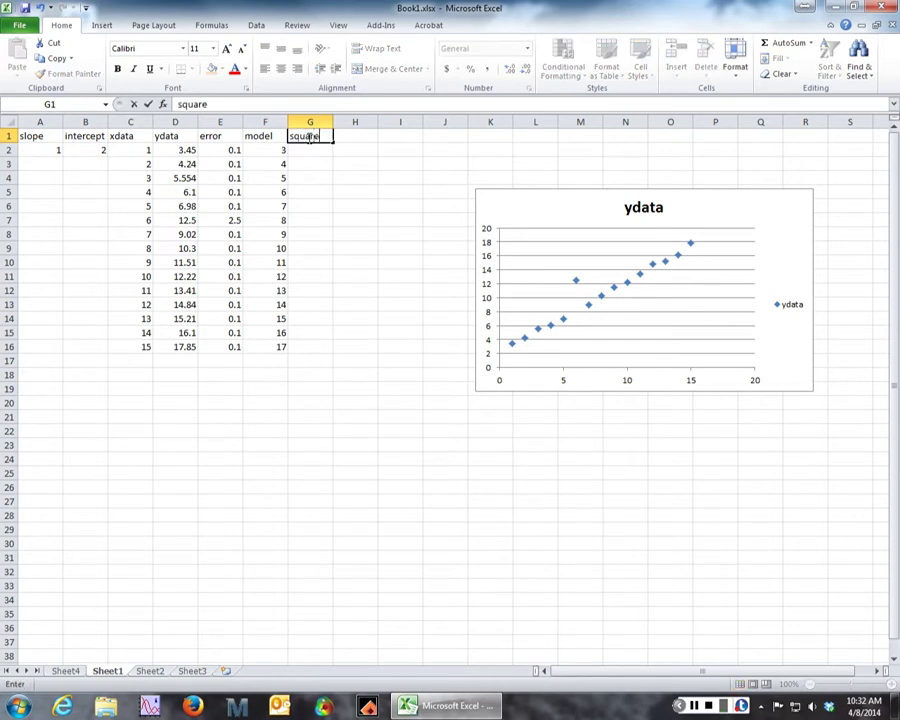
text( diff)
key(Return)
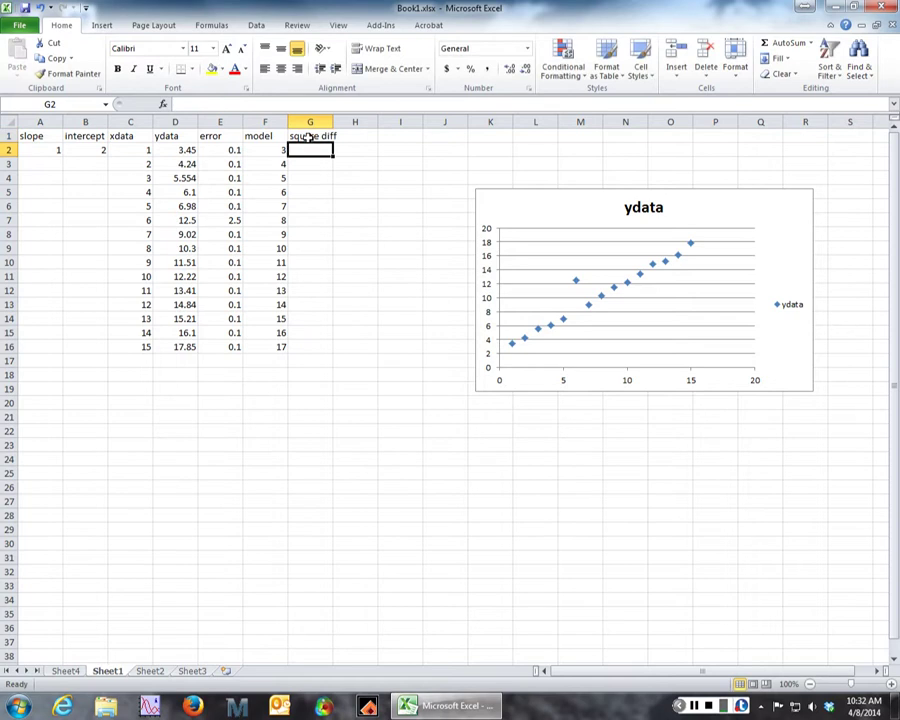
Step: Enter the squared difference between model and ydata in G2 as =(F2-D2)^2
text(=)
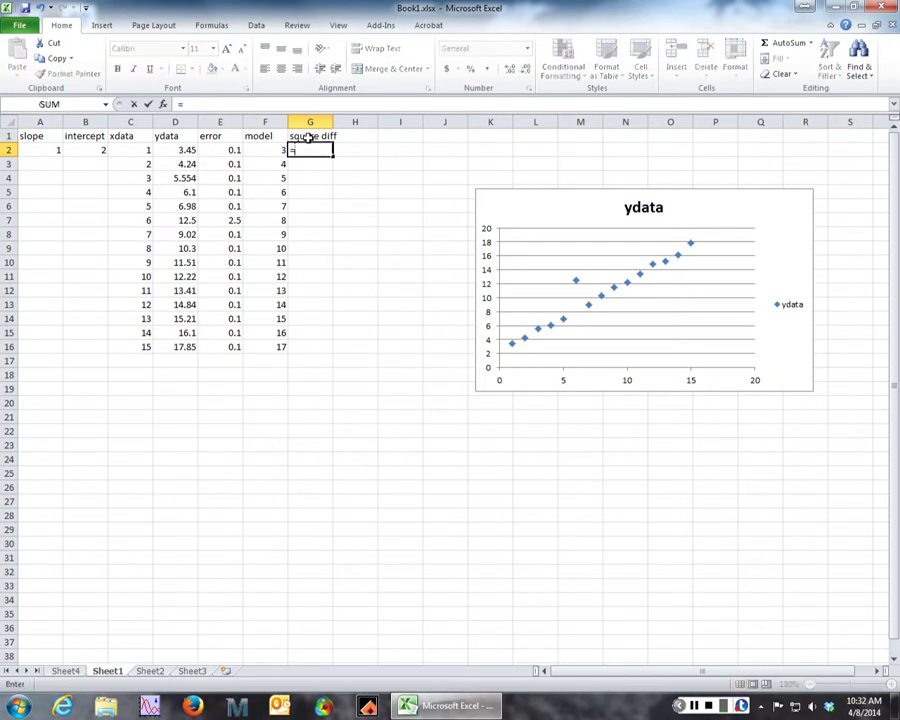
text(()
click(272, 149)
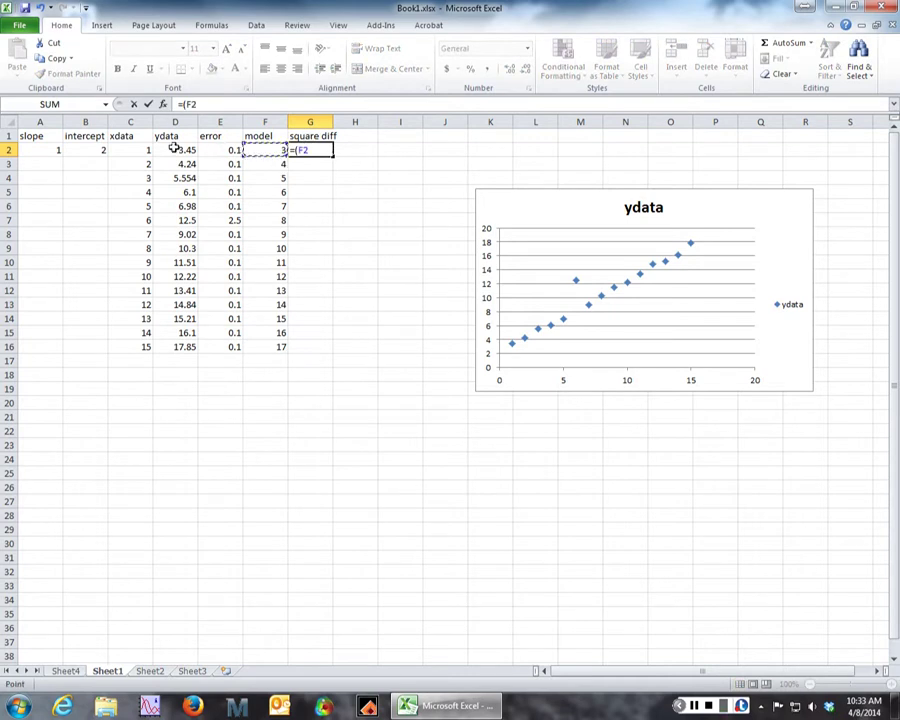
text(-)
click(174, 148)
text())
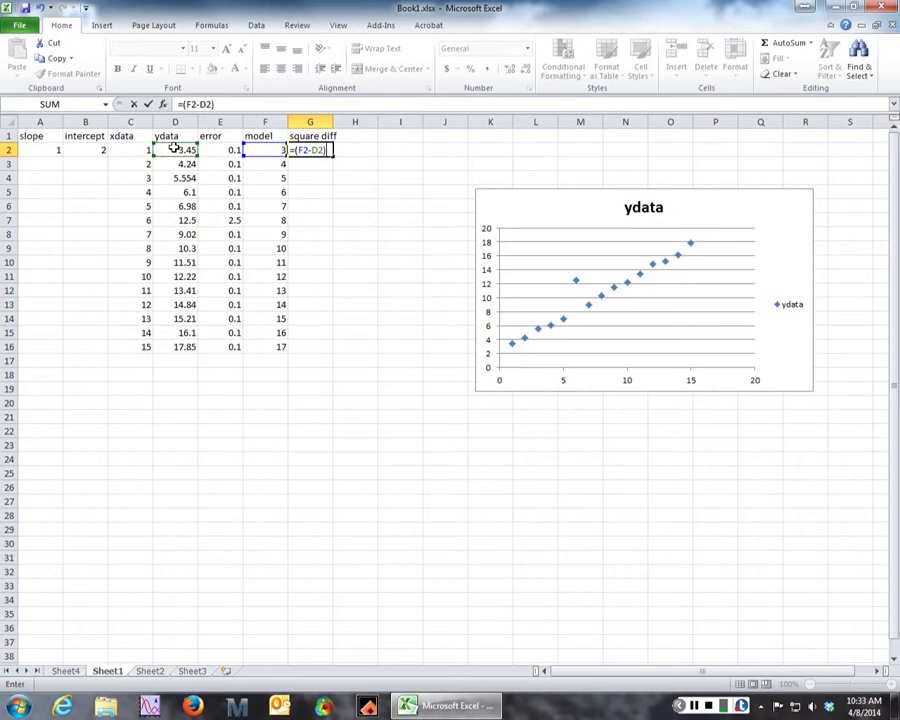
text(^2)
key(Return)
key(Up)
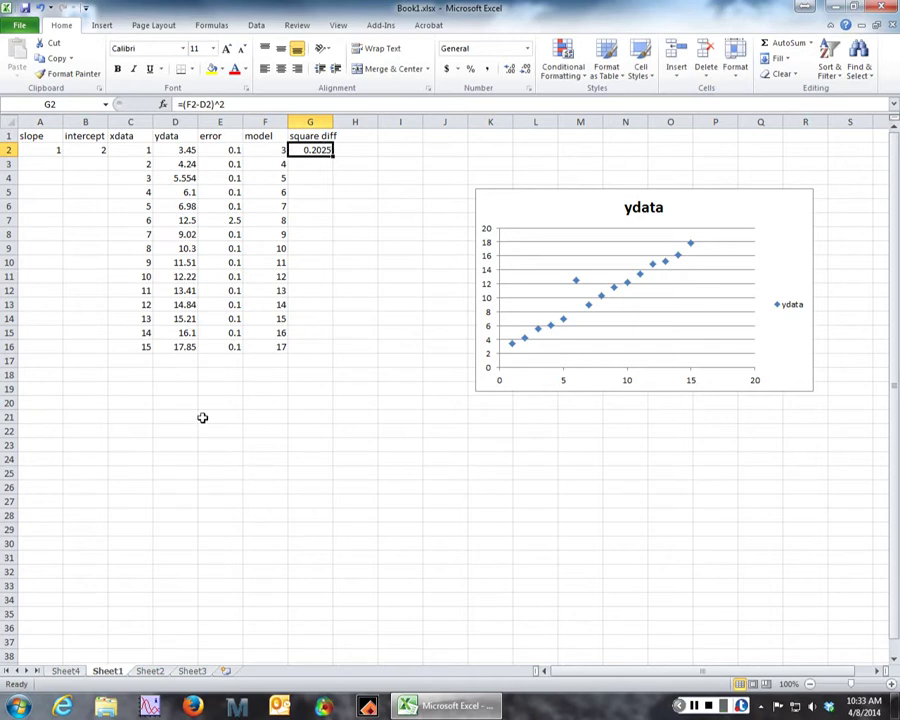
Step: Fill the squared-difference formula from G2 down through G16
drag(334, 154, 324, 360)
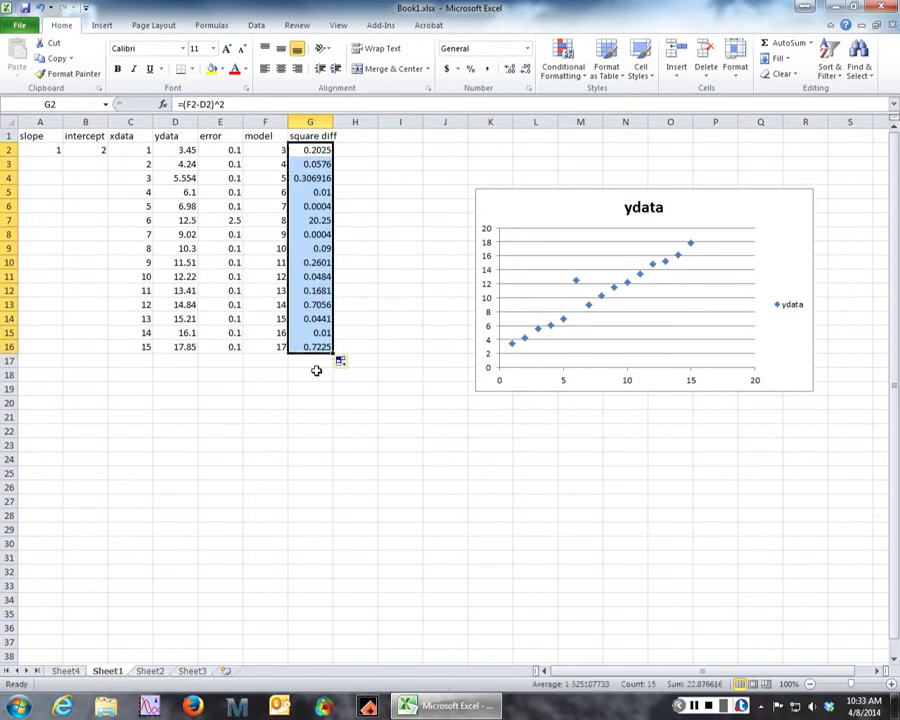
click(300, 363)
click(267, 358)
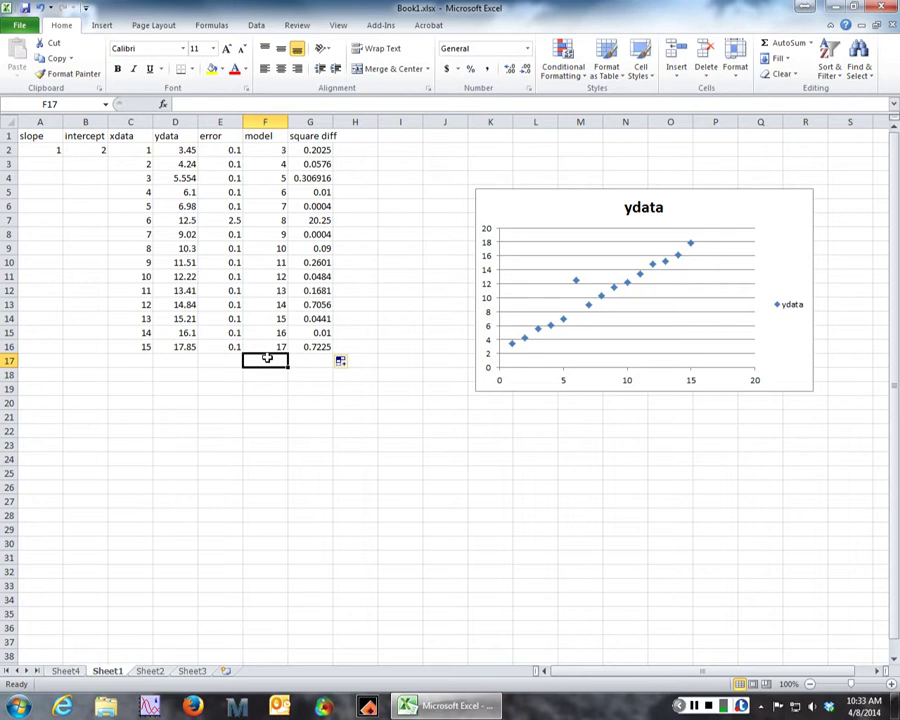
Step: Total the squared differences in G17 with a SUM over G2:G16
key(Right)
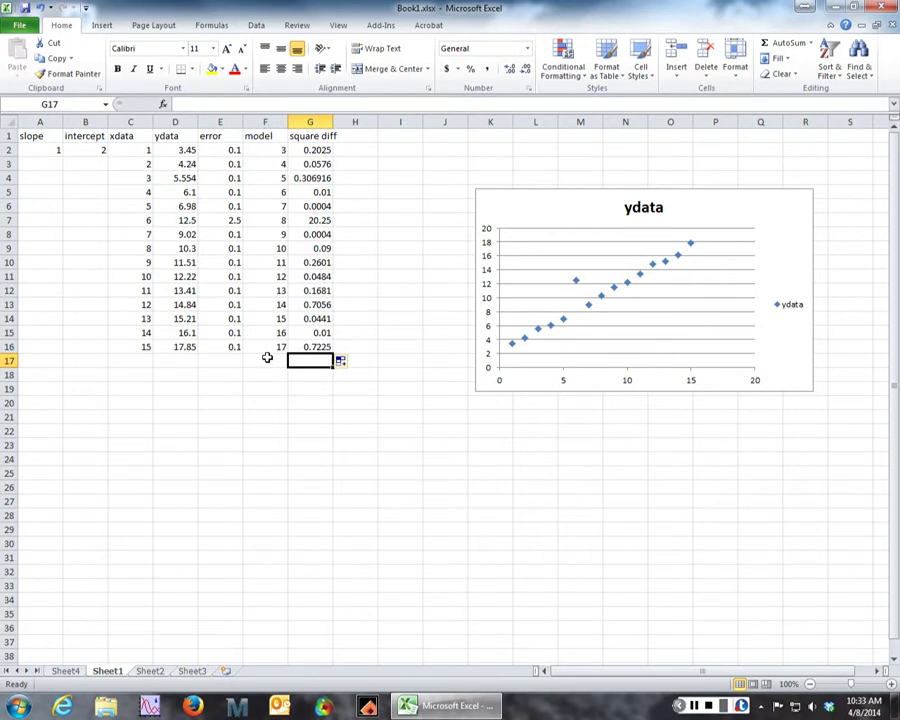
text(=)
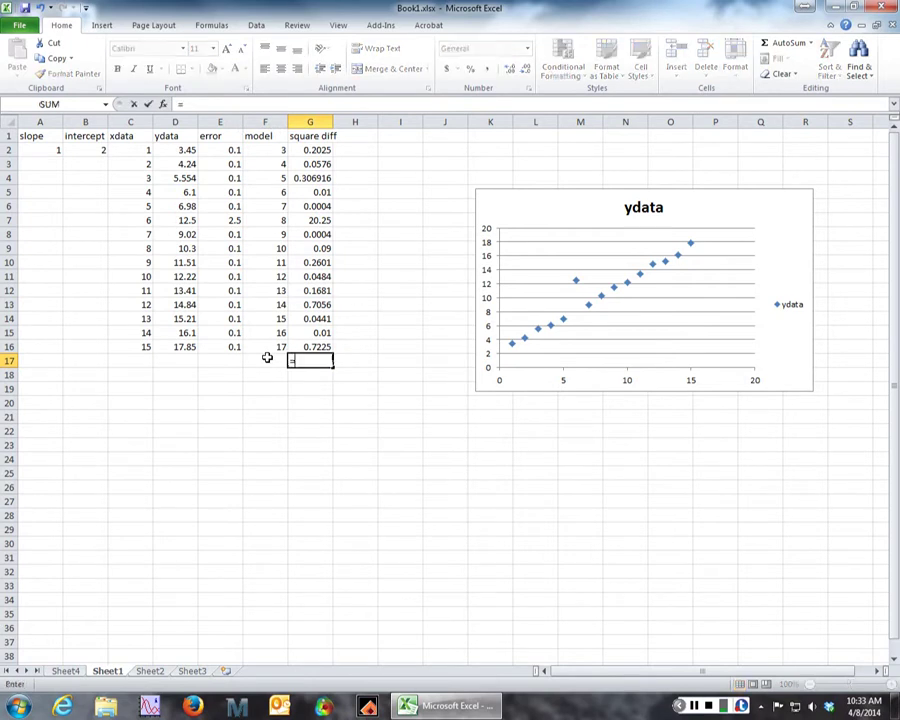
text(sum)
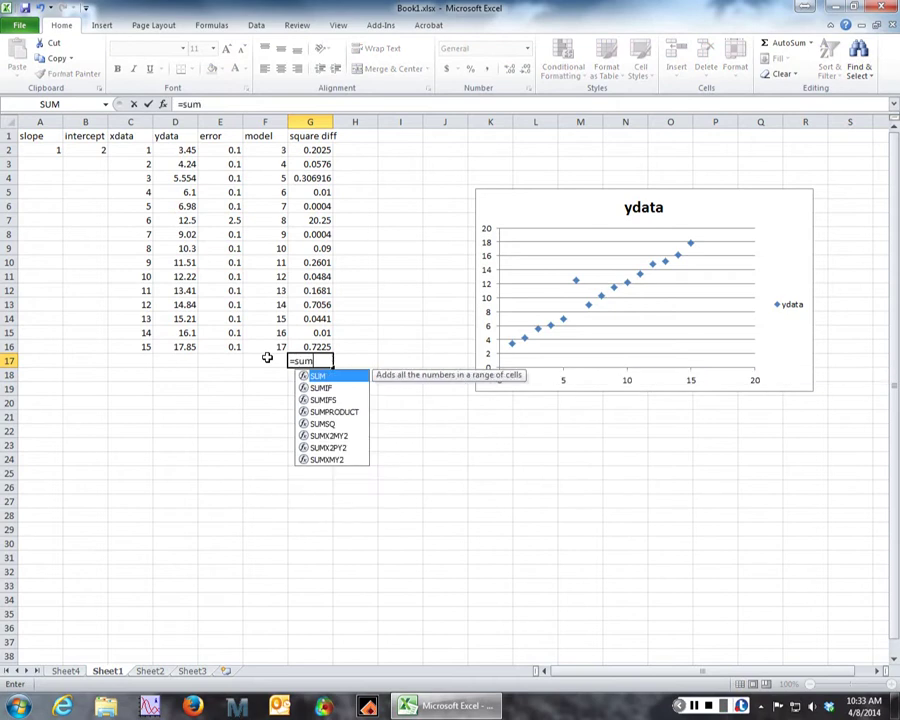
text(()
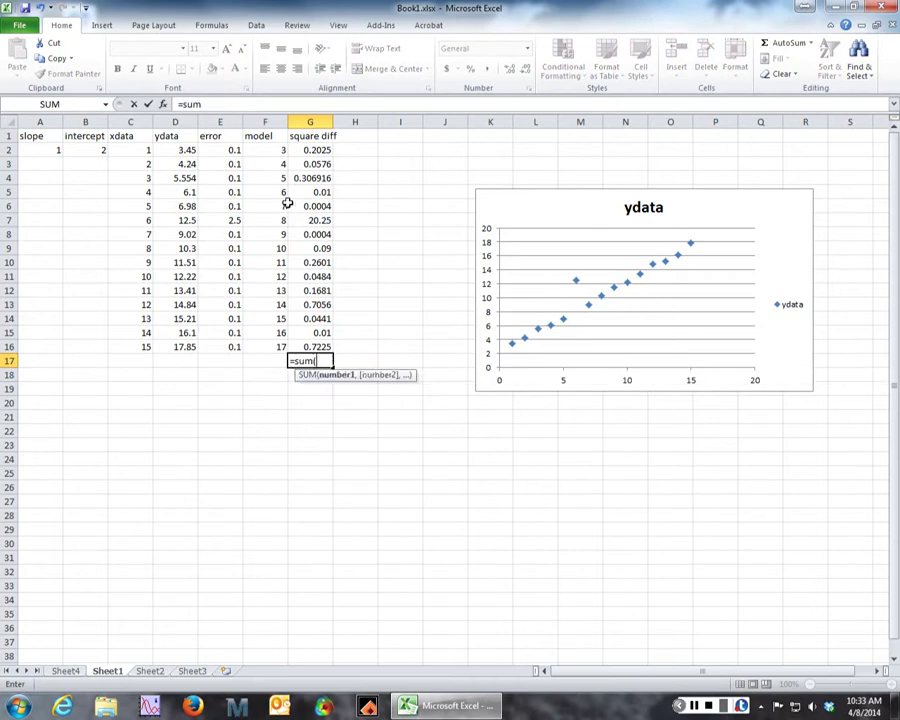
drag(293, 150, 308, 350)
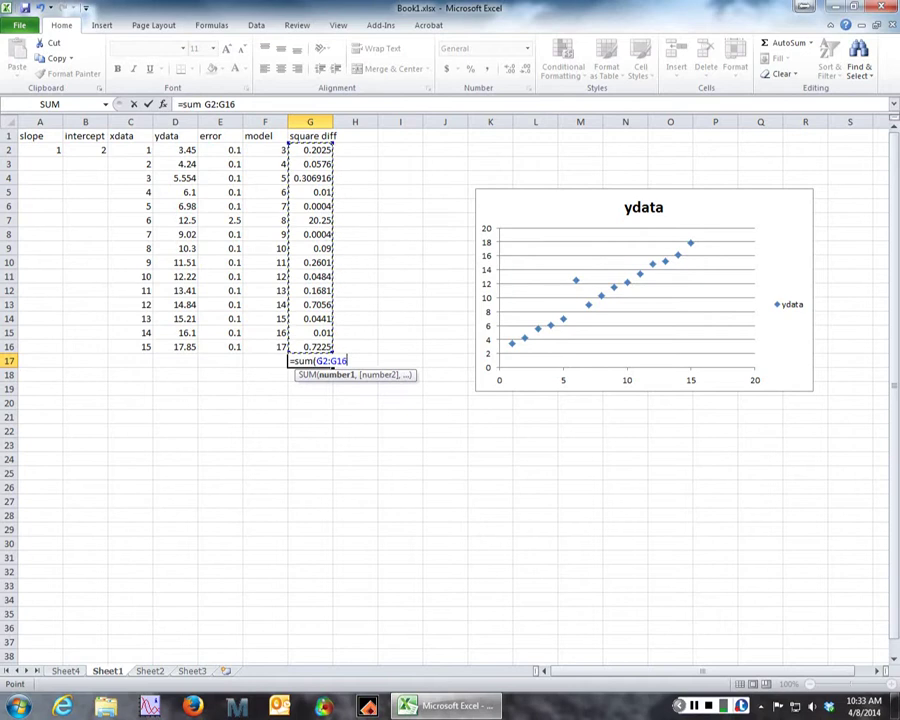
key(Return)
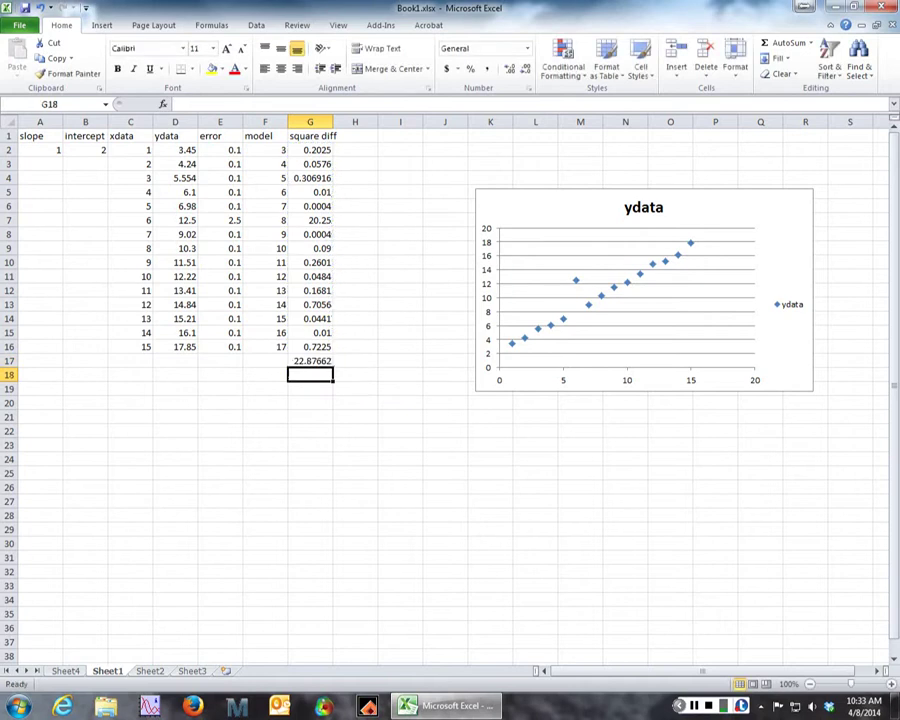
Step: Label the total with "sum:" in F17 and check the squared-difference formulas in G16 and G15
click(265, 361)
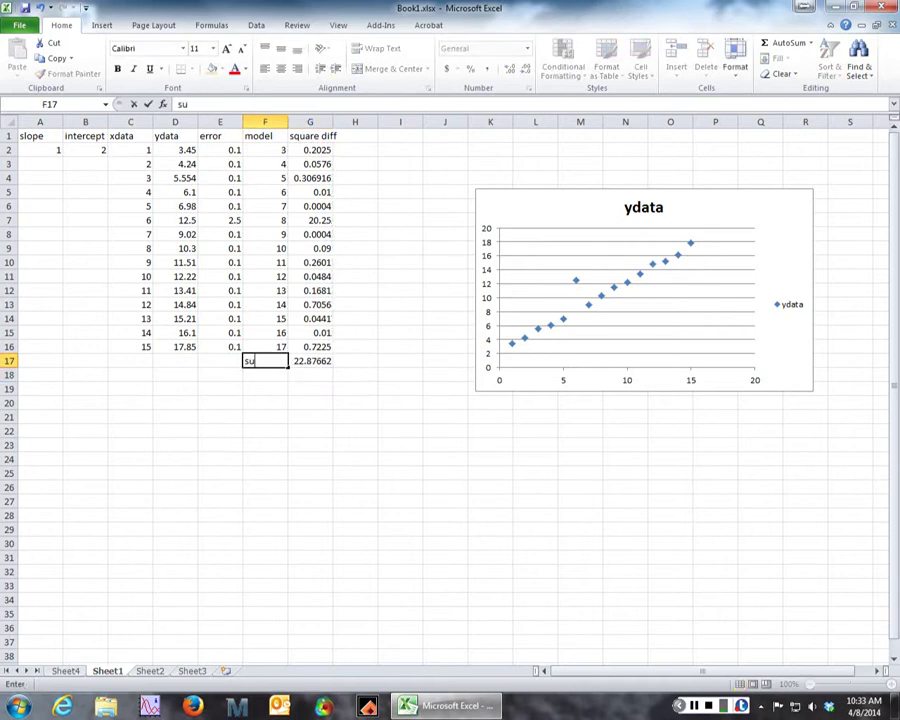
text(m:)
click(355, 361)
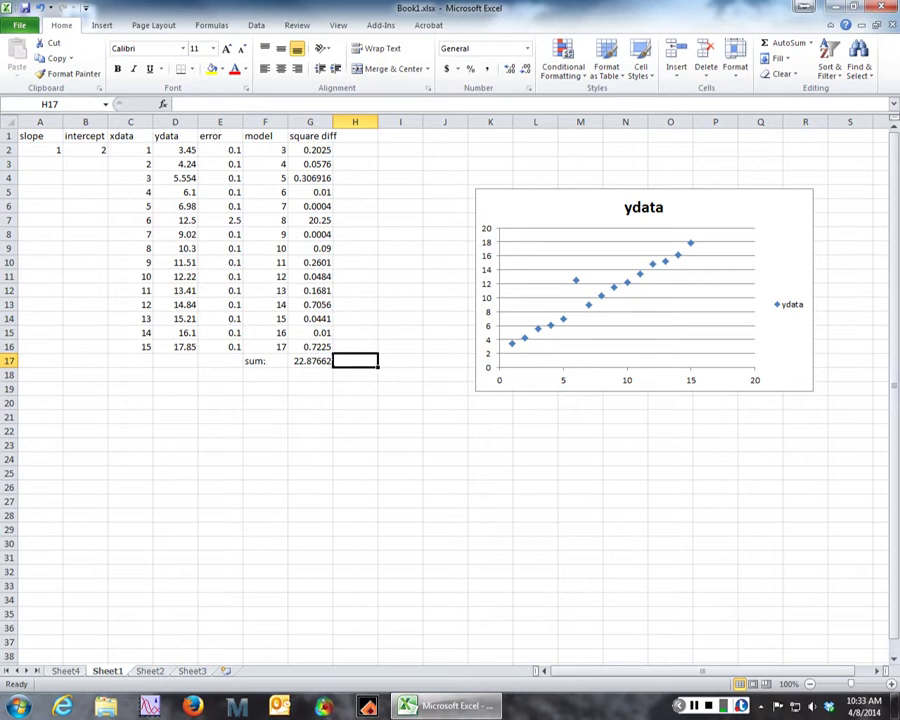
click(310, 347)
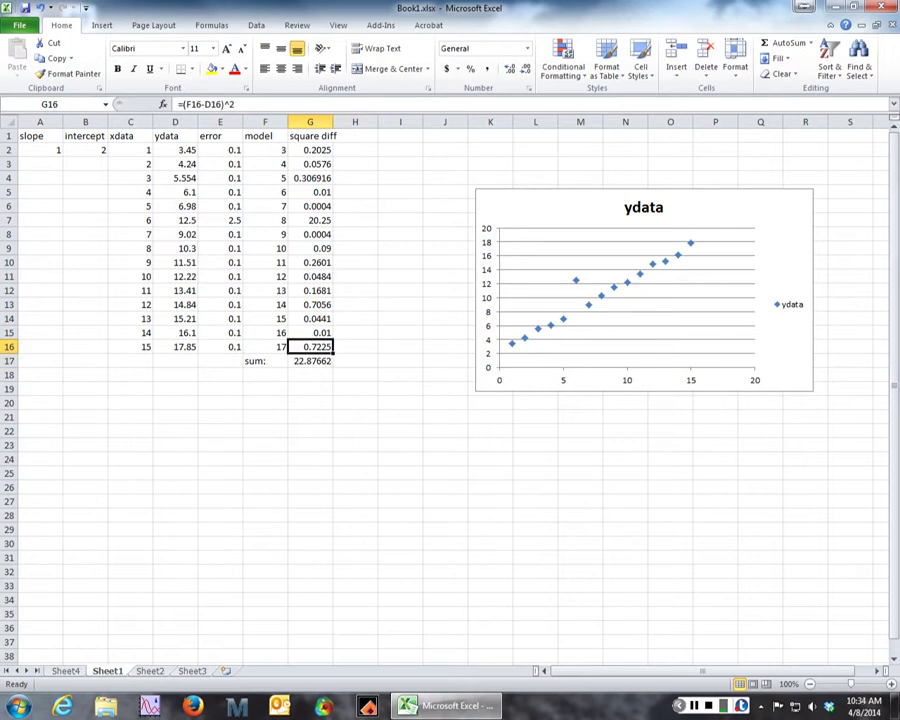
click(310, 333)
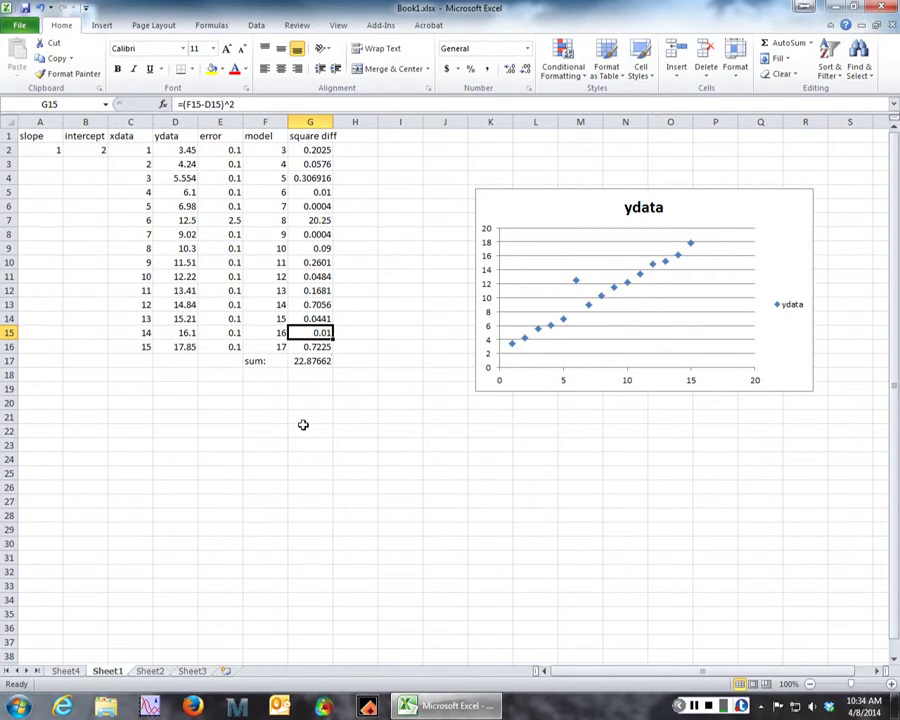
Step: Open Solver, set its objective to the sum cell $G$17, and choose to minimize it
click(310, 389)
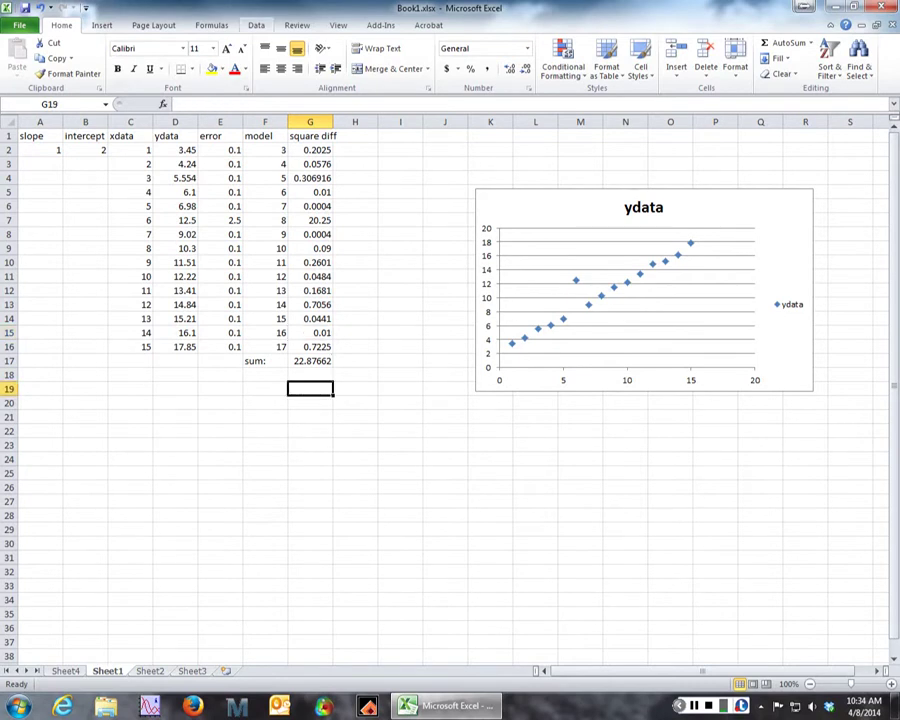
click(256, 25)
click(849, 58)
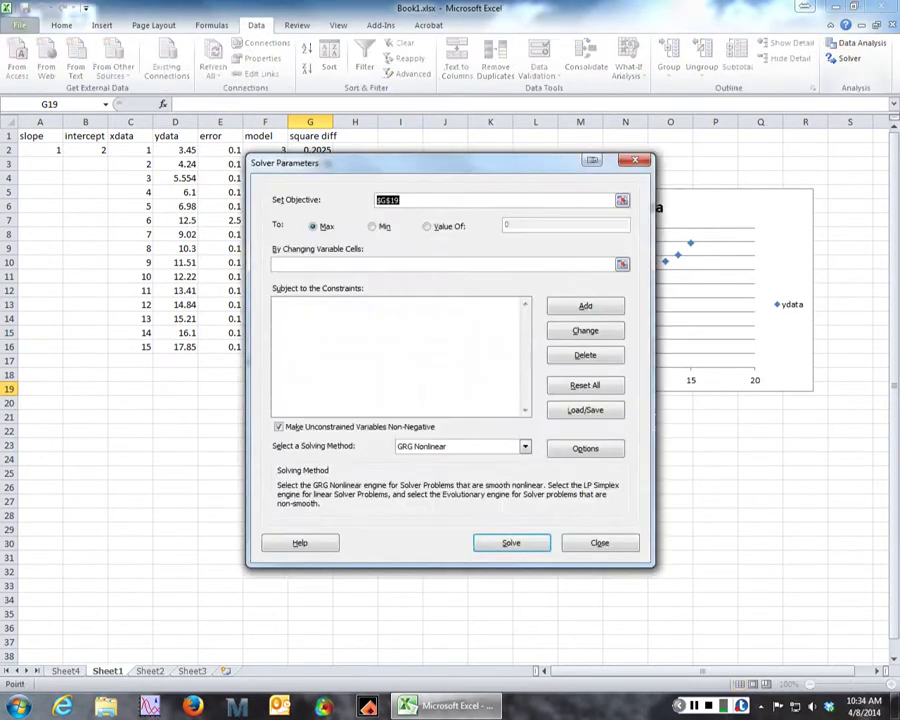
drag(330, 162, 506, 165)
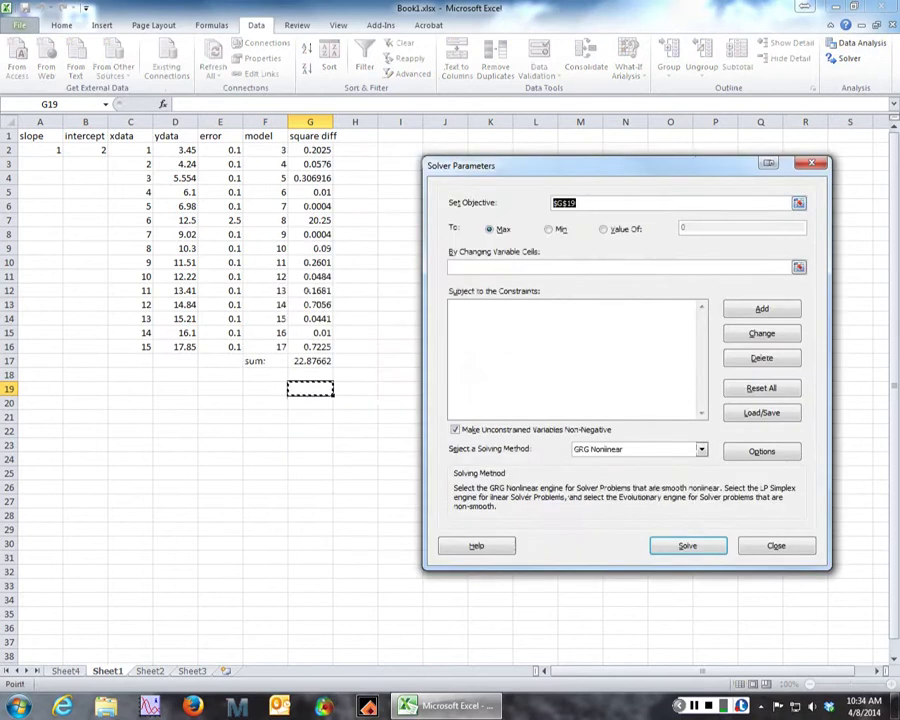
click(568, 205)
double_click(568, 205)
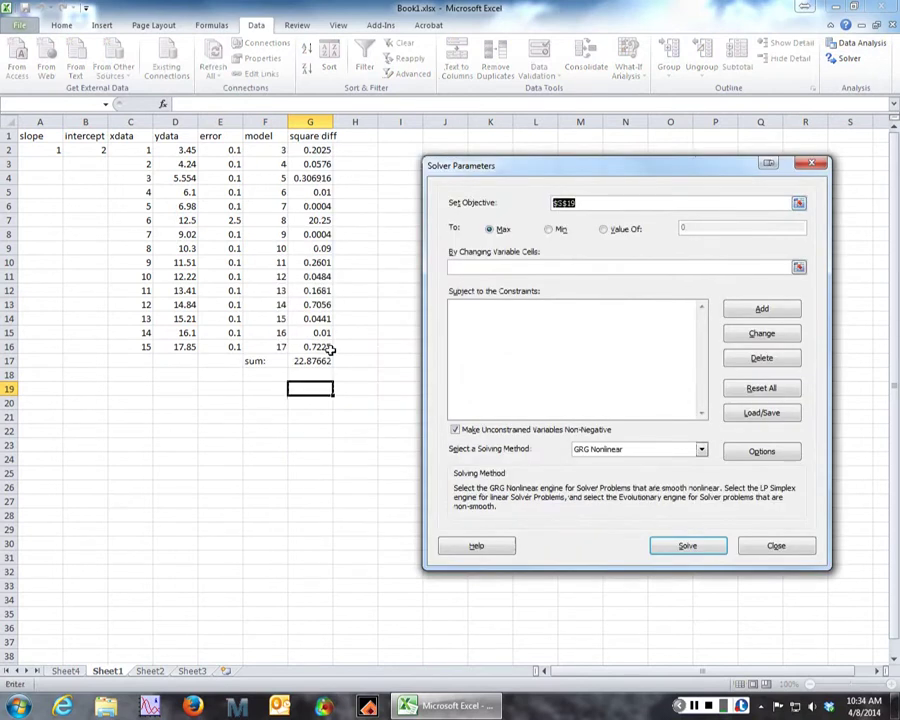
click(308, 361)
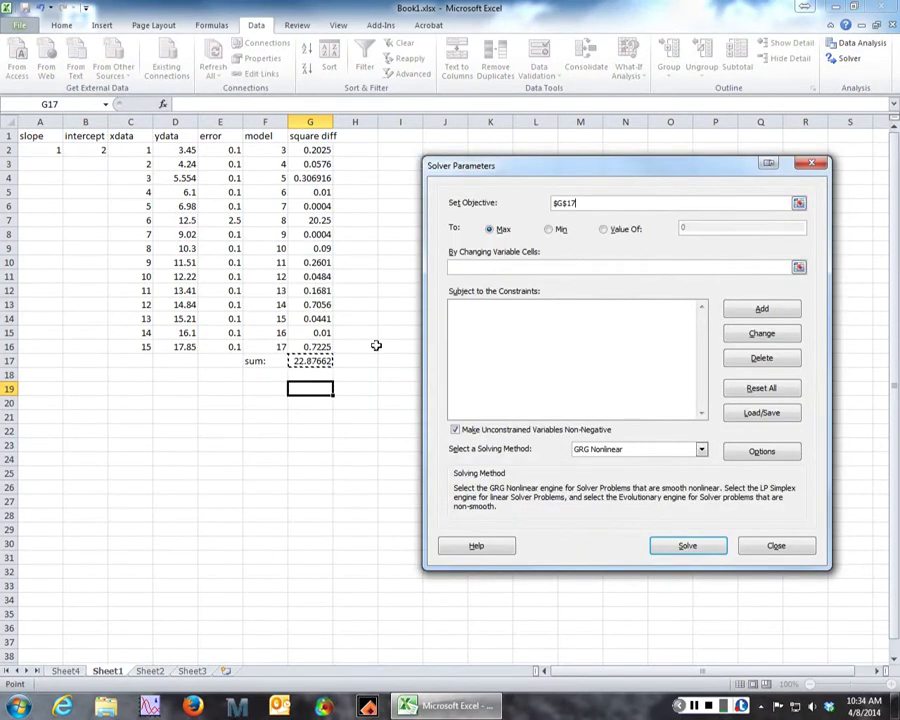
click(548, 229)
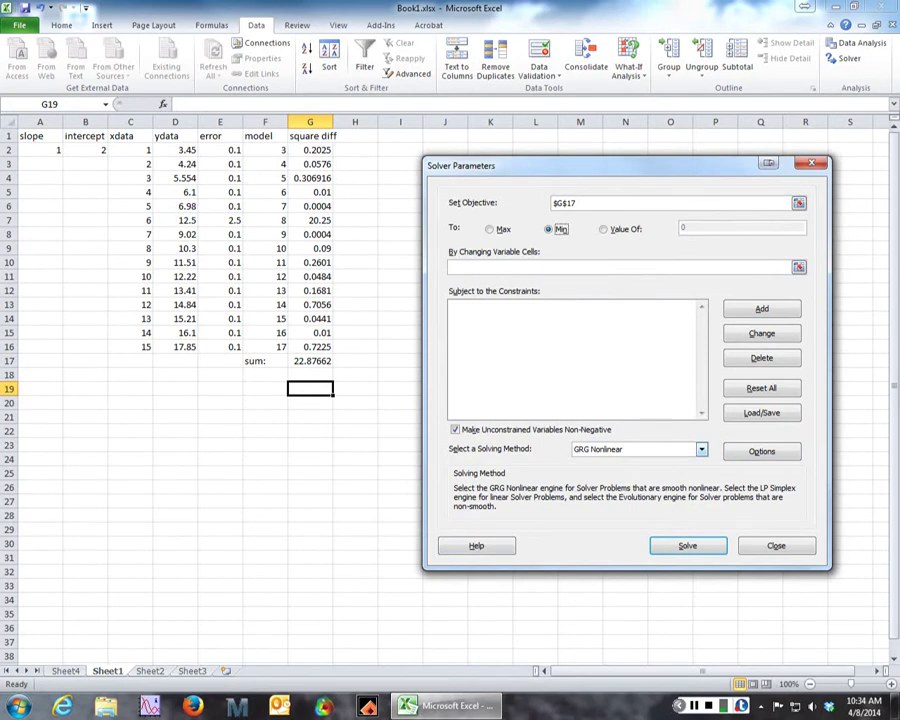
Step: Review Solver's All Methods, GRG Nonlinear and Evolutionary options, and try to solve with them as set
click(762, 452)
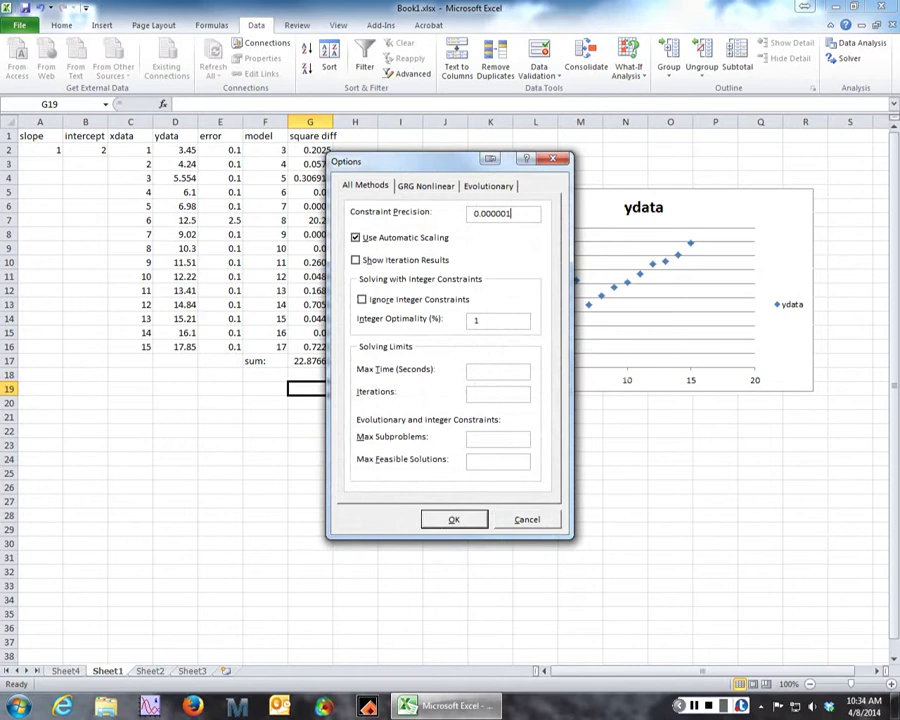
click(426, 186)
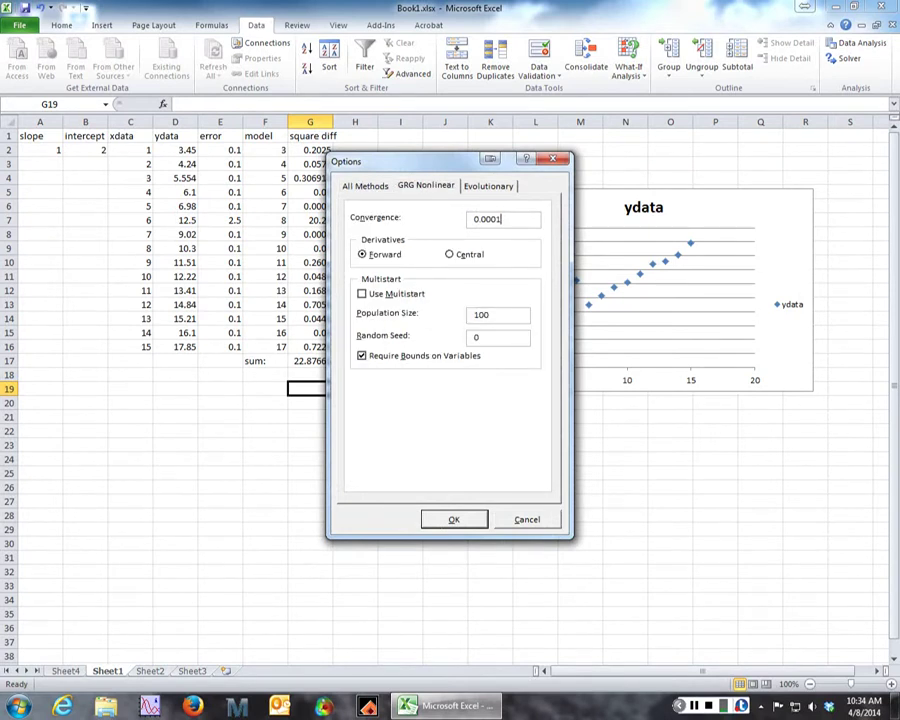
click(488, 186)
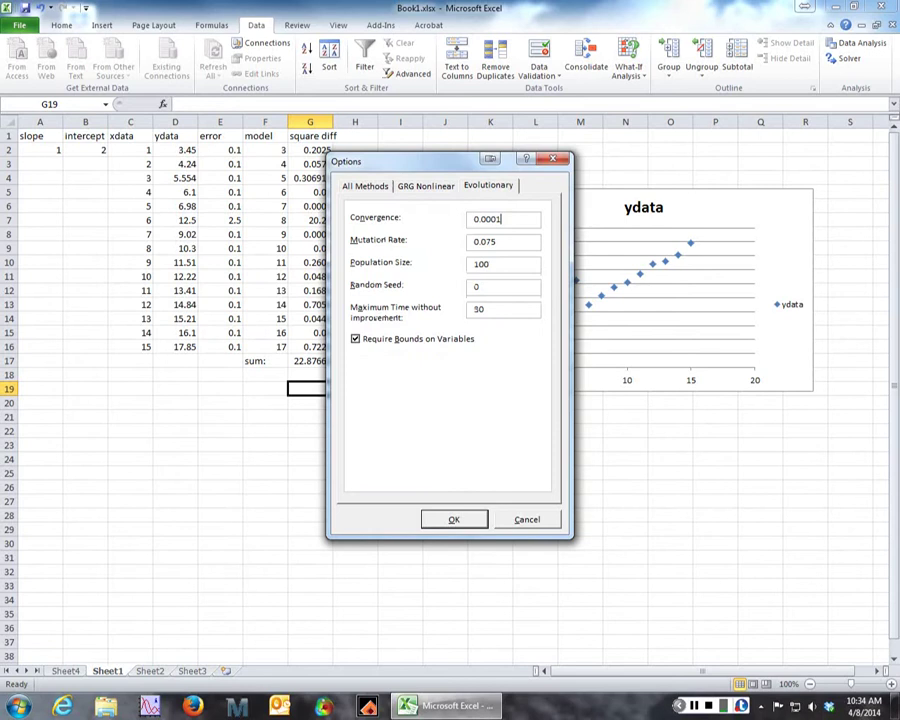
click(366, 186)
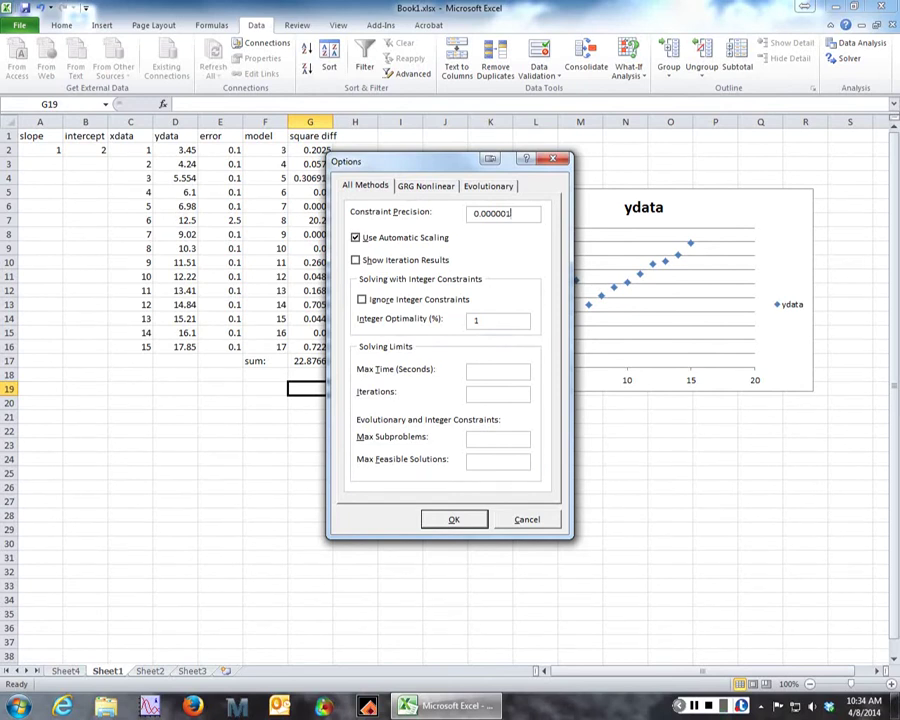
key(Return)
key(Return)
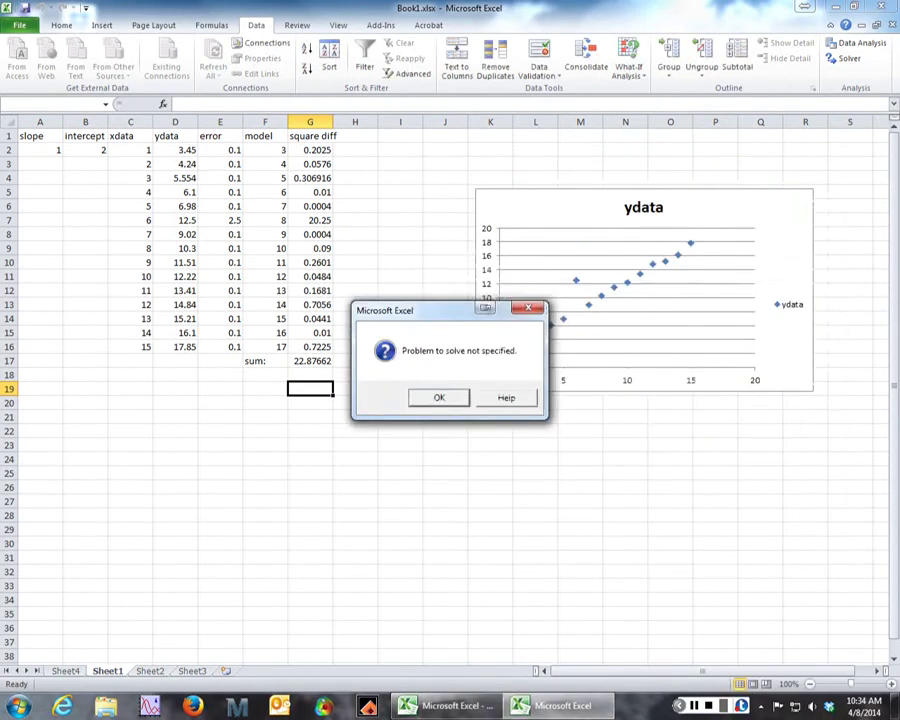
key(Return)
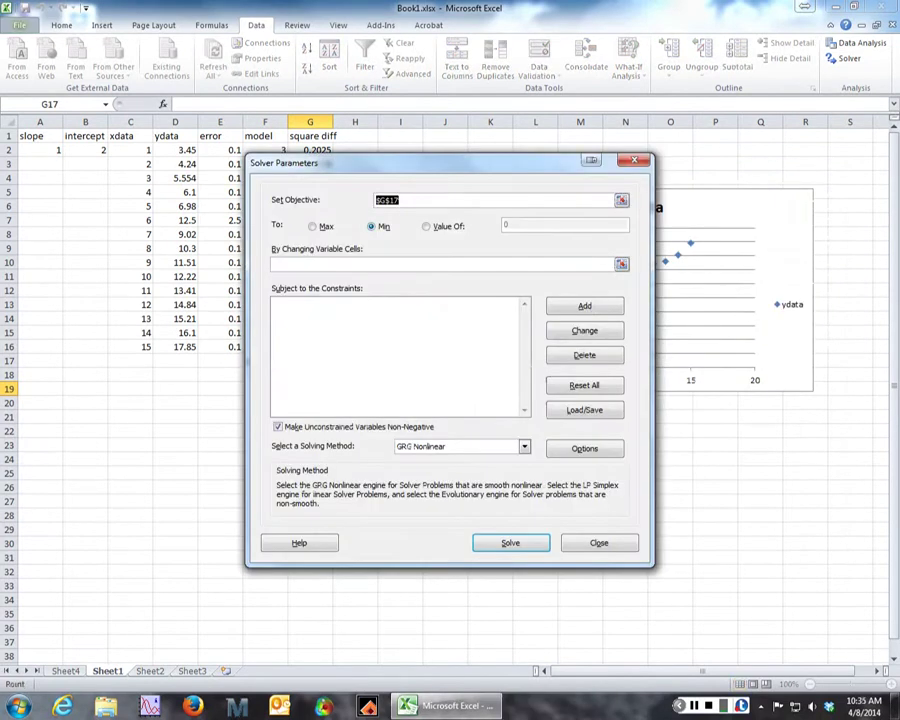
Step: Set Solver's variable cells to $A$2:$B$2, solve for the minimum, and keep the Solver solution
click(621, 263)
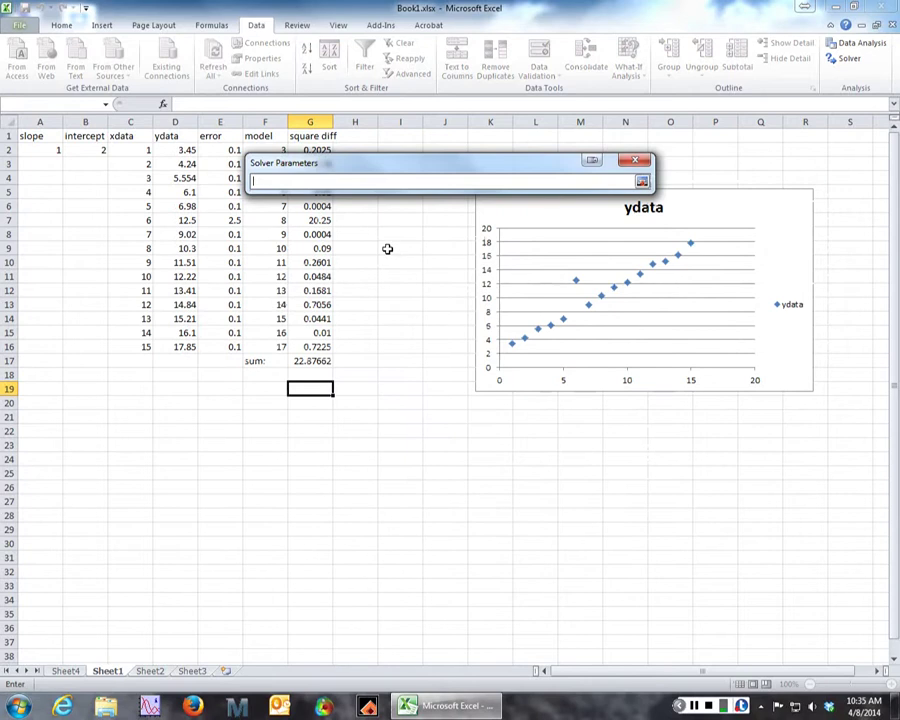
drag(44, 150, 104, 150)
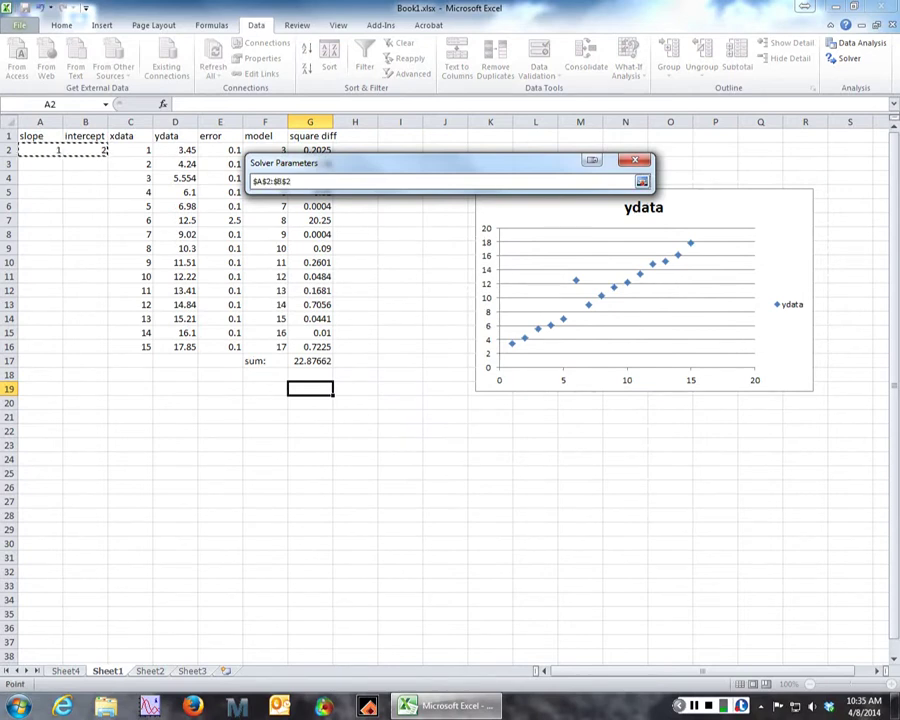
click(643, 182)
click(511, 541)
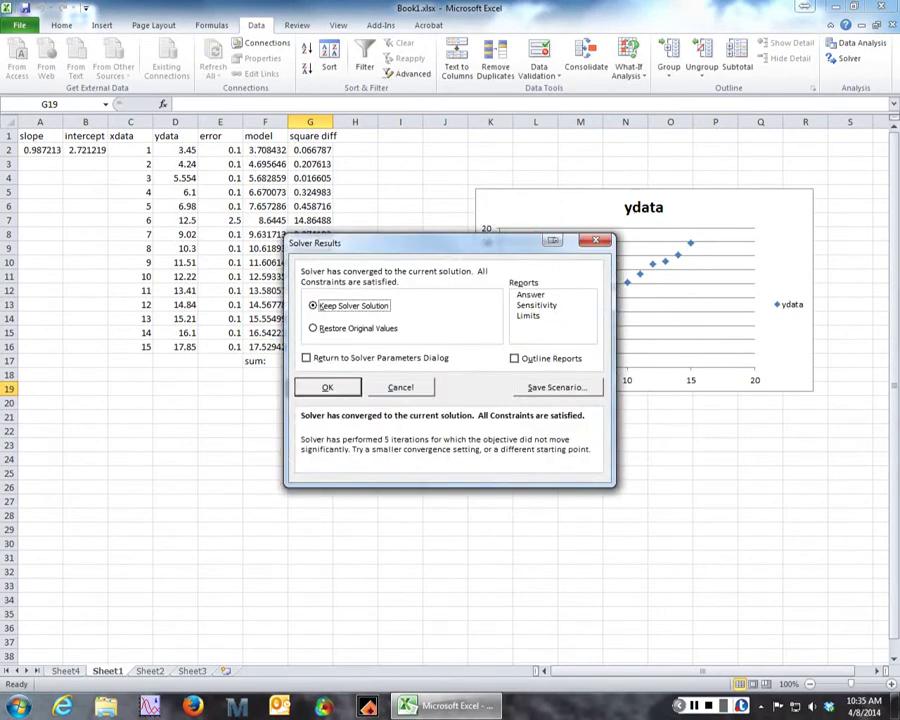
click(327, 387)
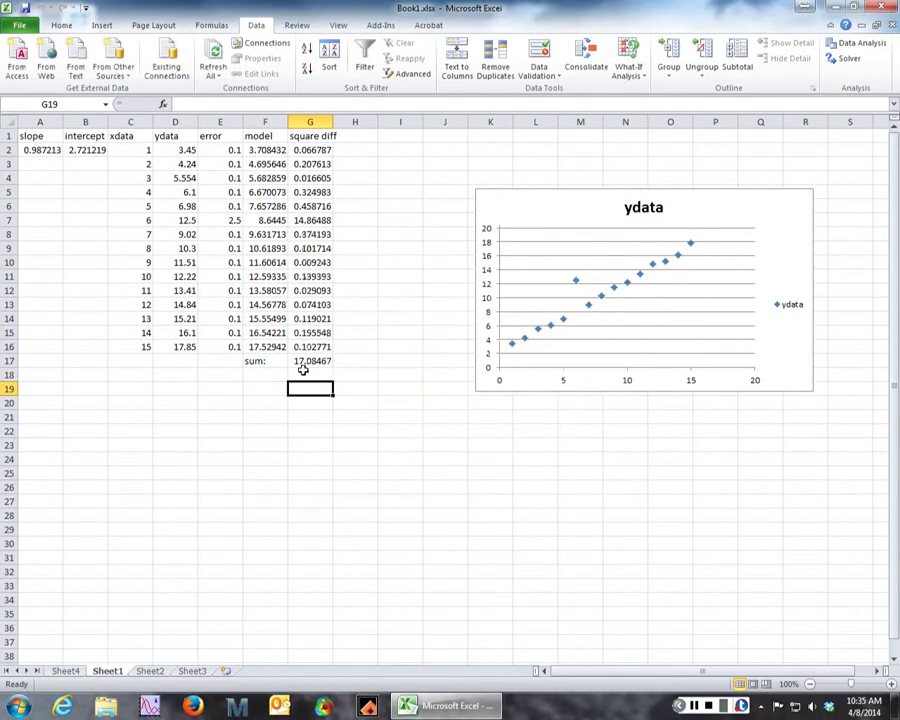
Step: Check the minimized sum in G17 and the fitted slope and intercept in A2 and B2
click(303, 362)
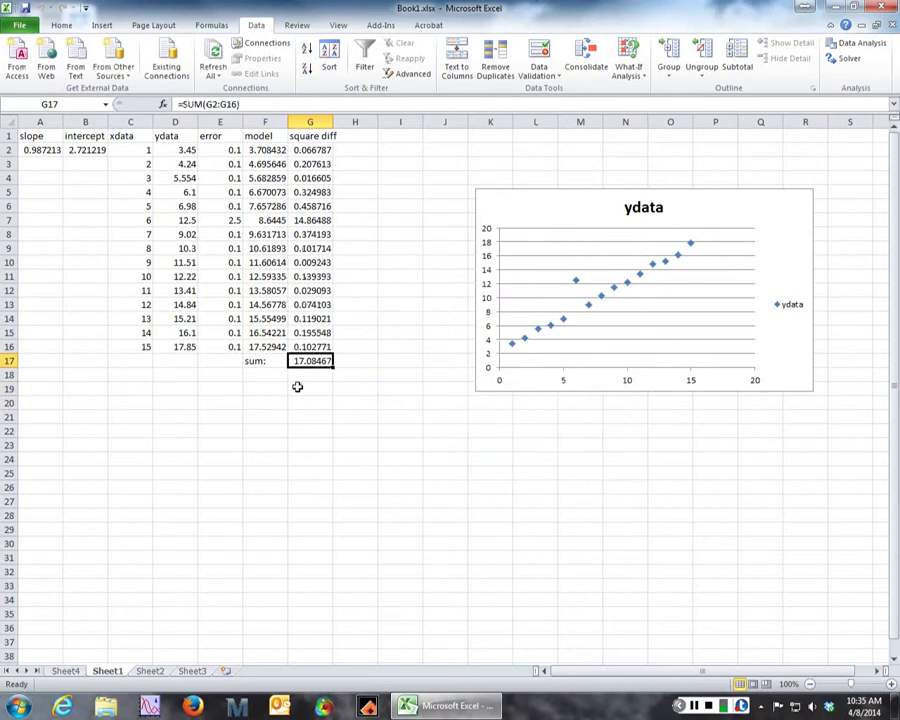
click(301, 378)
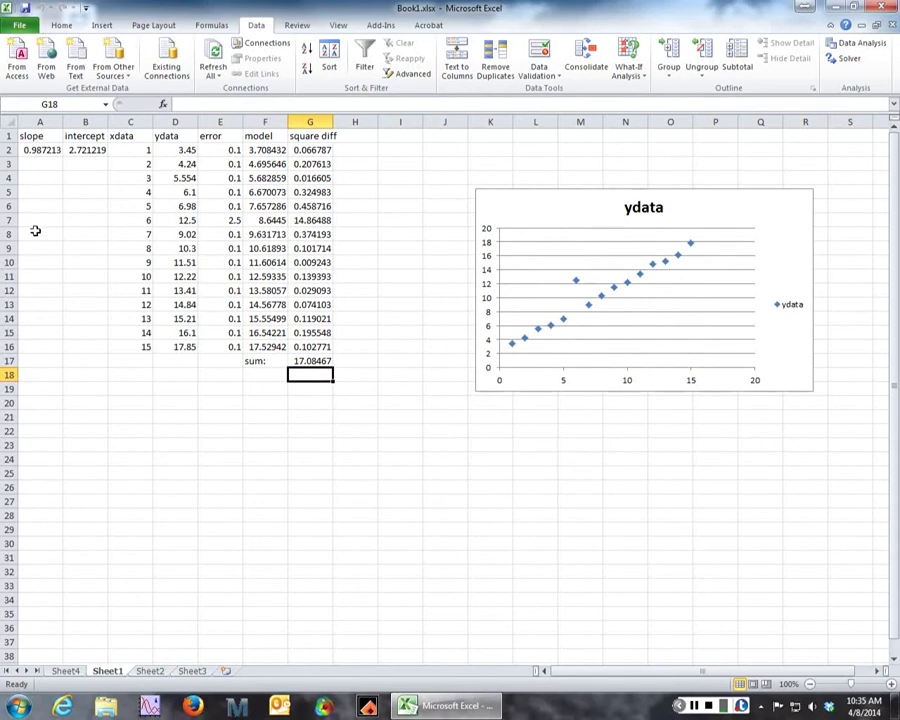
click(48, 152)
key(Right)
click(61, 181)
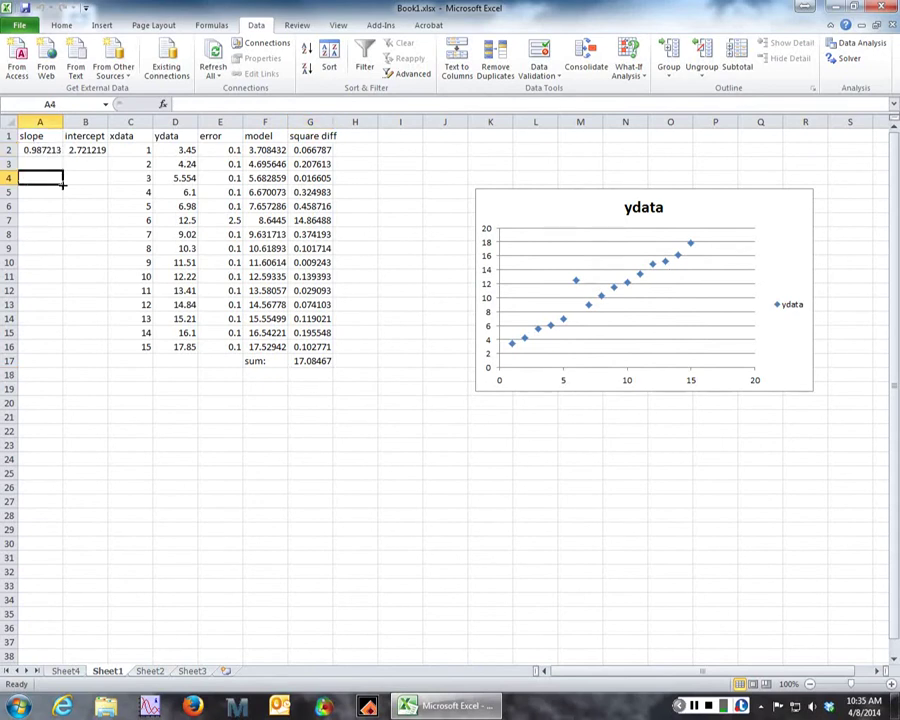
Step: Add a new data series named "model" to the ydata scatter chart
right_click(778, 244)
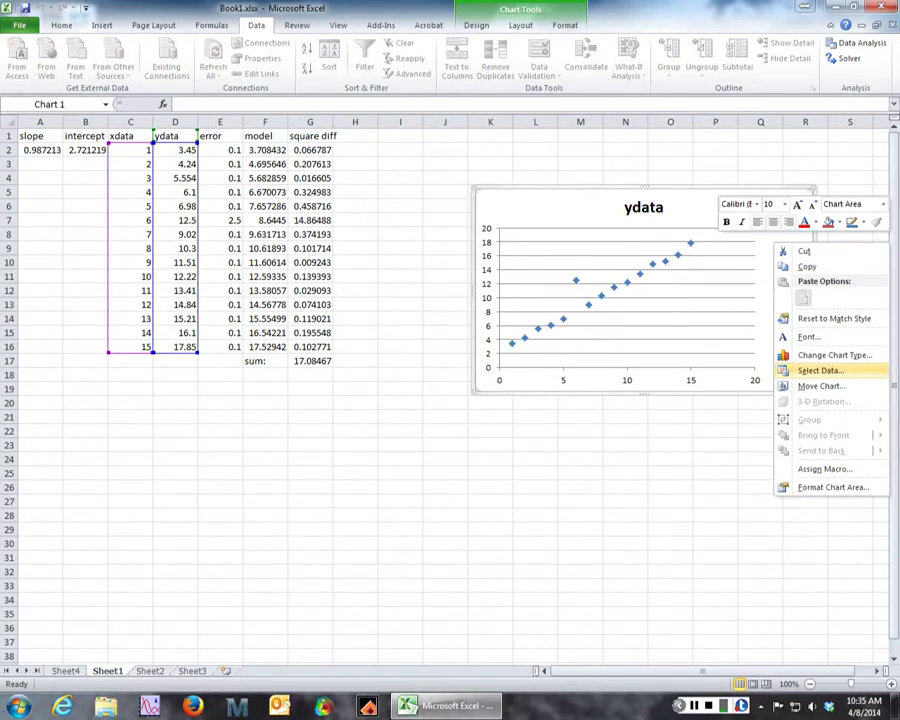
click(820, 370)
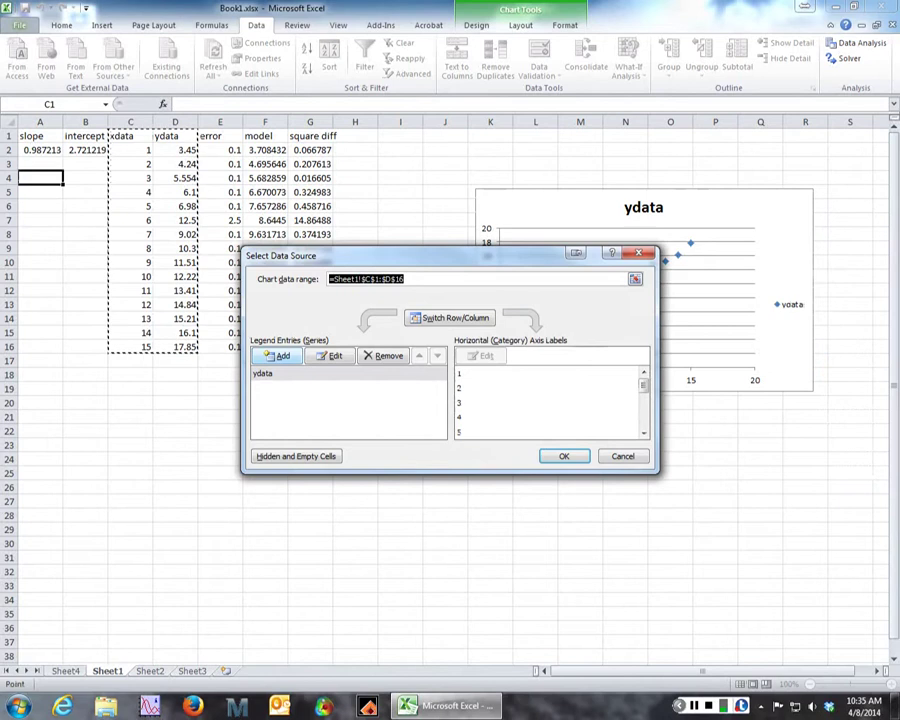
click(278, 356)
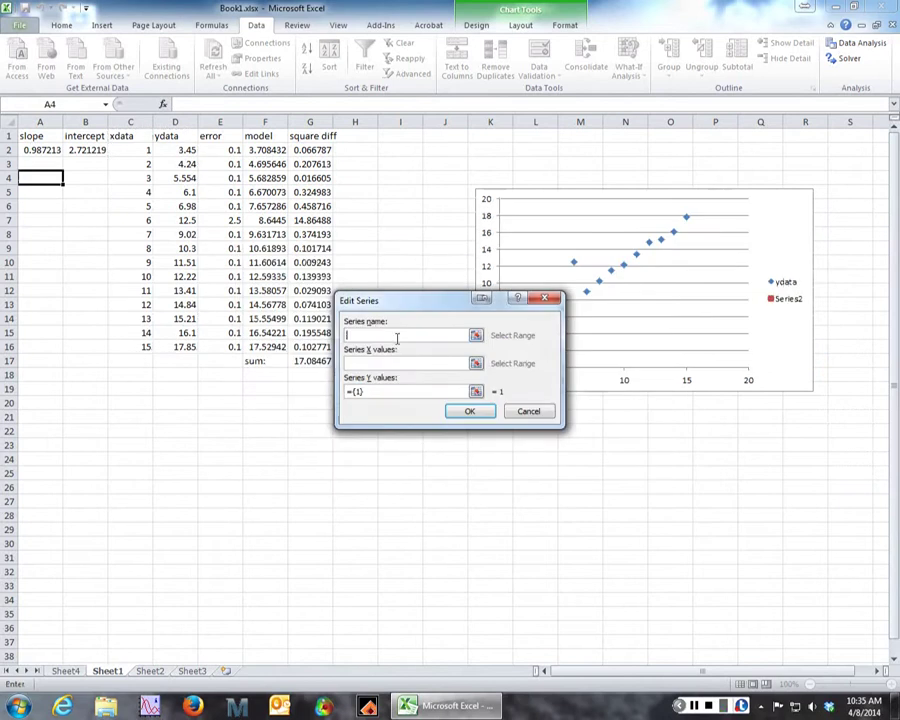
text(model)
key(Tab)
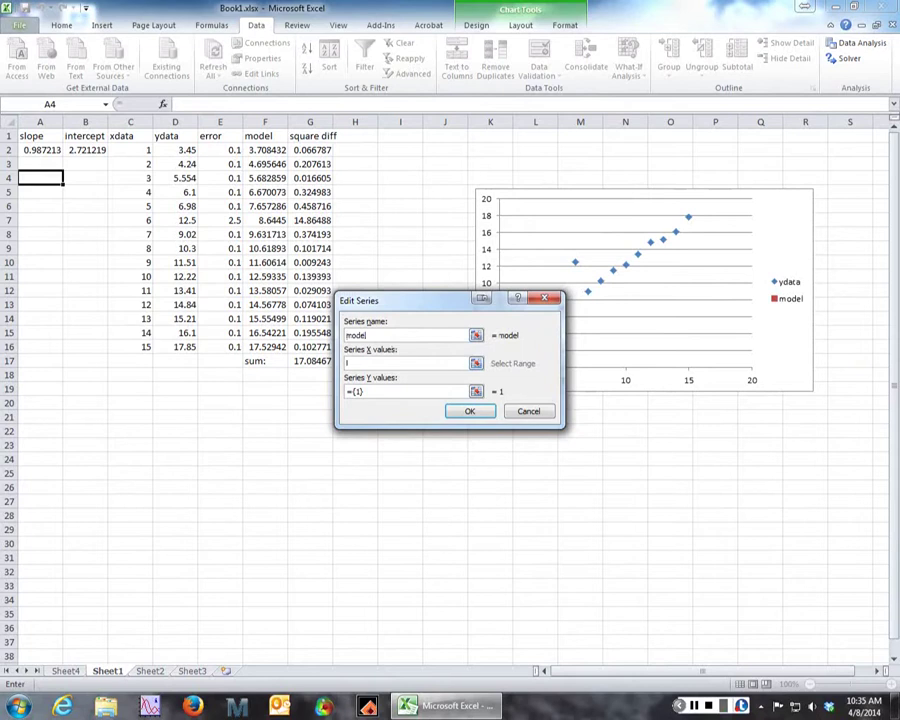
Step: Set the model series' X values to C2:C16 and Y values to F2:F16, and accept the chart data changes
click(476, 363)
click(136, 148)
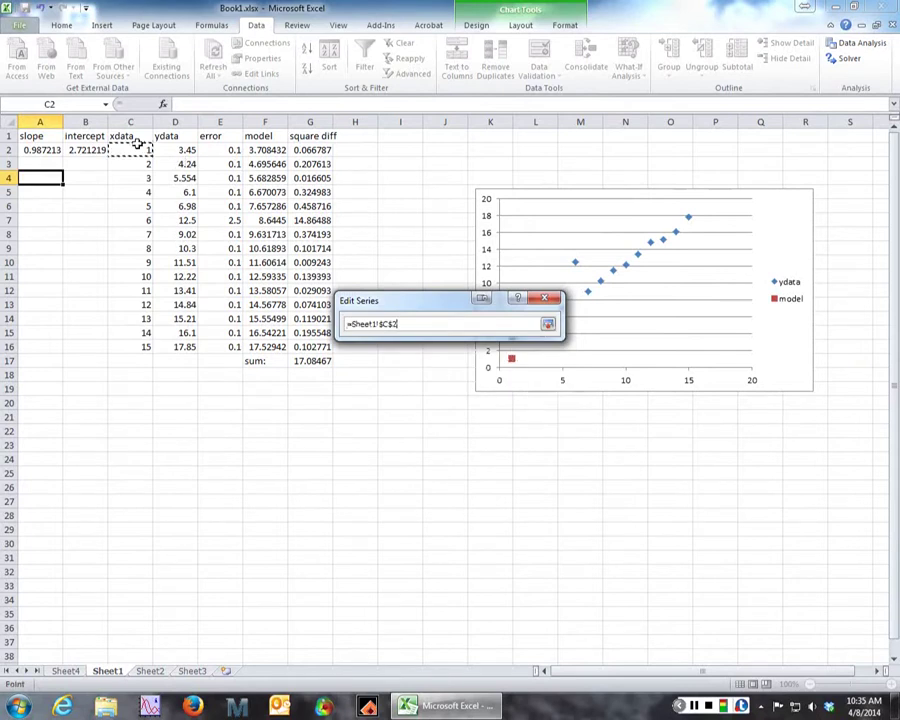
drag(136, 148, 129, 335)
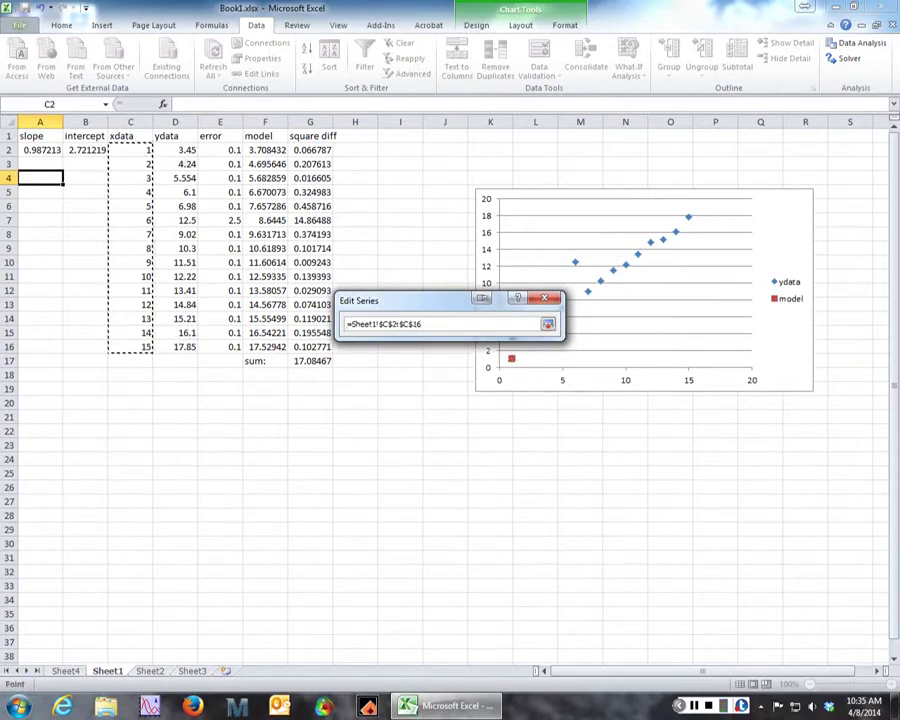
click(548, 324)
click(476, 390)
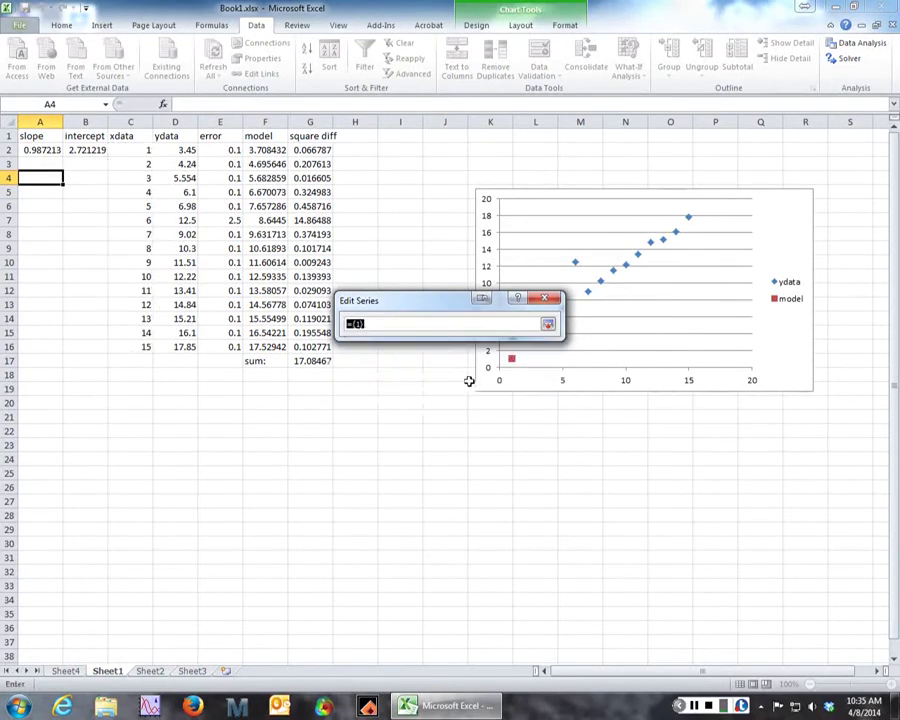
click(265, 150)
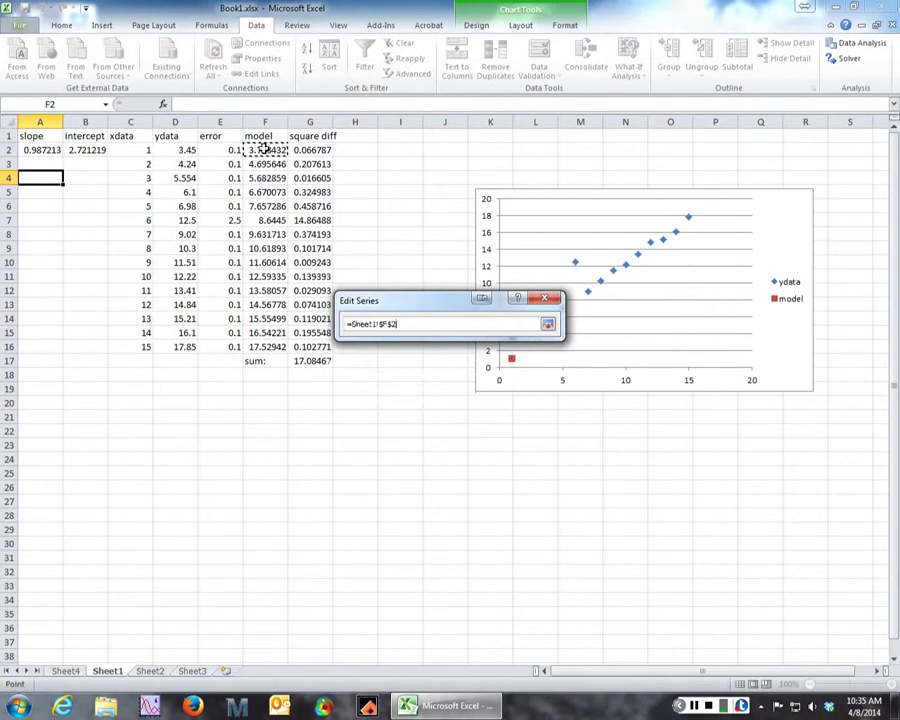
drag(265, 150, 265, 346)
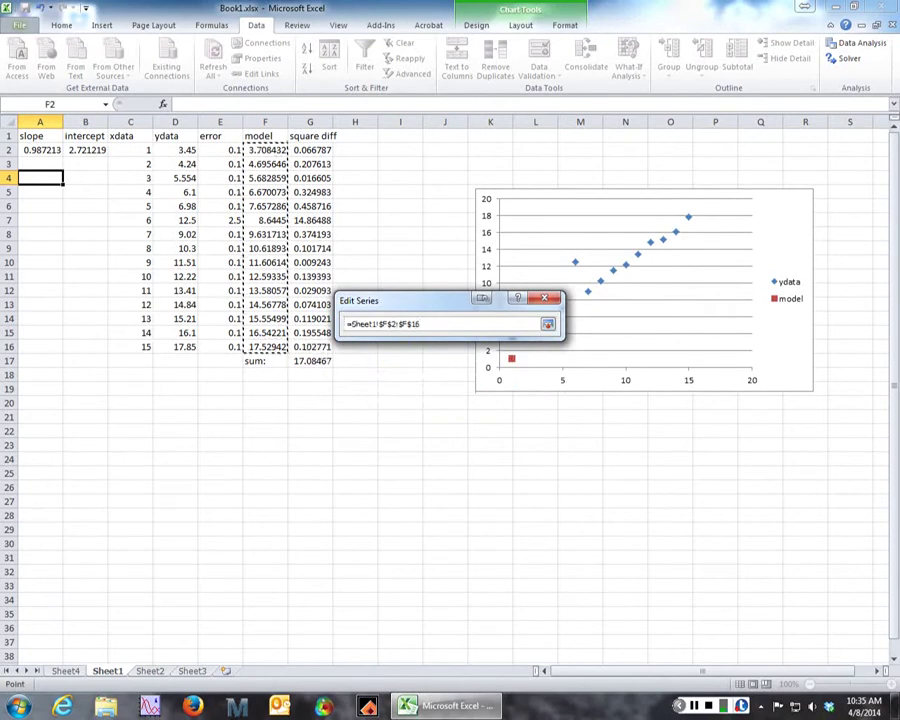
click(548, 324)
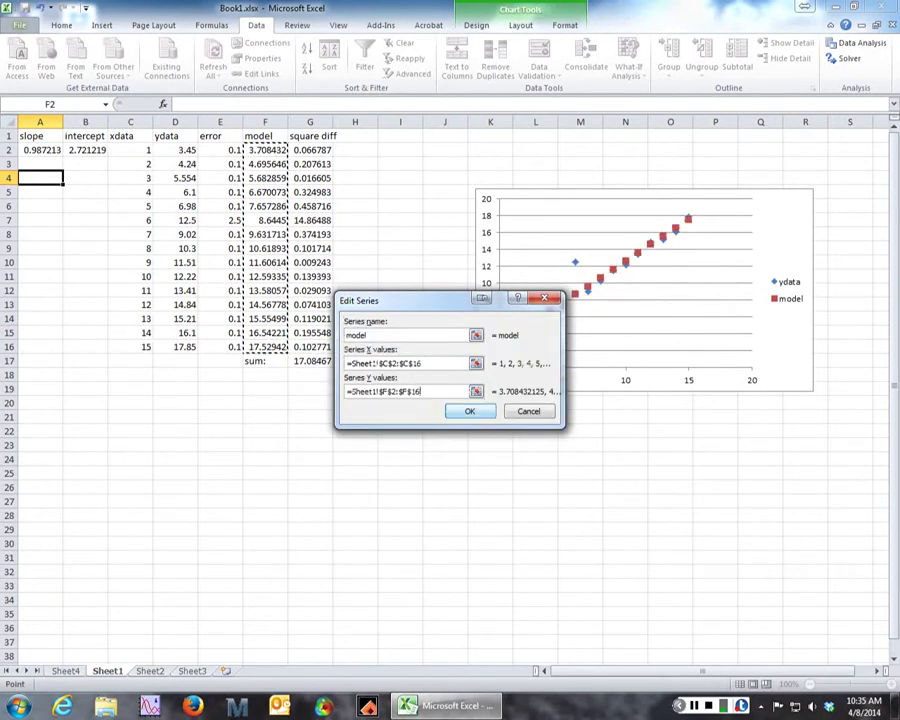
key(Return)
key(Return)
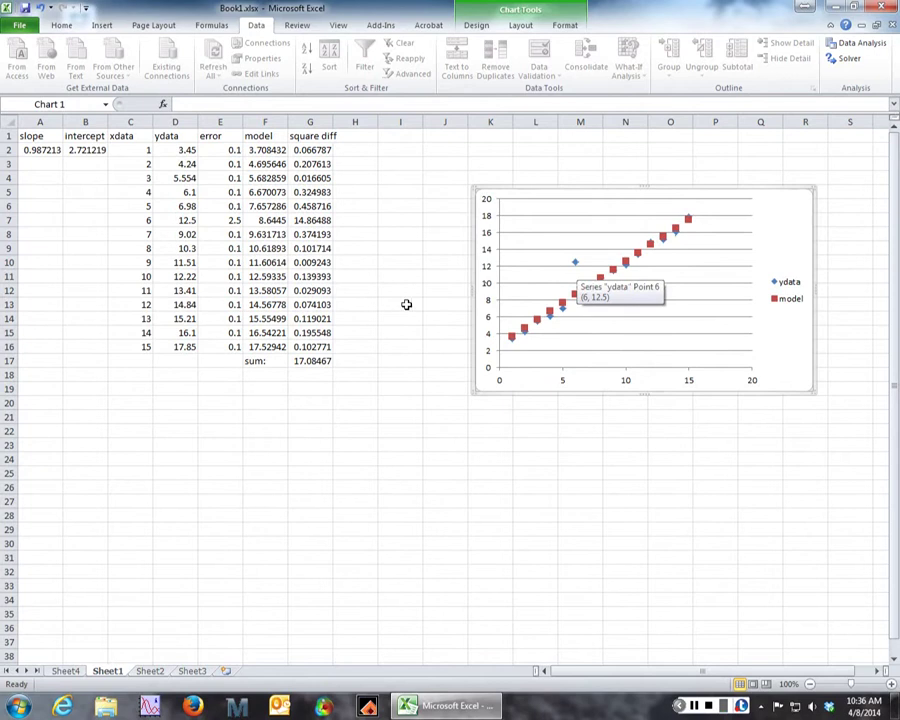
Step: Review the error values in E2:E16, especially the outlier's in E7, and the squared differences in column G
click(247, 392)
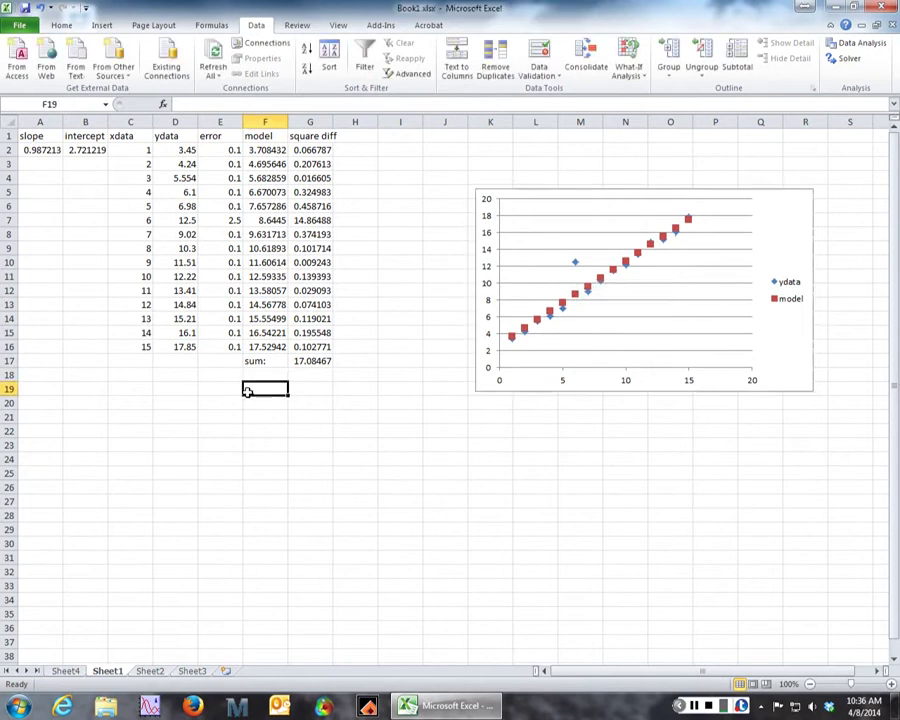
click(215, 217)
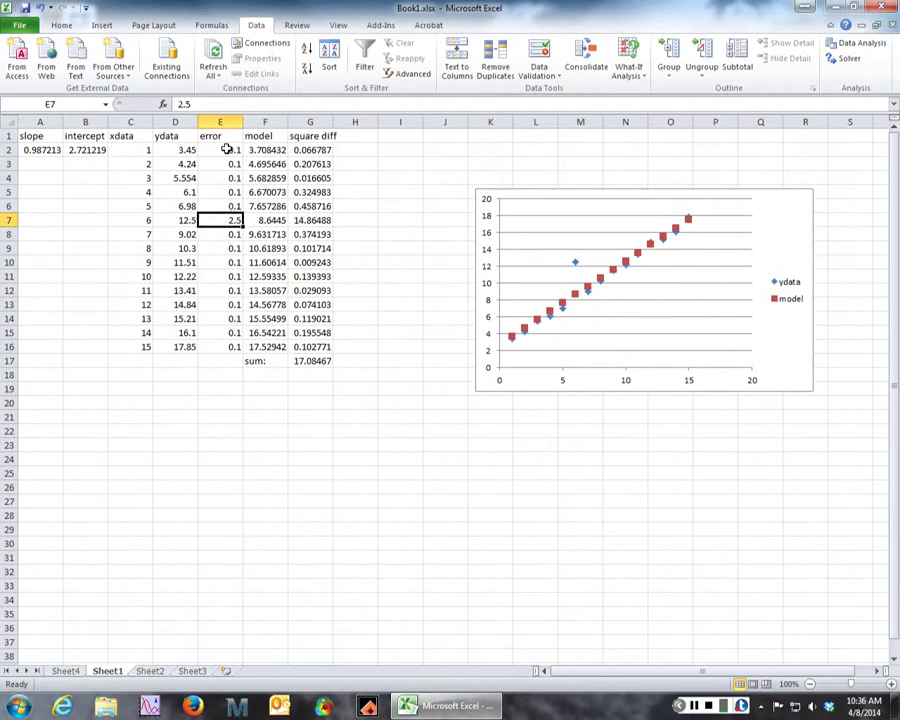
drag(227, 149, 216, 348)
click(231, 225)
drag(299, 150, 312, 334)
Step: Weight the squared difference in G2 by its error, changing the formula to =((F2-D2)/E2)^2
click(311, 148)
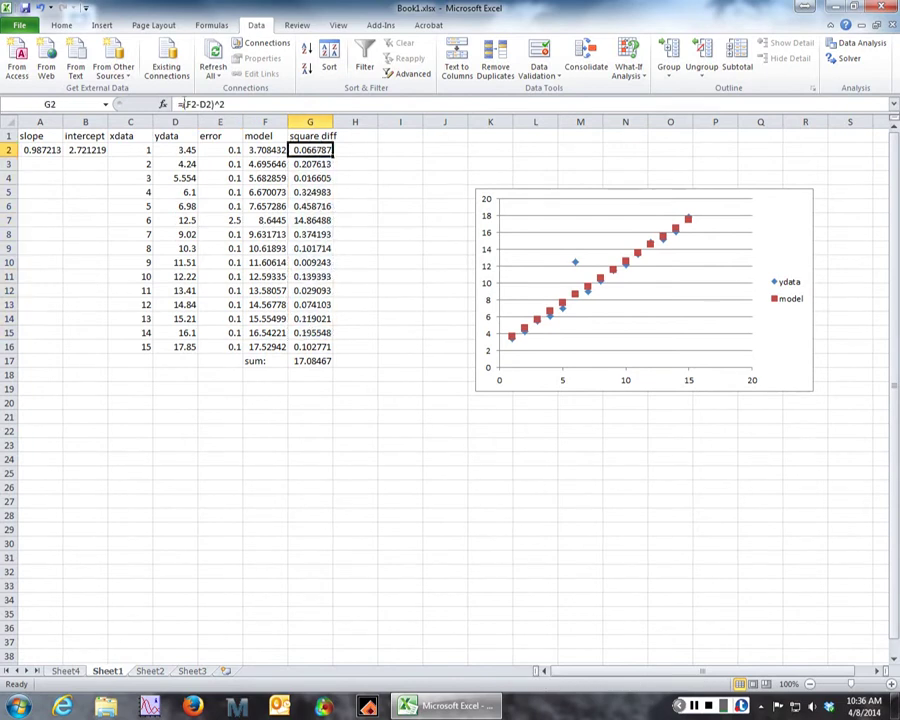
click(183, 104)
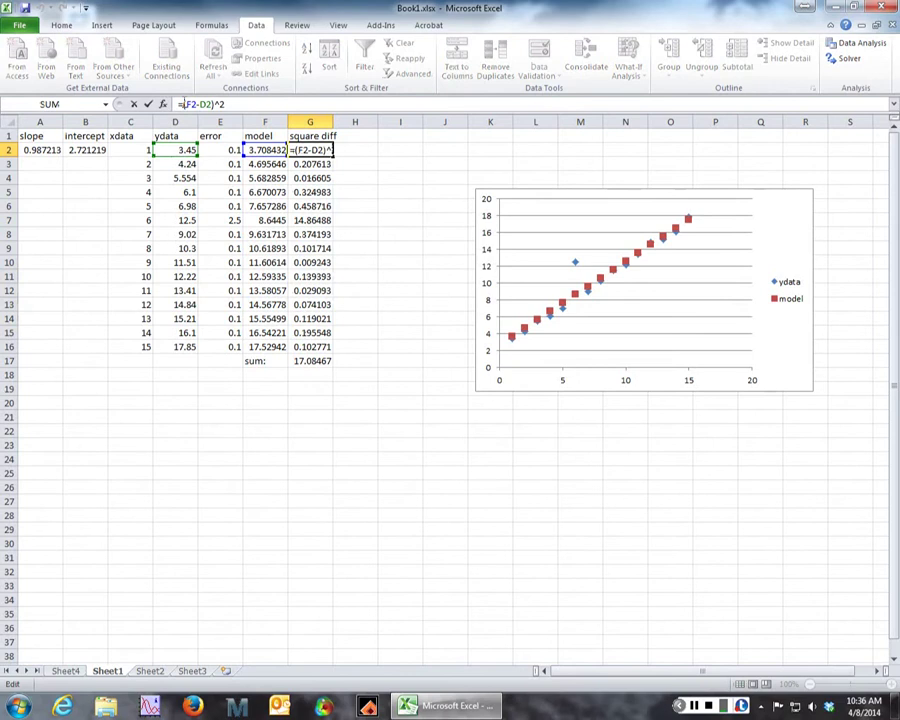
text((F2-D2)
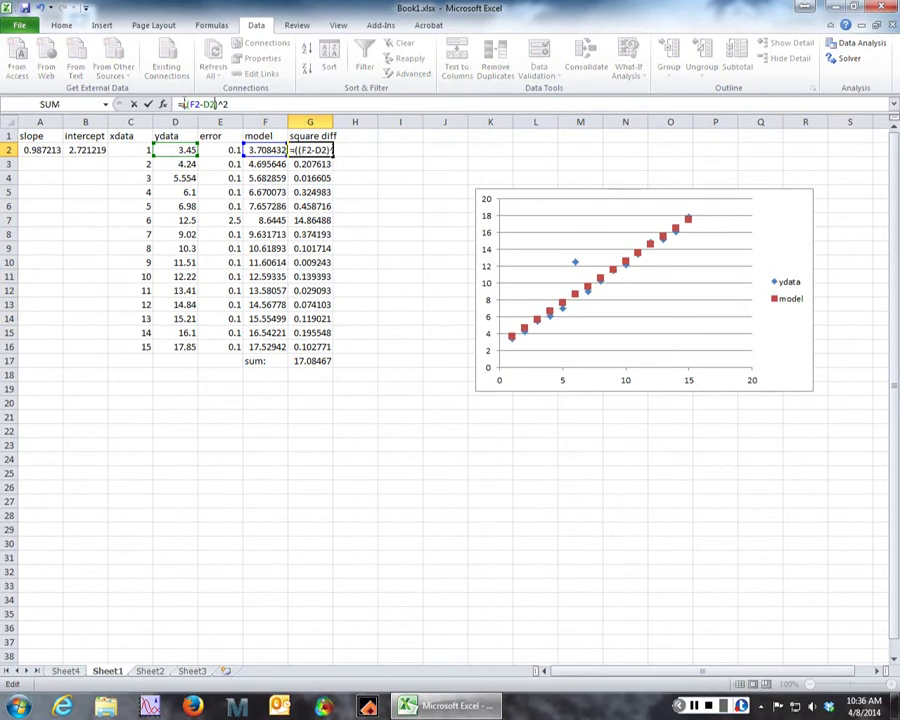
text()/e2)
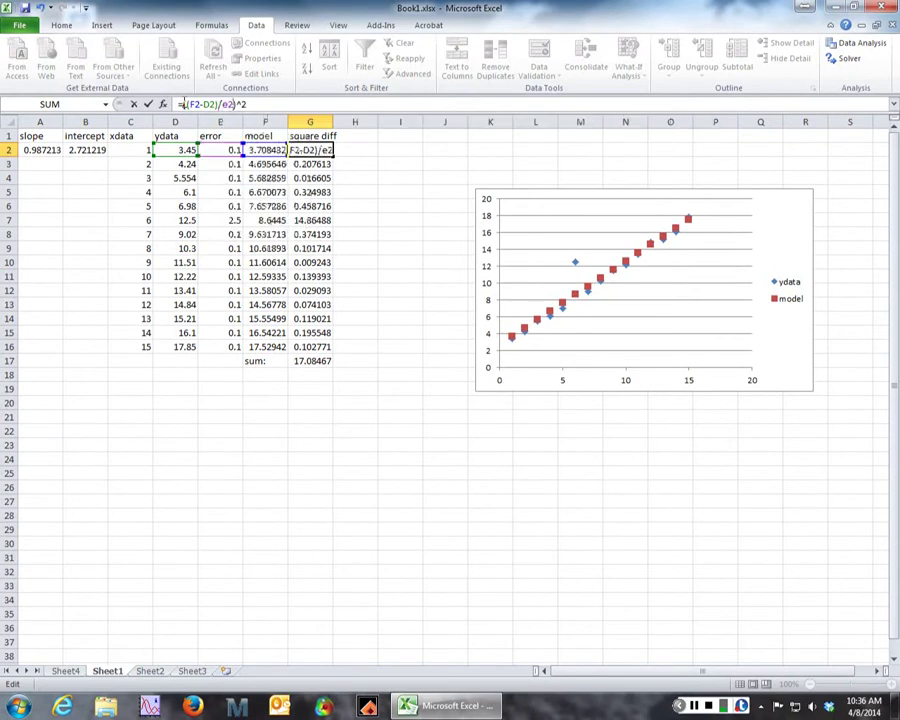
key(Return)
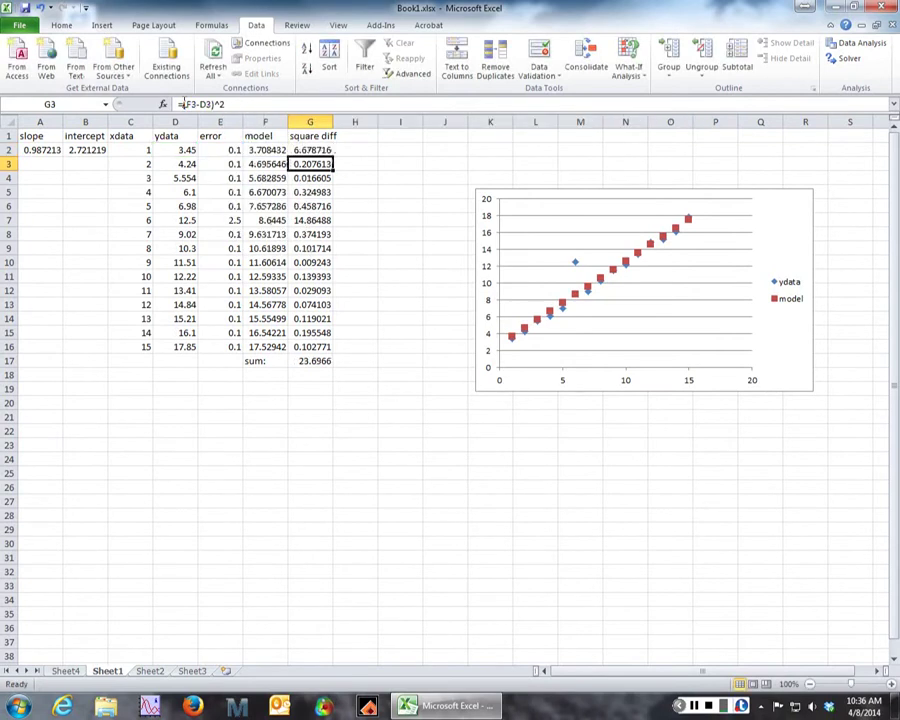
Step: Copy the error-weighted formula from G2 into G3:G16
key(Up)
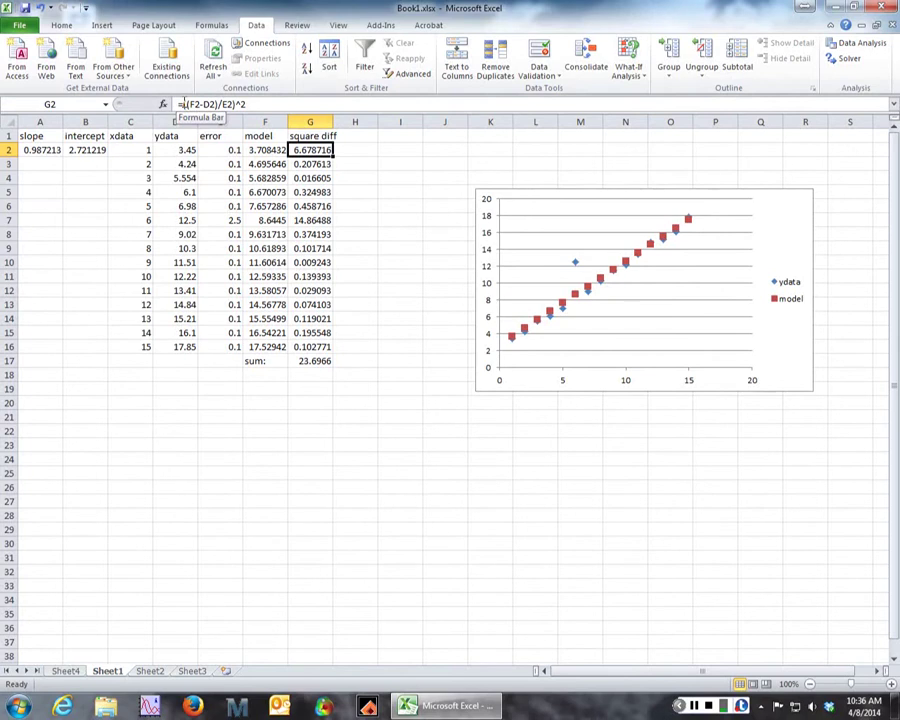
key(ctrl+c)
key(Down)
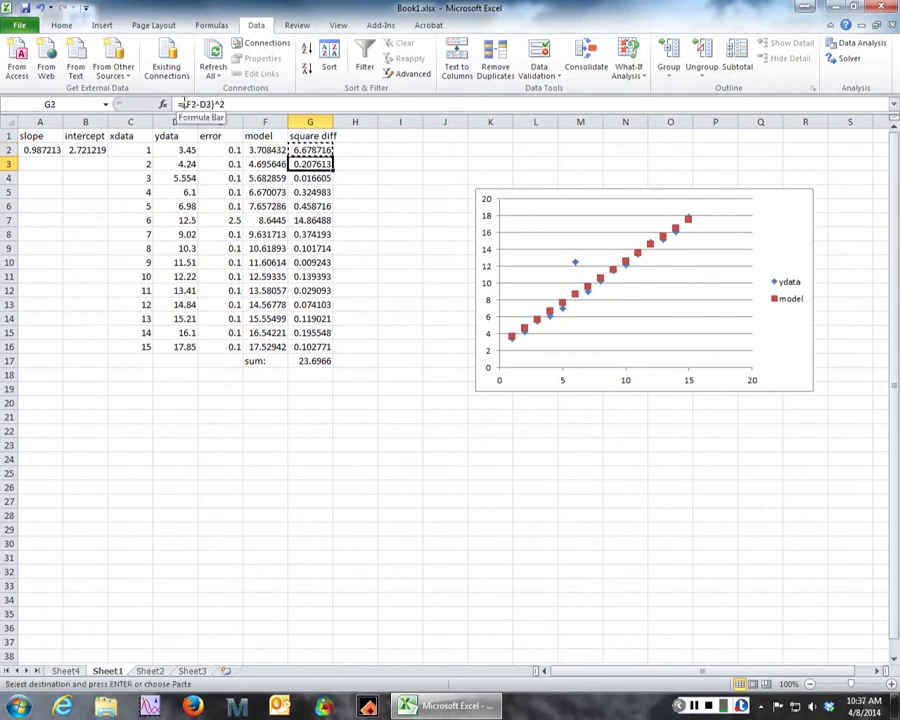
key(shift+Down)
key(shift+Down)
key(shift+Down)
key(shift+Down)
key(shift+Down)
key(shift+Down)
key(shift+Down)
key(shift+Down)
key(shift+Down)
key(shift+Down)
key(shift+Down)
key(shift+Down)
key(shift+Down)
key(Return)
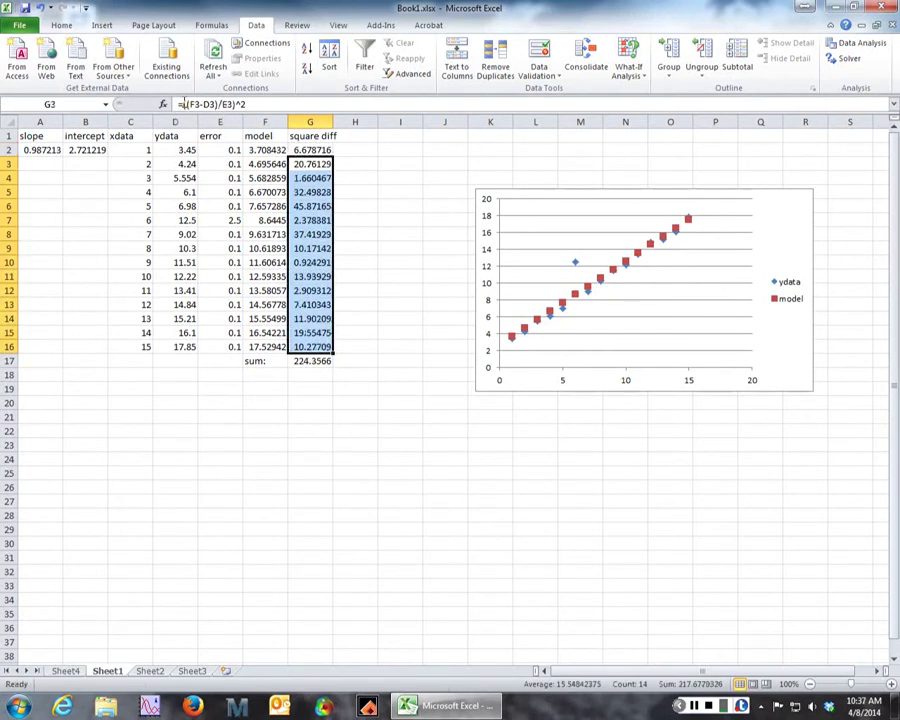
Step: Check the copied formula in G4 and the weighted total in G17
key(Down)
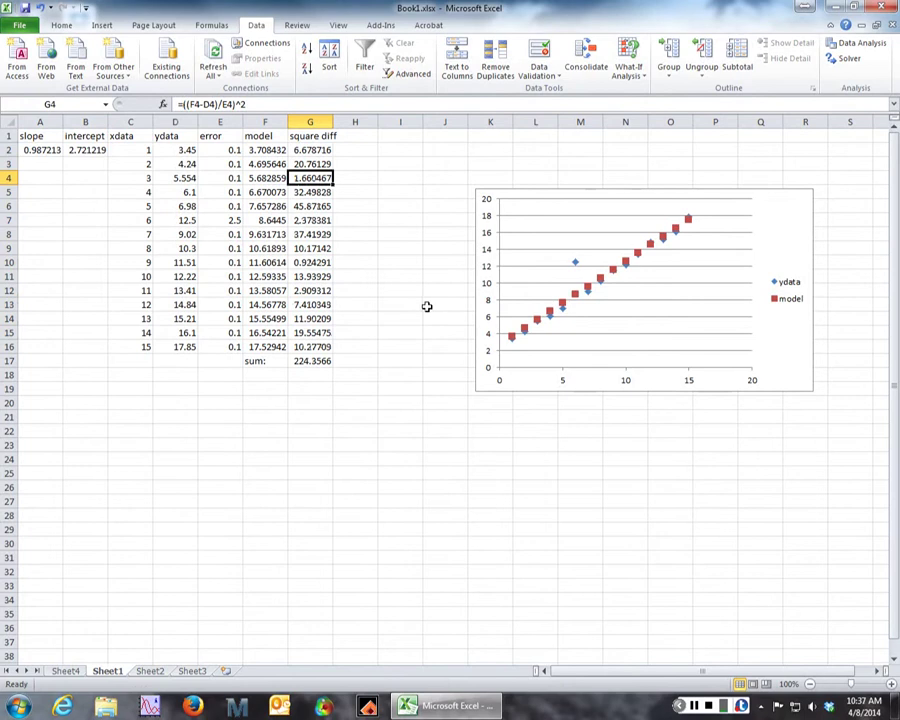
click(310, 361)
click(302, 384)
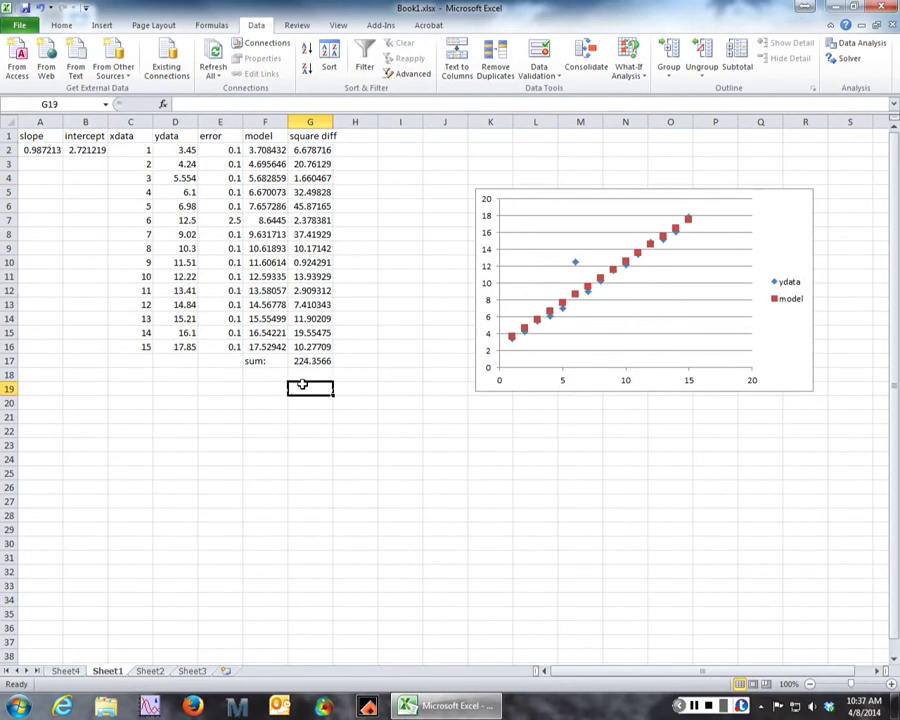
Step: Copy the unweighted fit's slope and intercept from A2:B2 to A5:B5 for comparison
drag(40, 150, 82, 150)
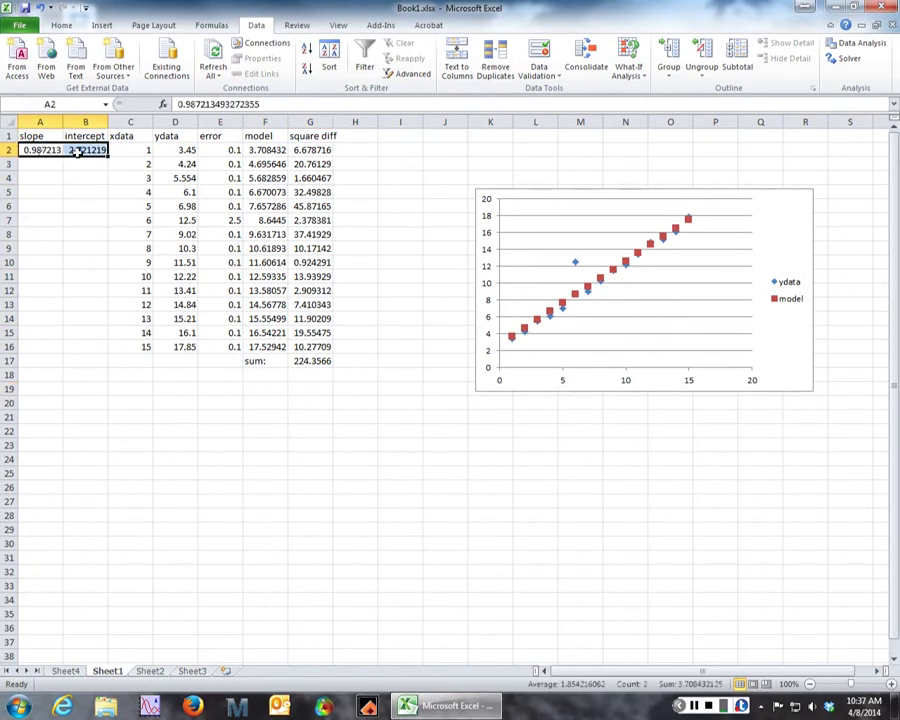
key(ctrl+c)
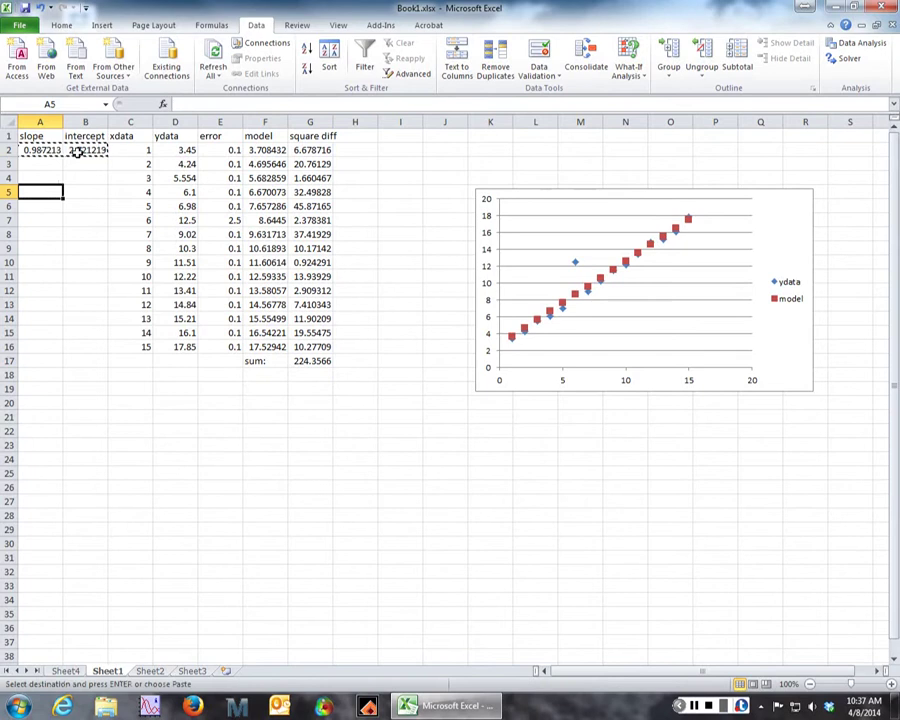
key(ctrl+v)
key(Up)
key(Up)
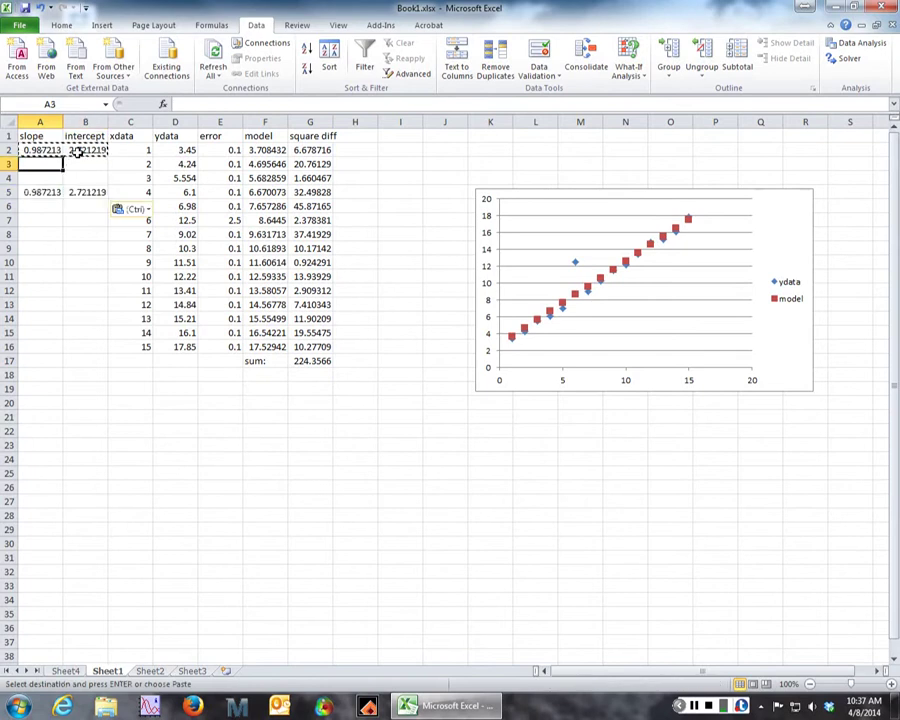
click(235, 400)
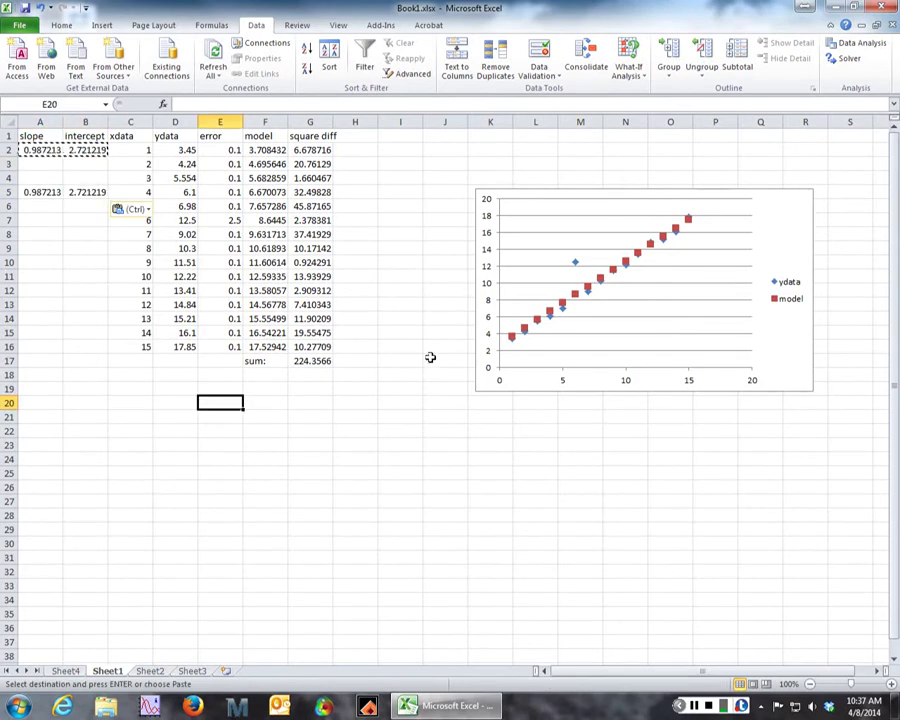
Step: Run Solver again to minimize the weighted sum in G17 by changing A2:B2, and keep the solution
click(849, 58)
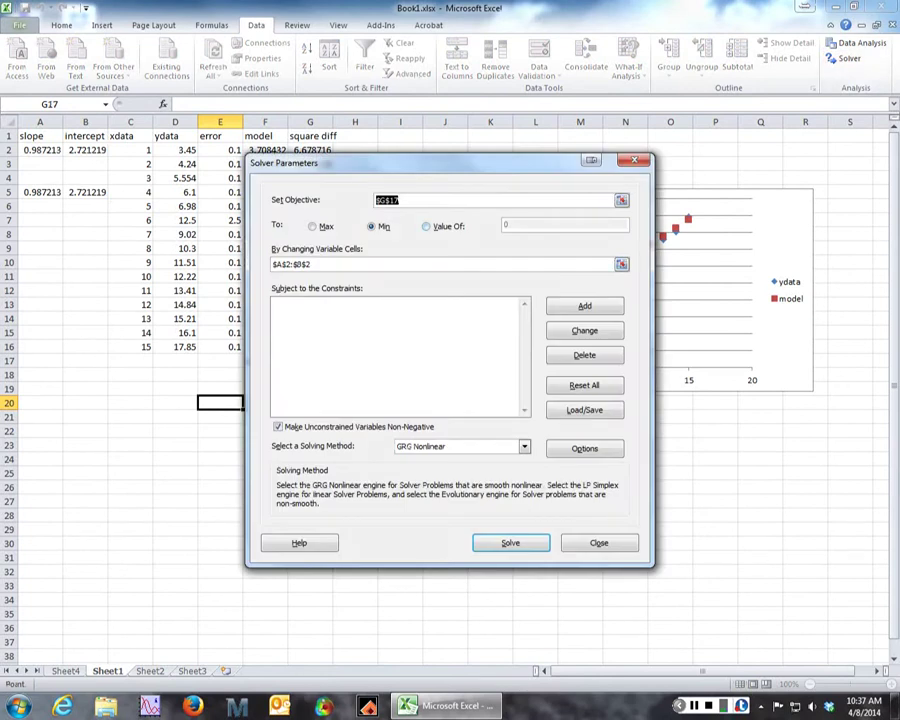
drag(425, 163, 571, 164)
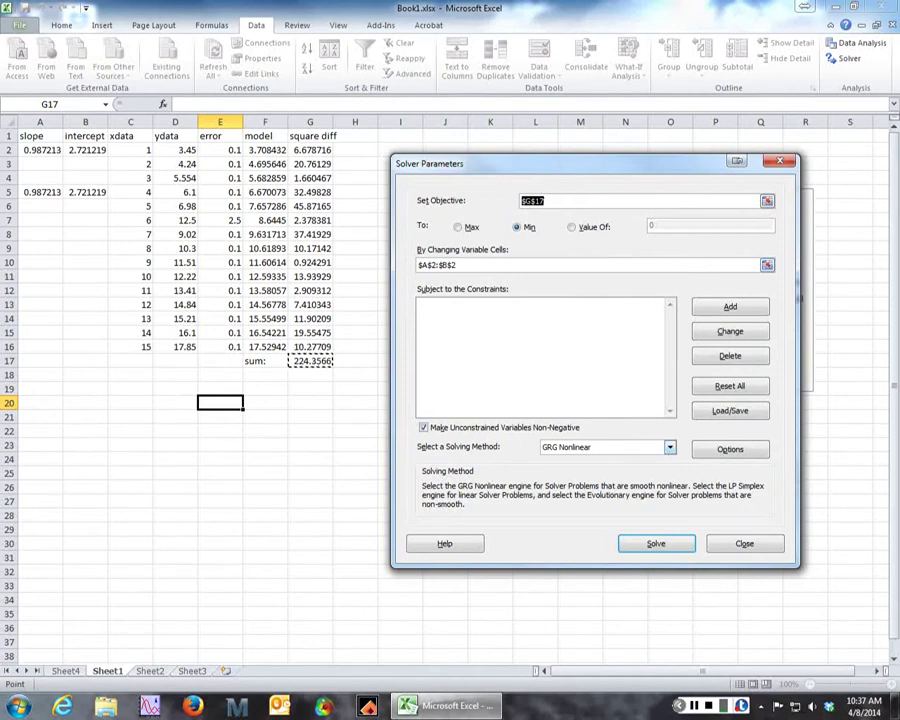
drag(560, 163, 311, 174)
click(368, 538)
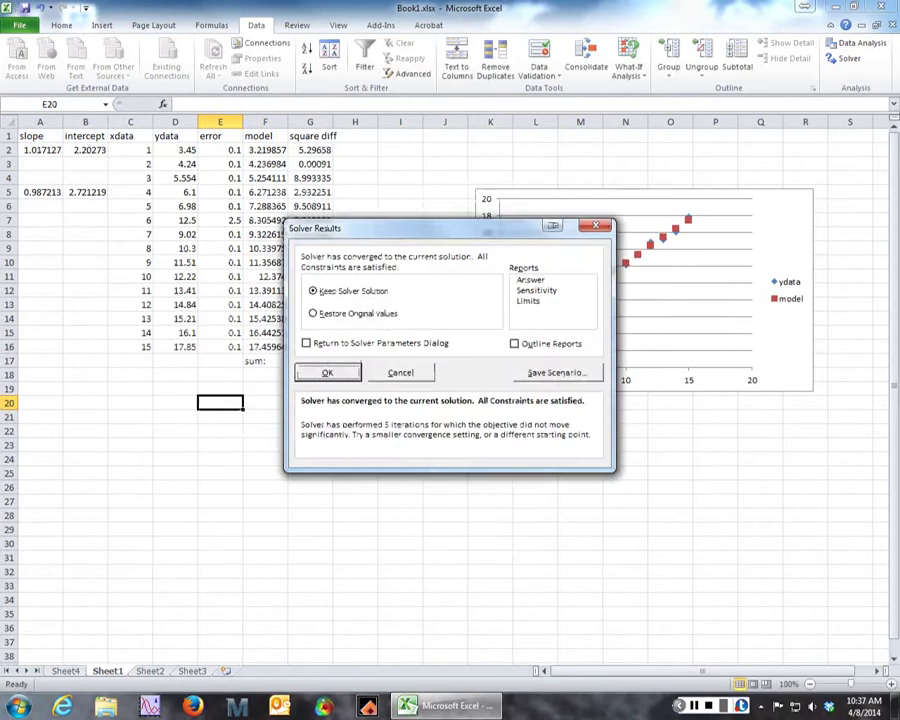
click(328, 372)
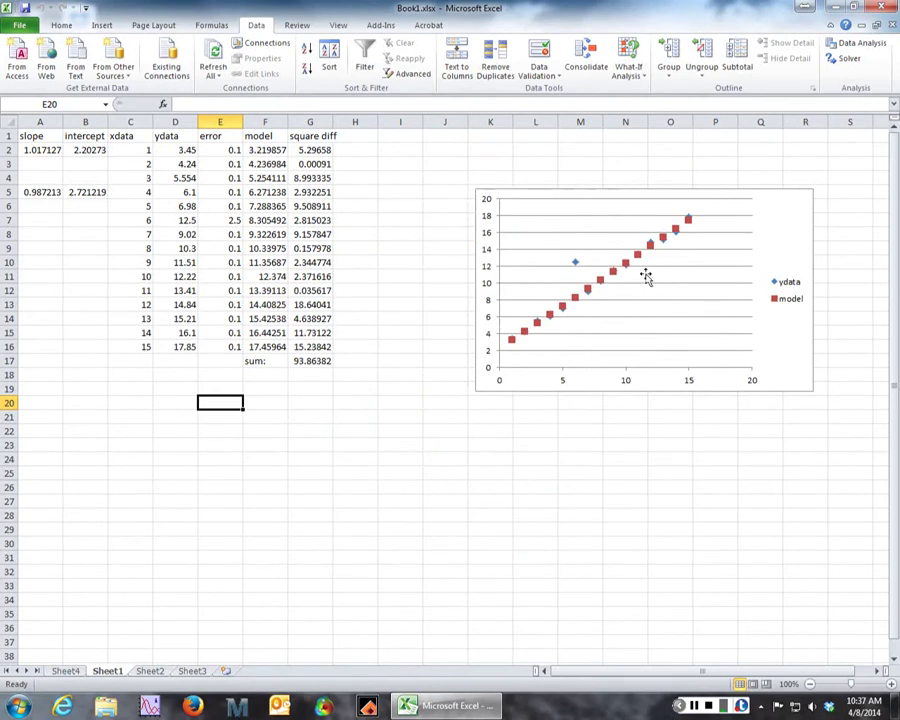
mouse_move(576, 262)
click(408, 391)
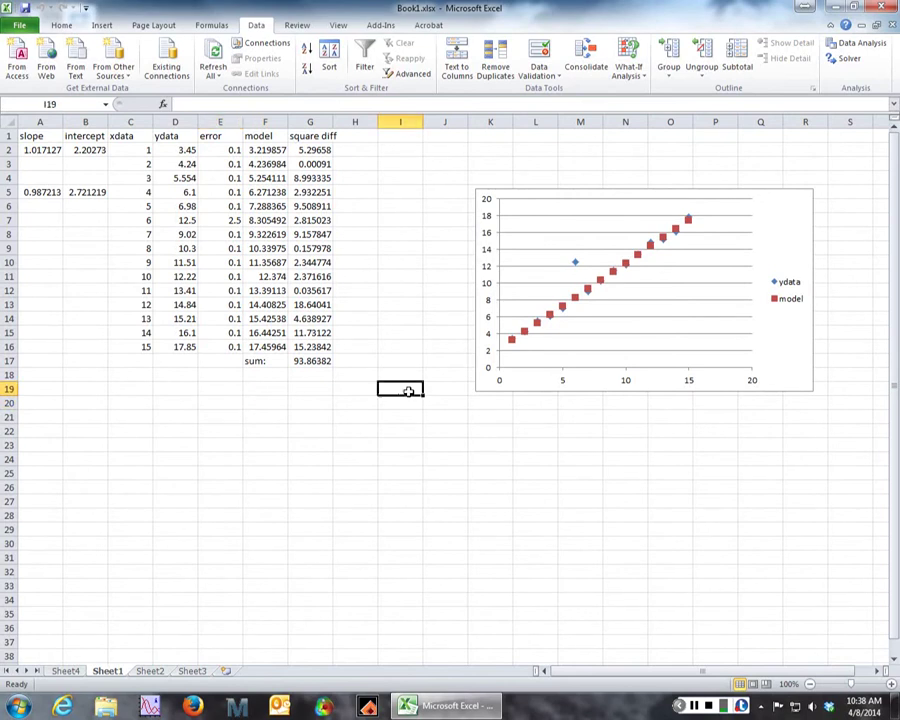